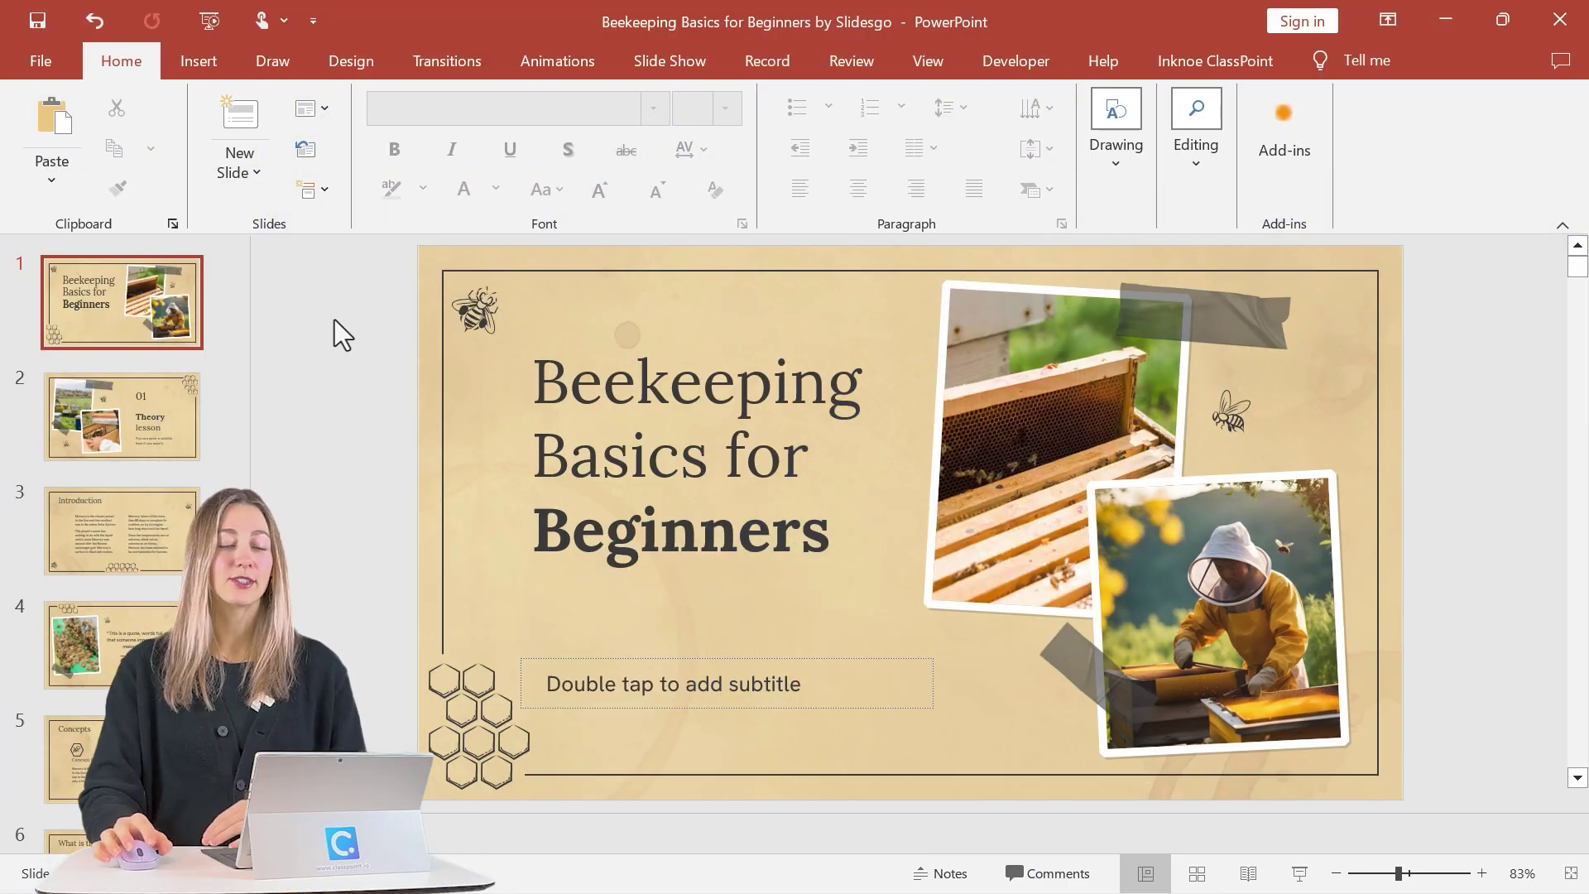
# Step: Insert a new slide 2 after slide 1
pyautogui.click(1207, 63)
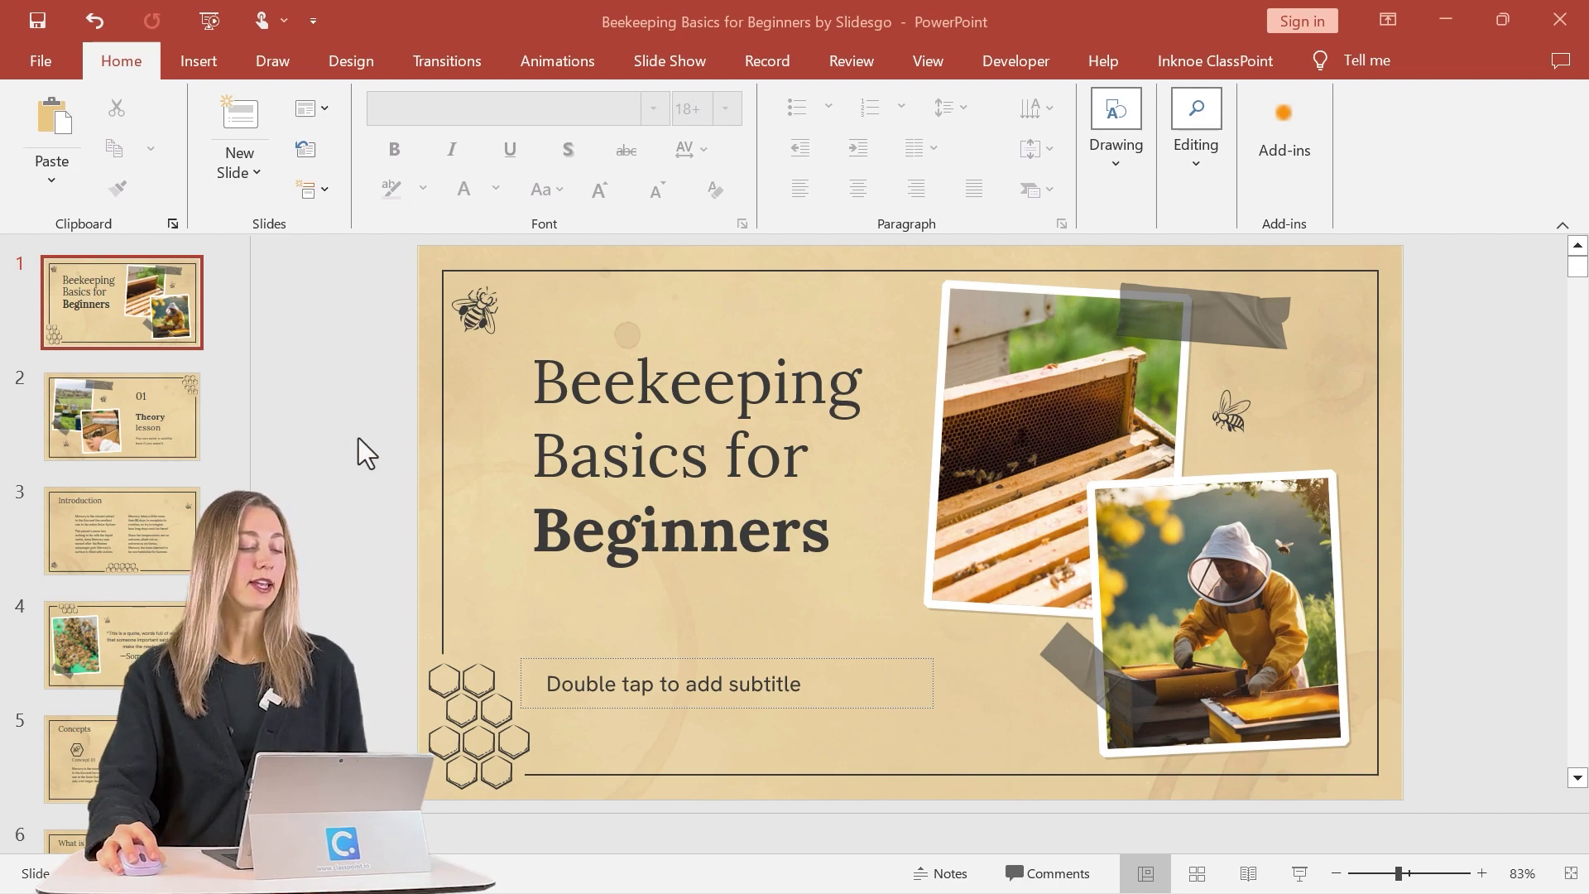
pyautogui.rightClick(121, 363)
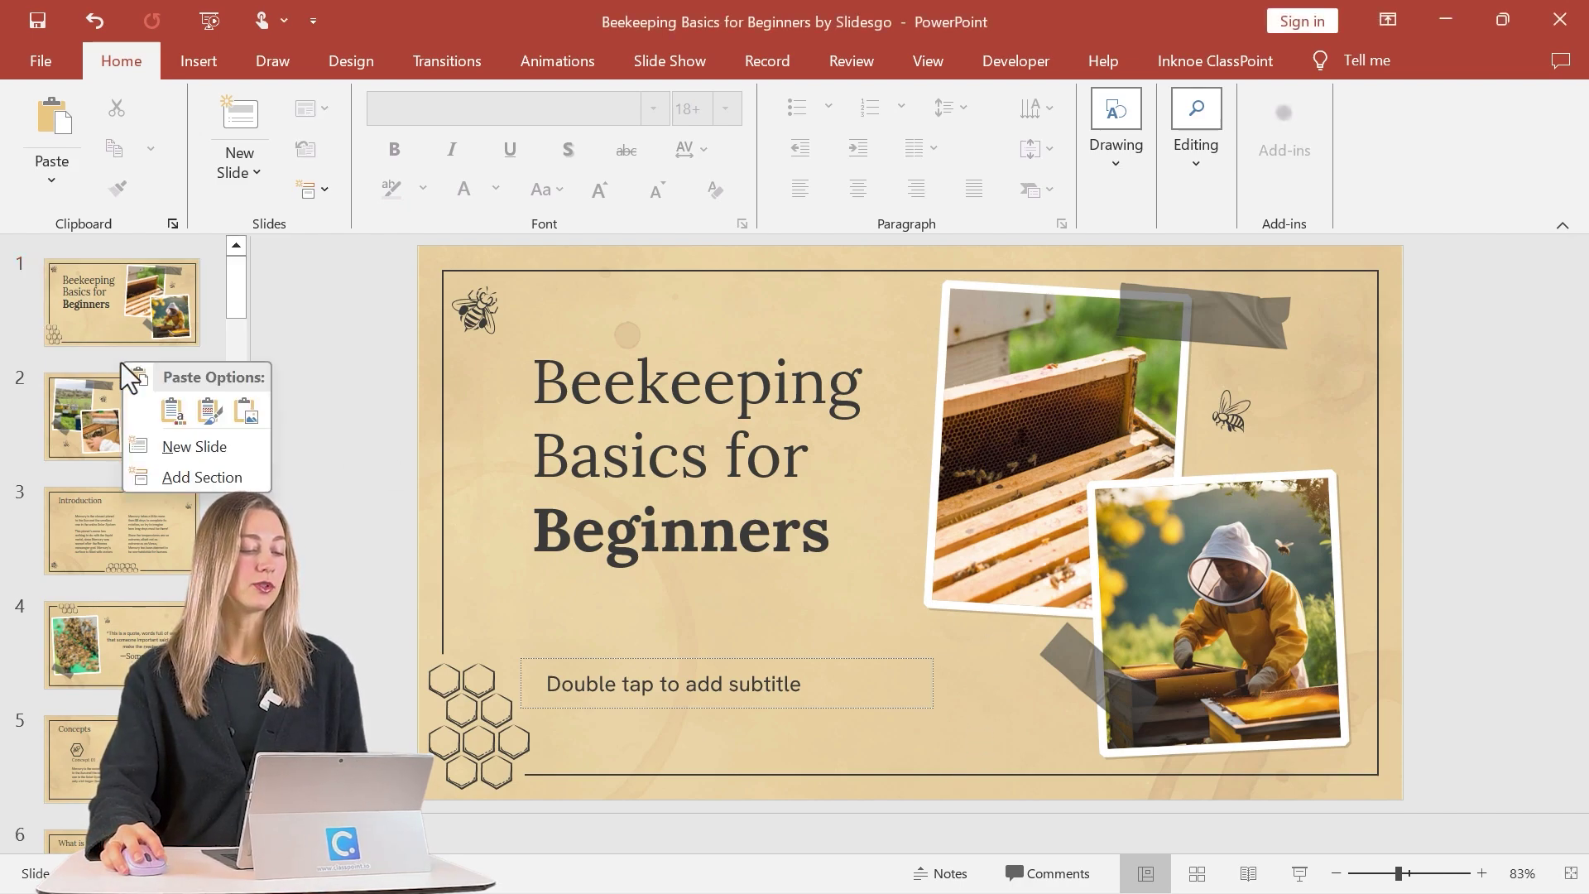
pyautogui.click(204, 449)
# Step: Delete both picture placeholders and the subtitle placeholder from the new slide
pyautogui.click(646, 315)
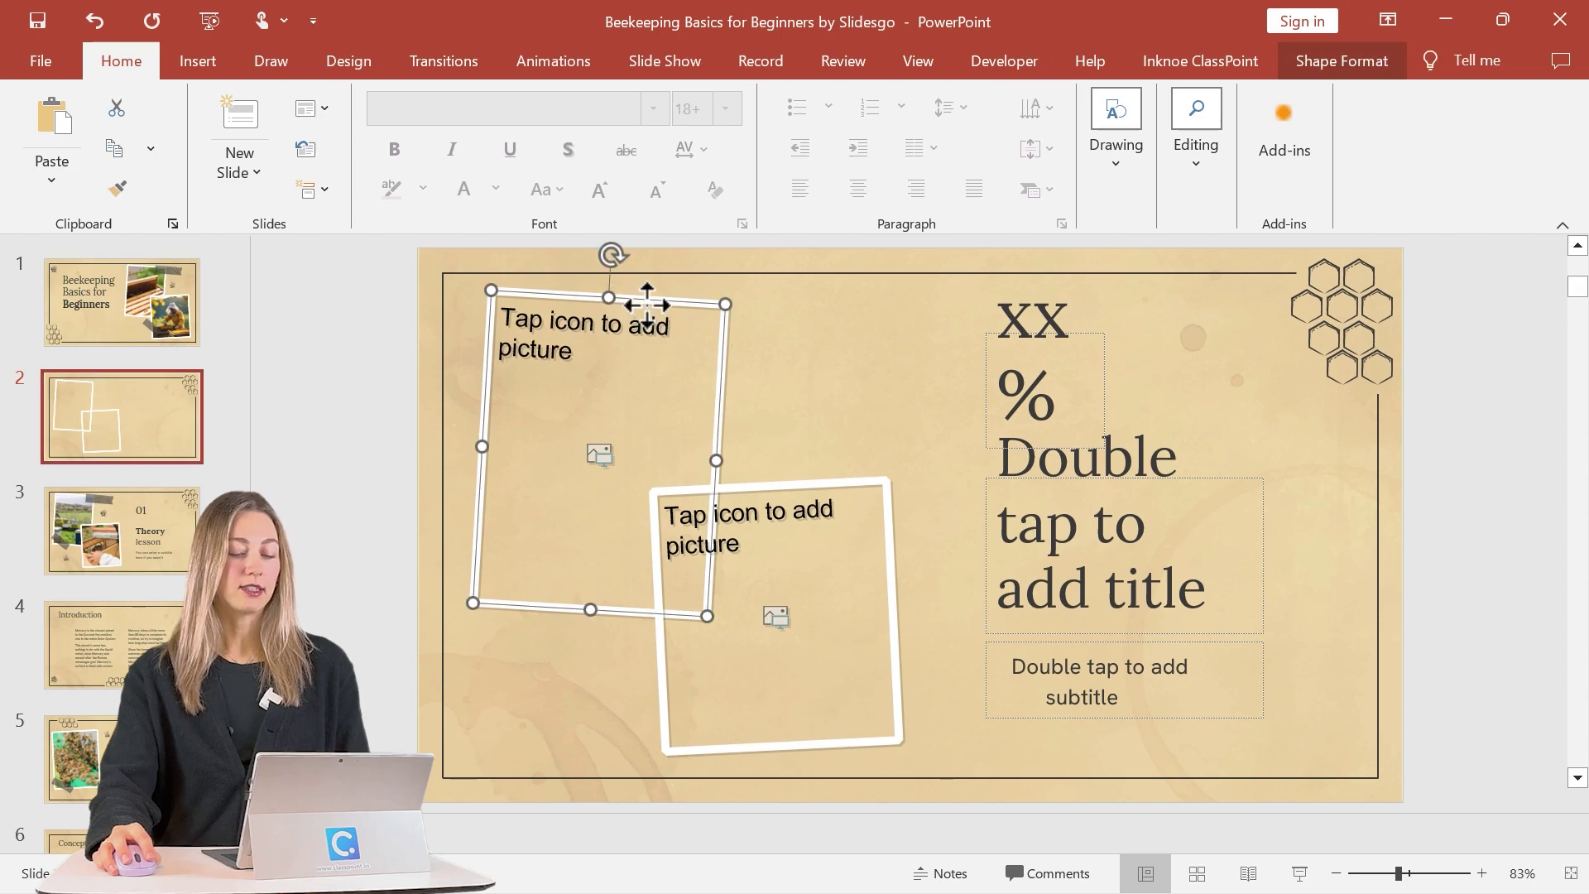
pyautogui.press('Delete')
pyautogui.click(800, 490)
pyautogui.press('Delete')
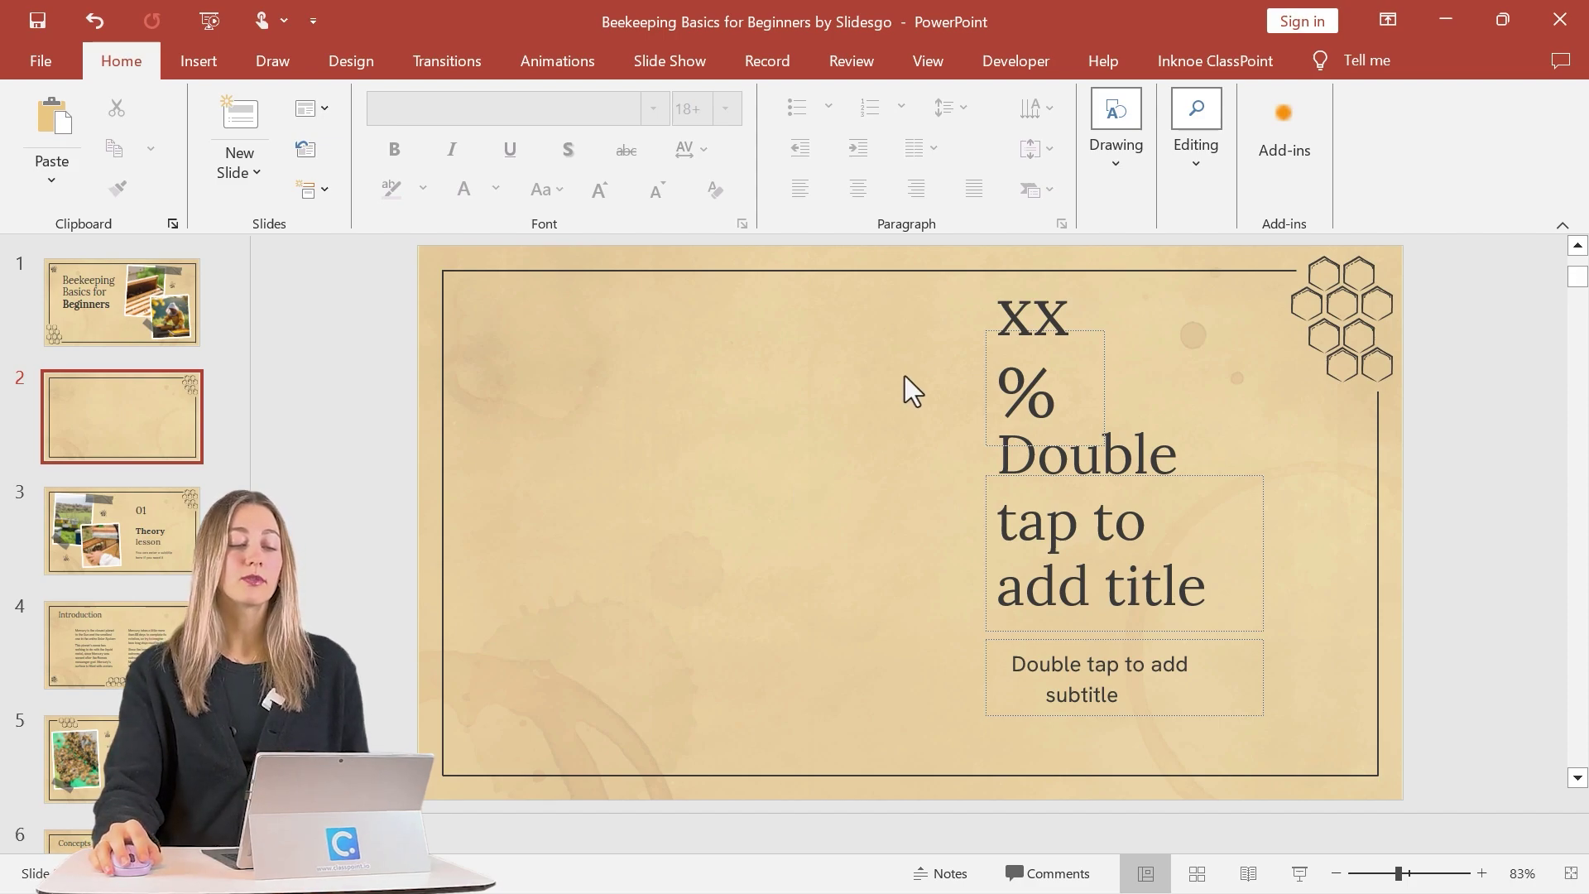
pyautogui.click(1063, 644)
pyautogui.click(1059, 637)
pyautogui.press('Delete')
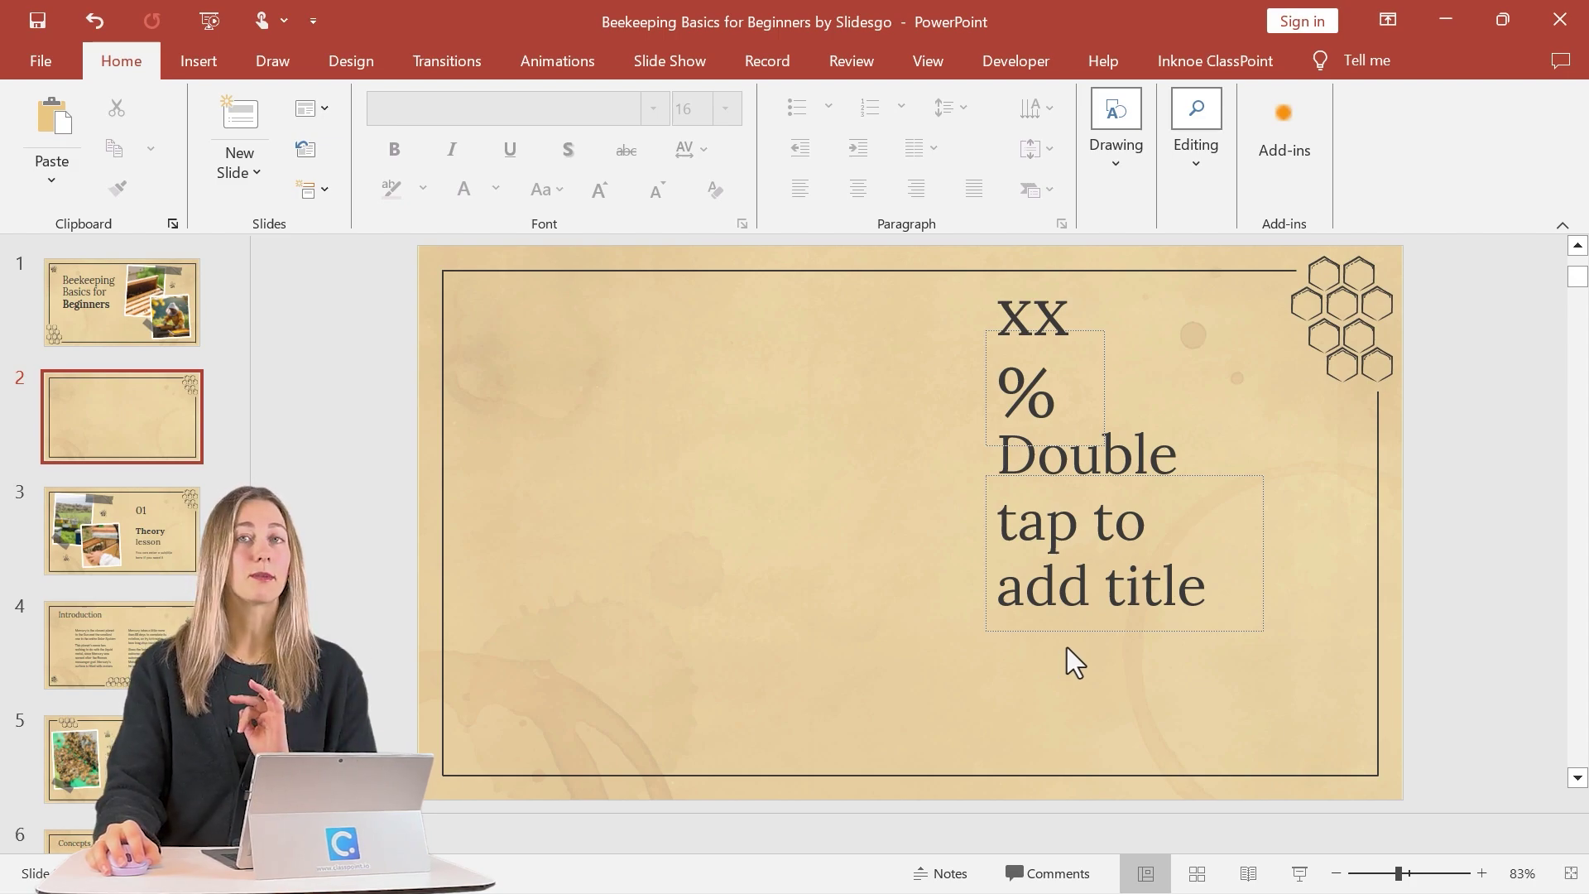
# Step: Type the tab-separated labels Hive, Beekeeper Suit, Pollen, Honeycomb in the title placeholder
pyautogui.click(1082, 526)
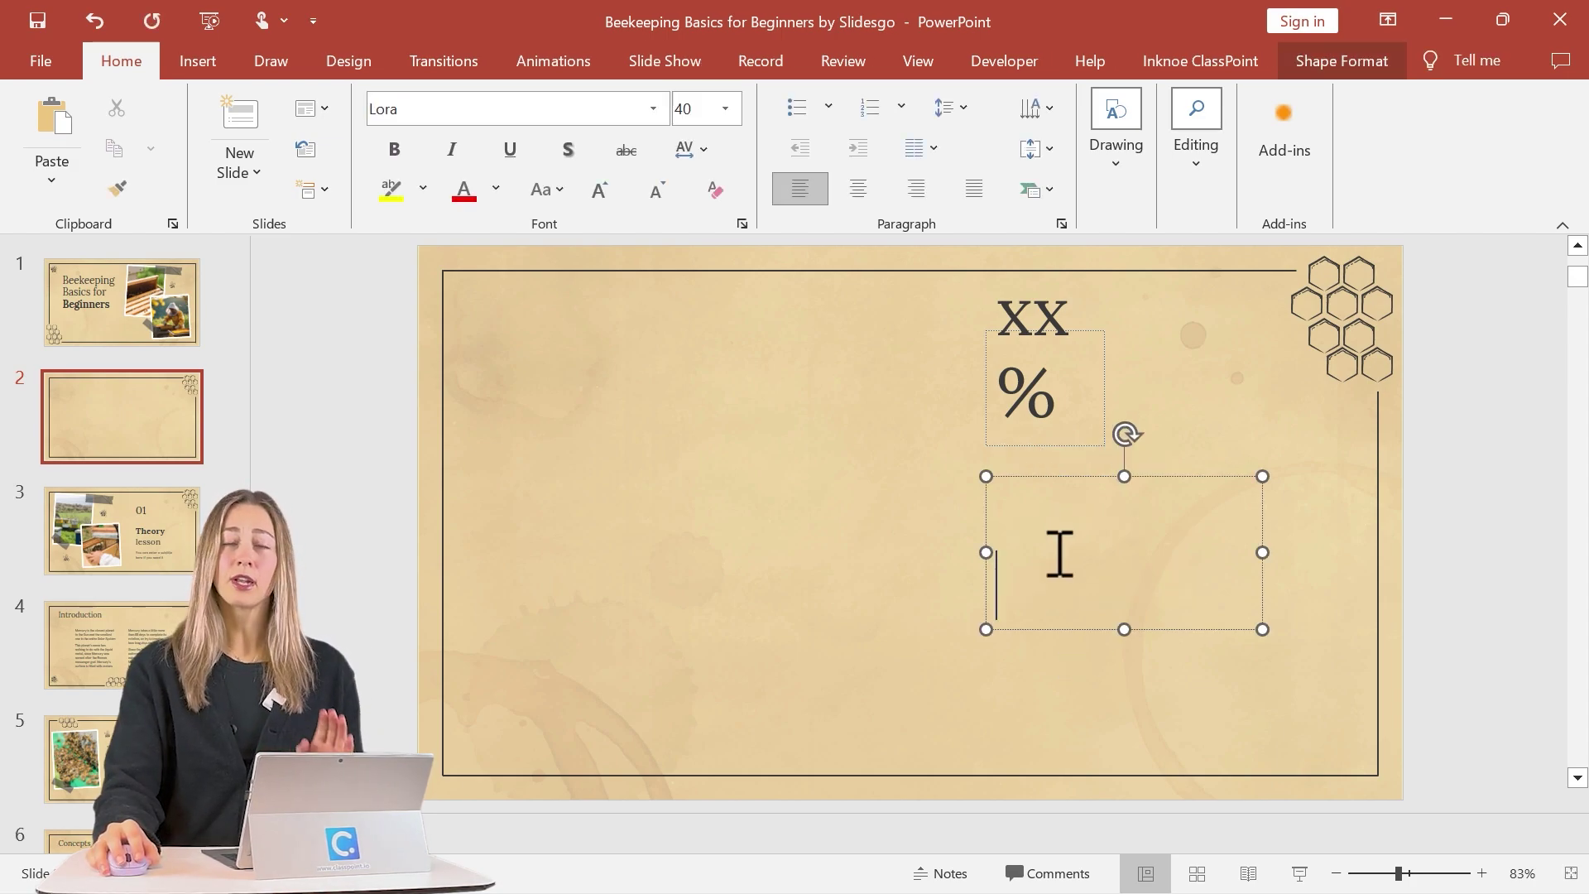
pyautogui.write('Hive')
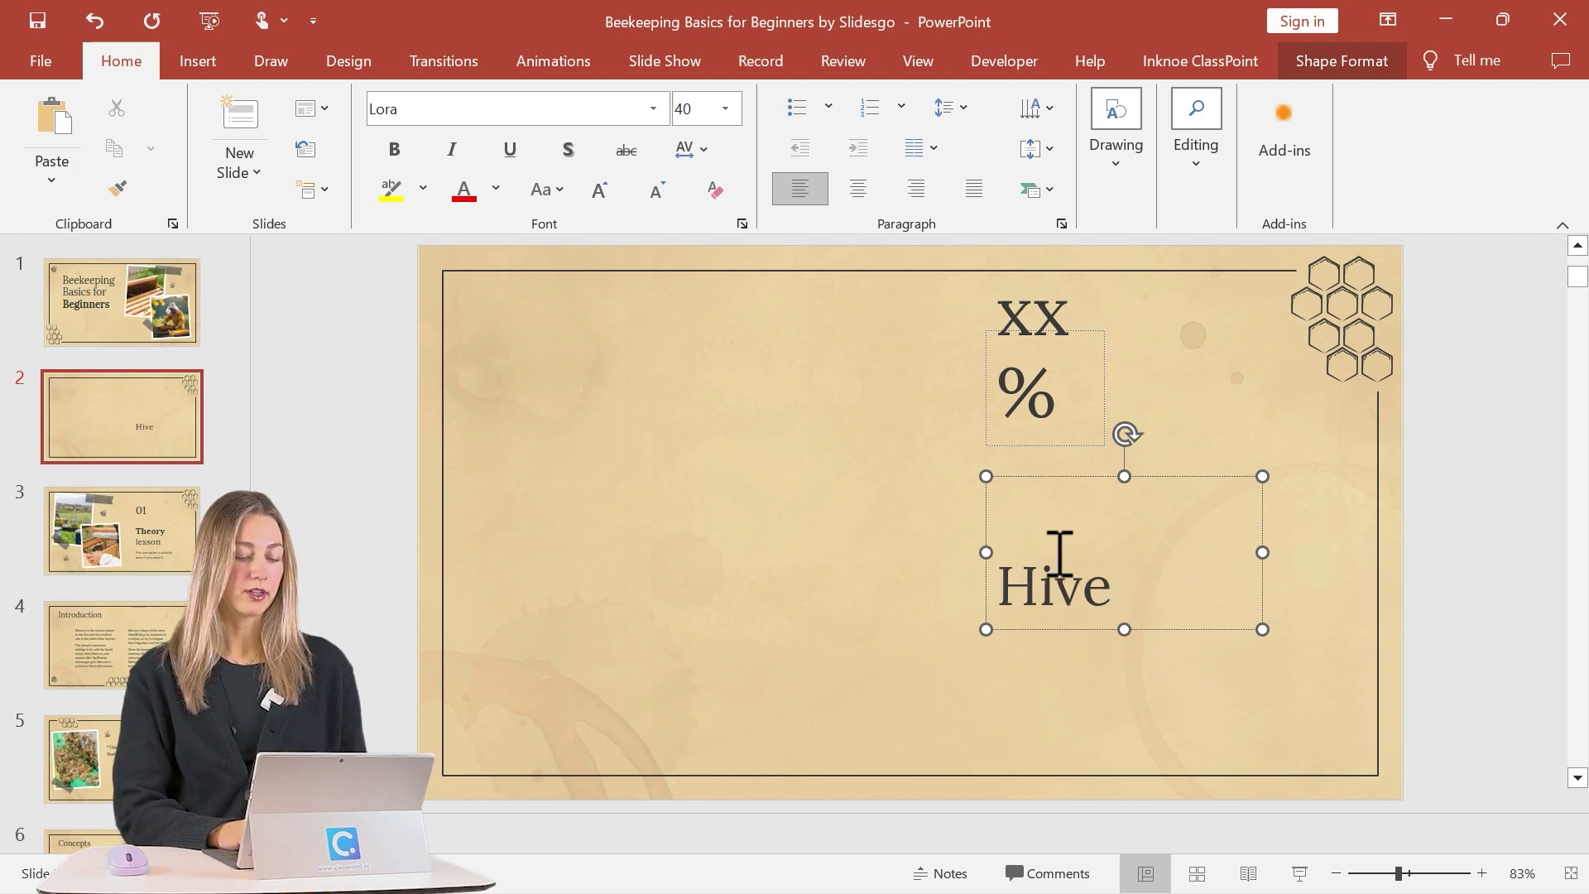
pyautogui.press('Tab')
pyautogui.write('Beekeeper Suit')
pyautogui.press('Tab')
pyautogui.write('Pollen')
pyautogui.press('Tab')
pyautogui.write('Honeycomb')
# Step: Widen the label box, set its font to 18 pt, and move it toward the bottom
pyautogui.moveTo(986, 554); pyautogui.dragTo(354, 552)
pyautogui.click(696, 108)
pyautogui.write('18')
pyautogui.press('Return')
pyautogui.click(617, 604)
pyautogui.moveTo(695, 476); pyautogui.dragTo(836, 533)
# Step: Add extra tab spacing between labels and nudge the row slightly left and down
pyautogui.click(791, 665)
pyautogui.press('Tab')
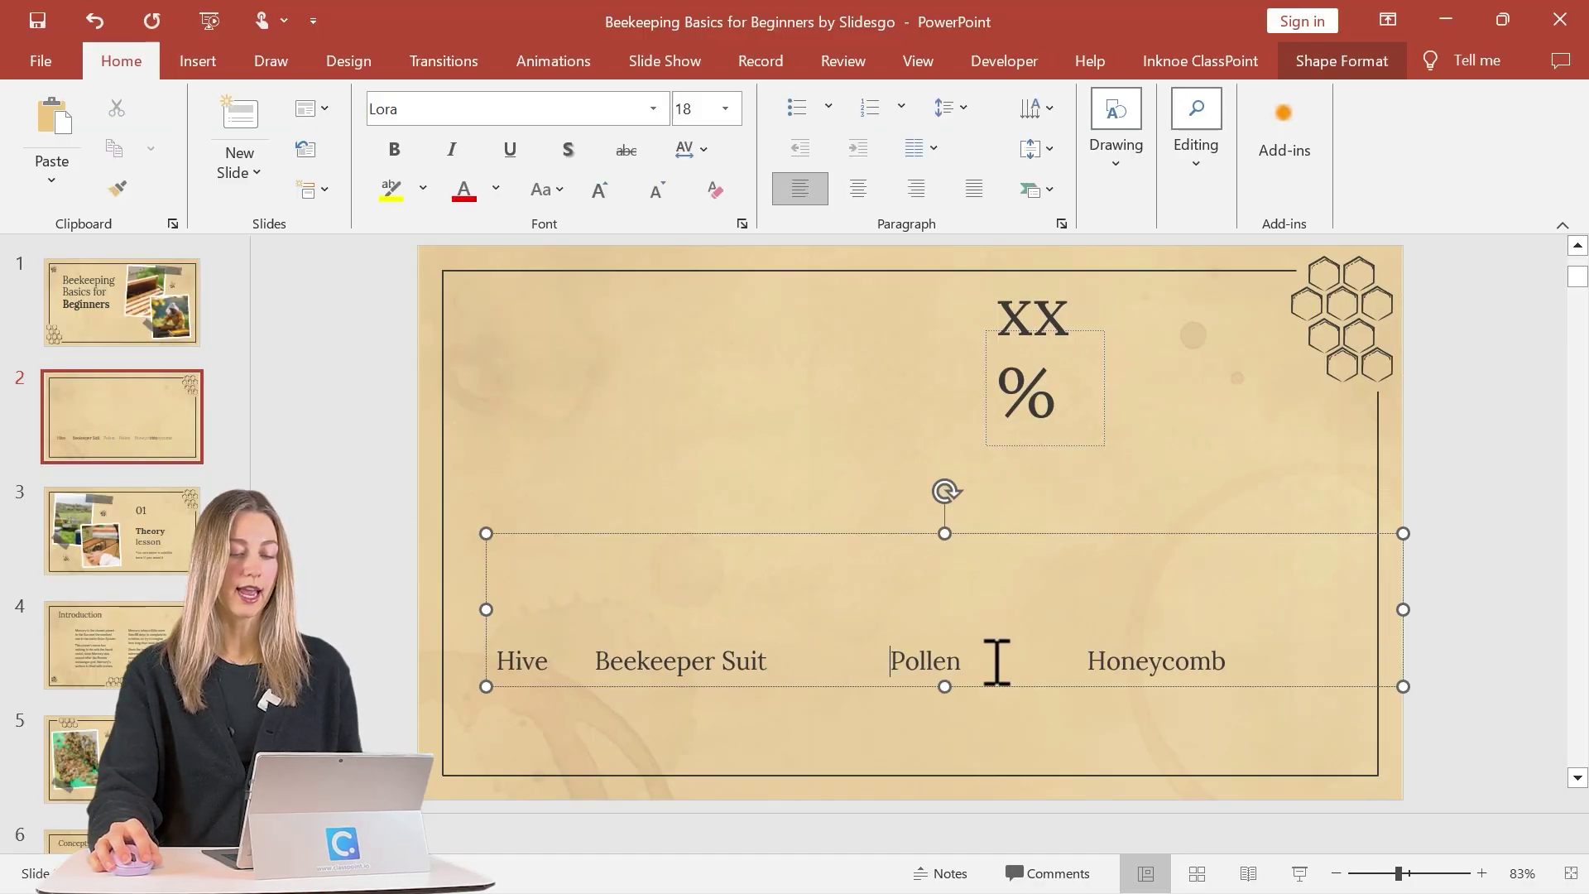
pyautogui.press('Tab')
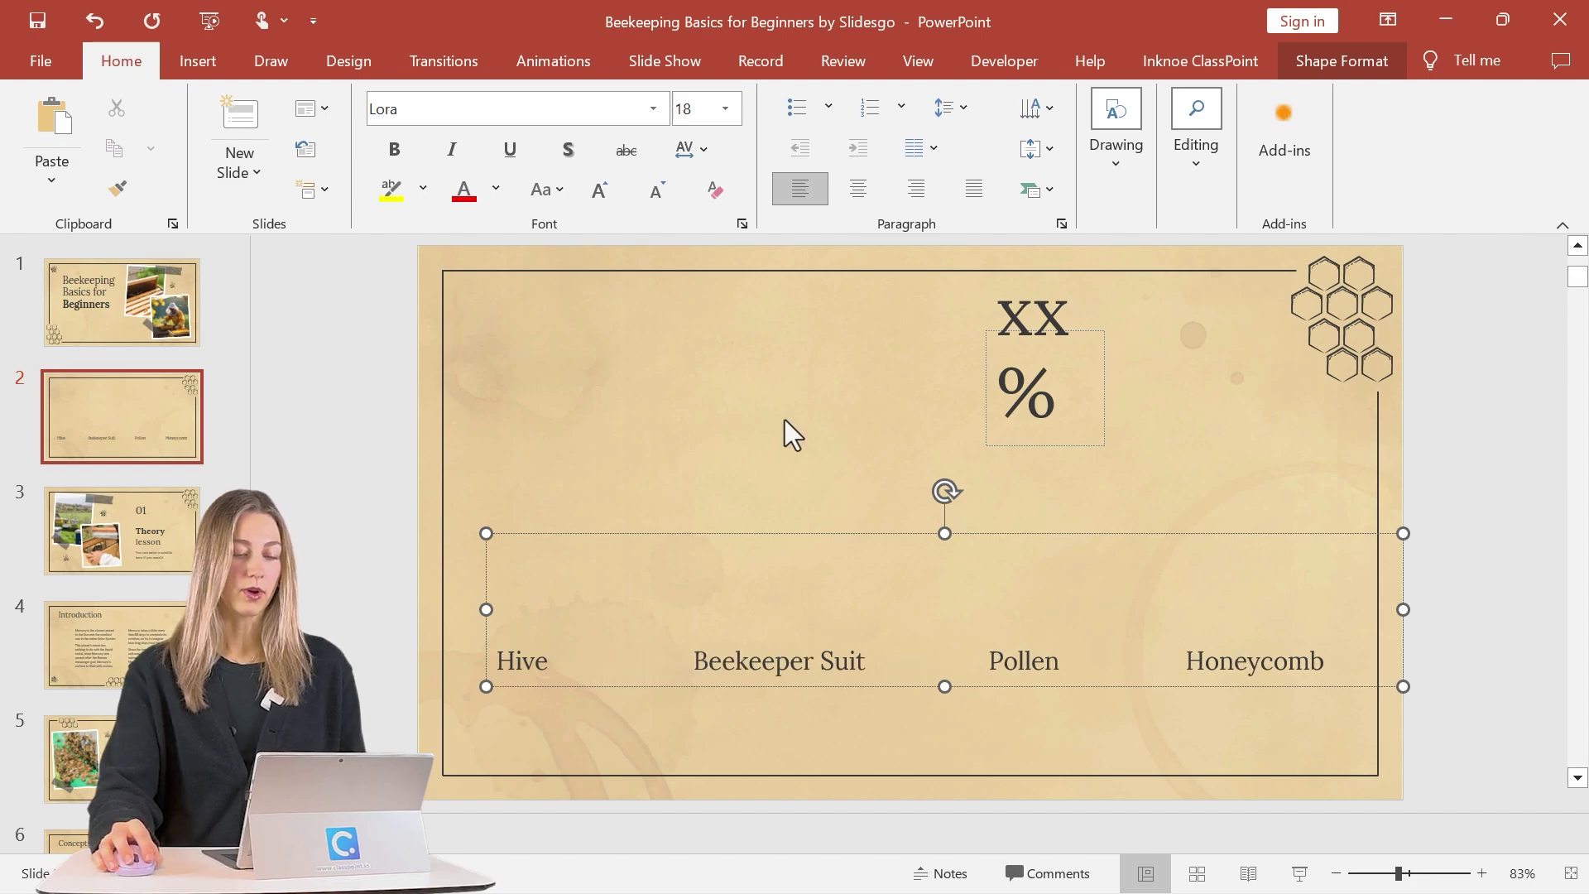
pyautogui.click(791, 432)
pyautogui.click(763, 660)
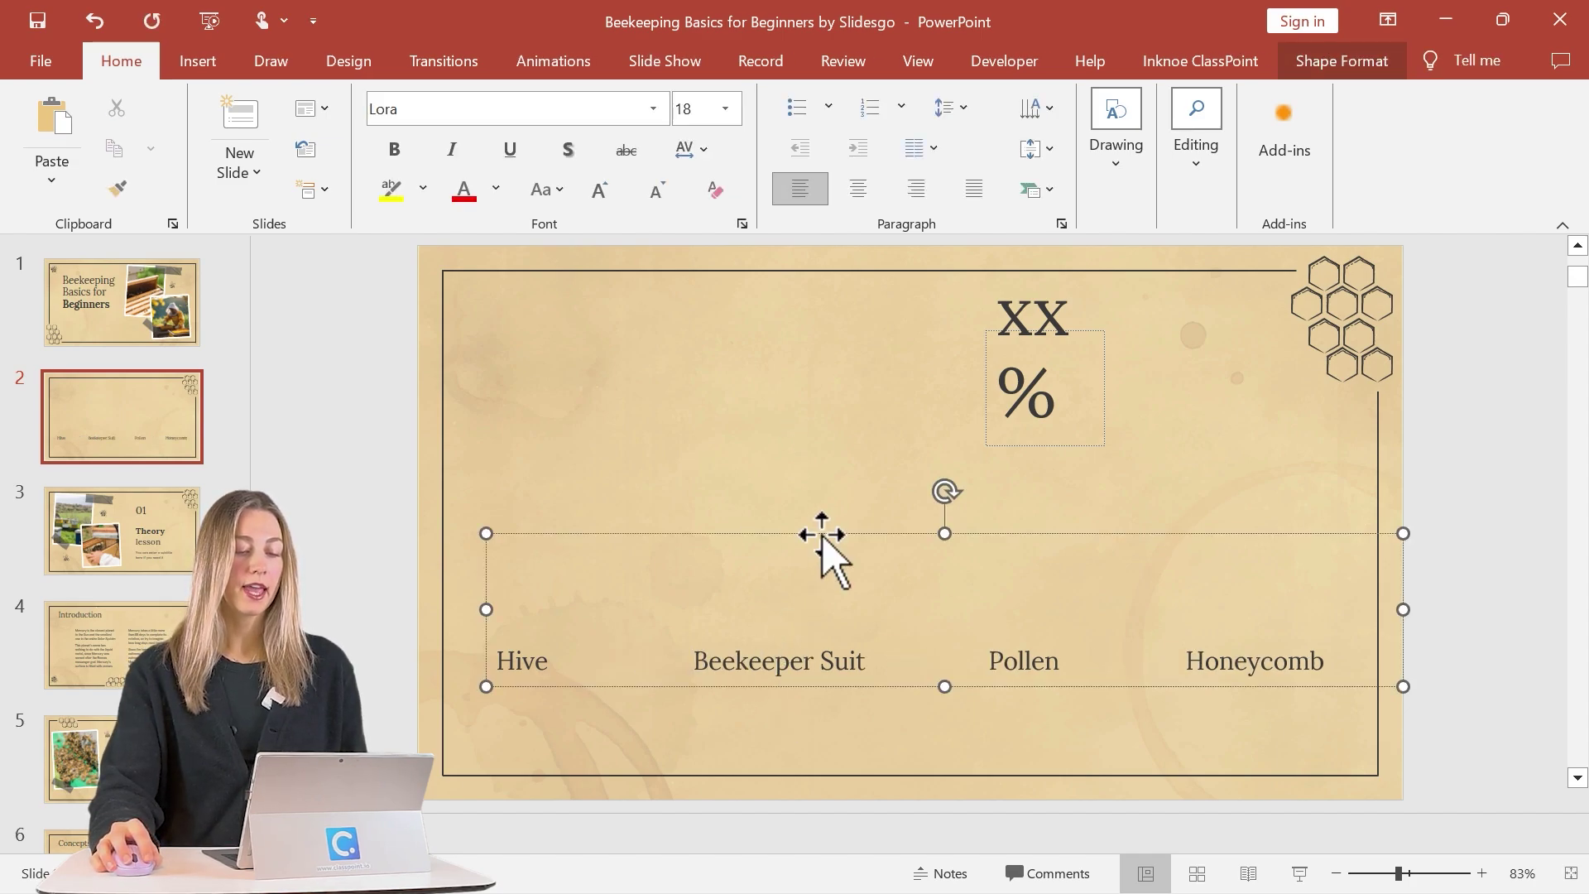
pyautogui.moveTo(822, 534); pyautogui.dragTo(800, 562)
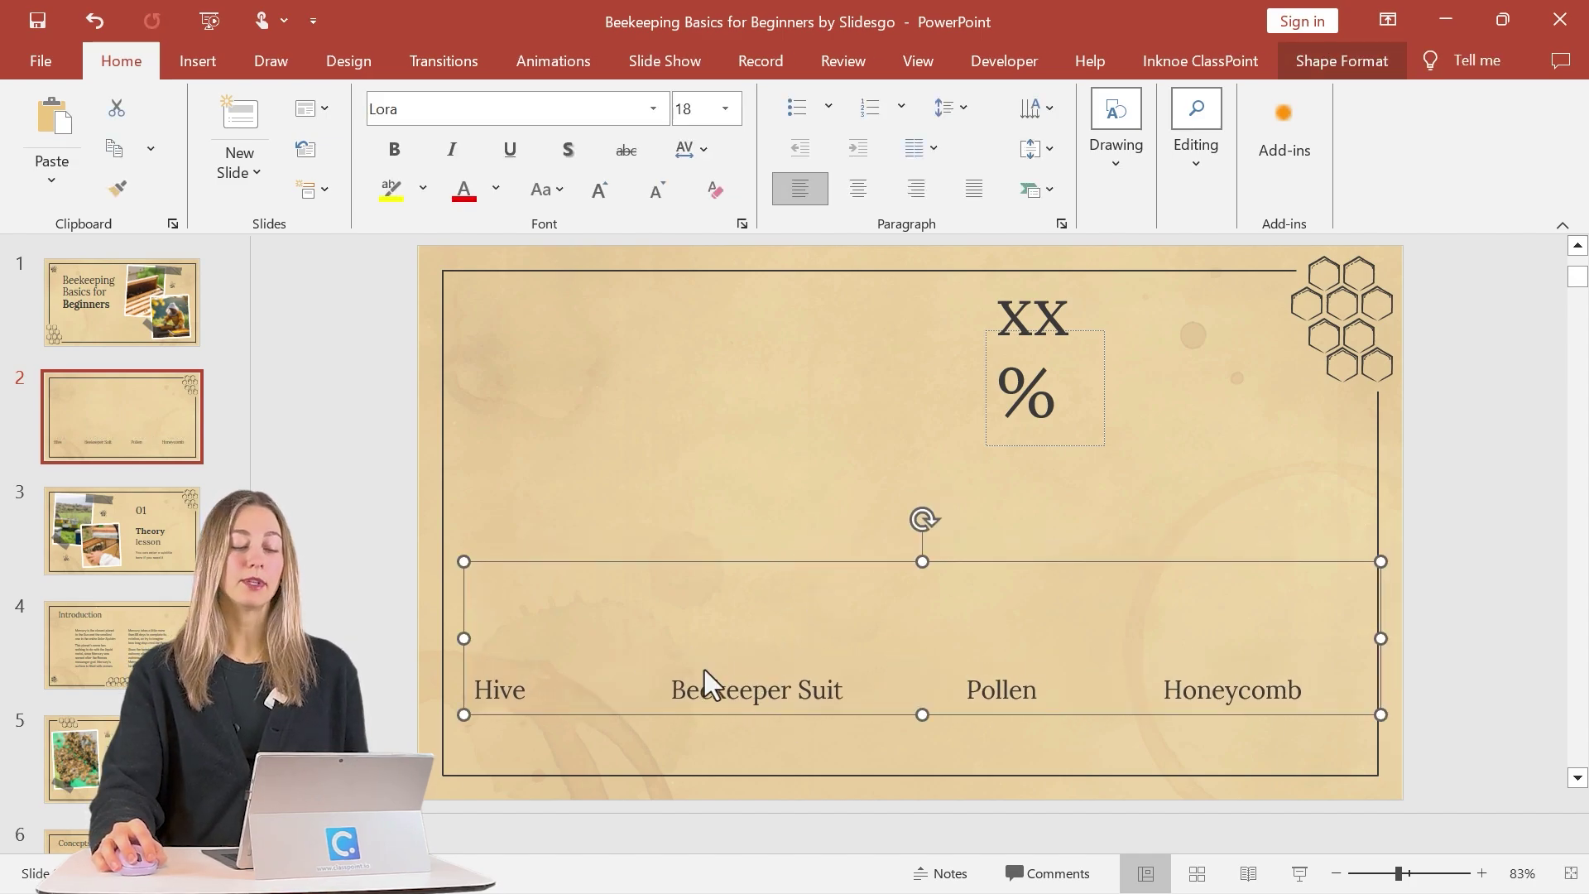
# Step: Search online pictures for 'beehive graphic' and insert the yellow beehive image
pyautogui.click(187, 60)
pyautogui.click(255, 166)
pyautogui.click(294, 295)
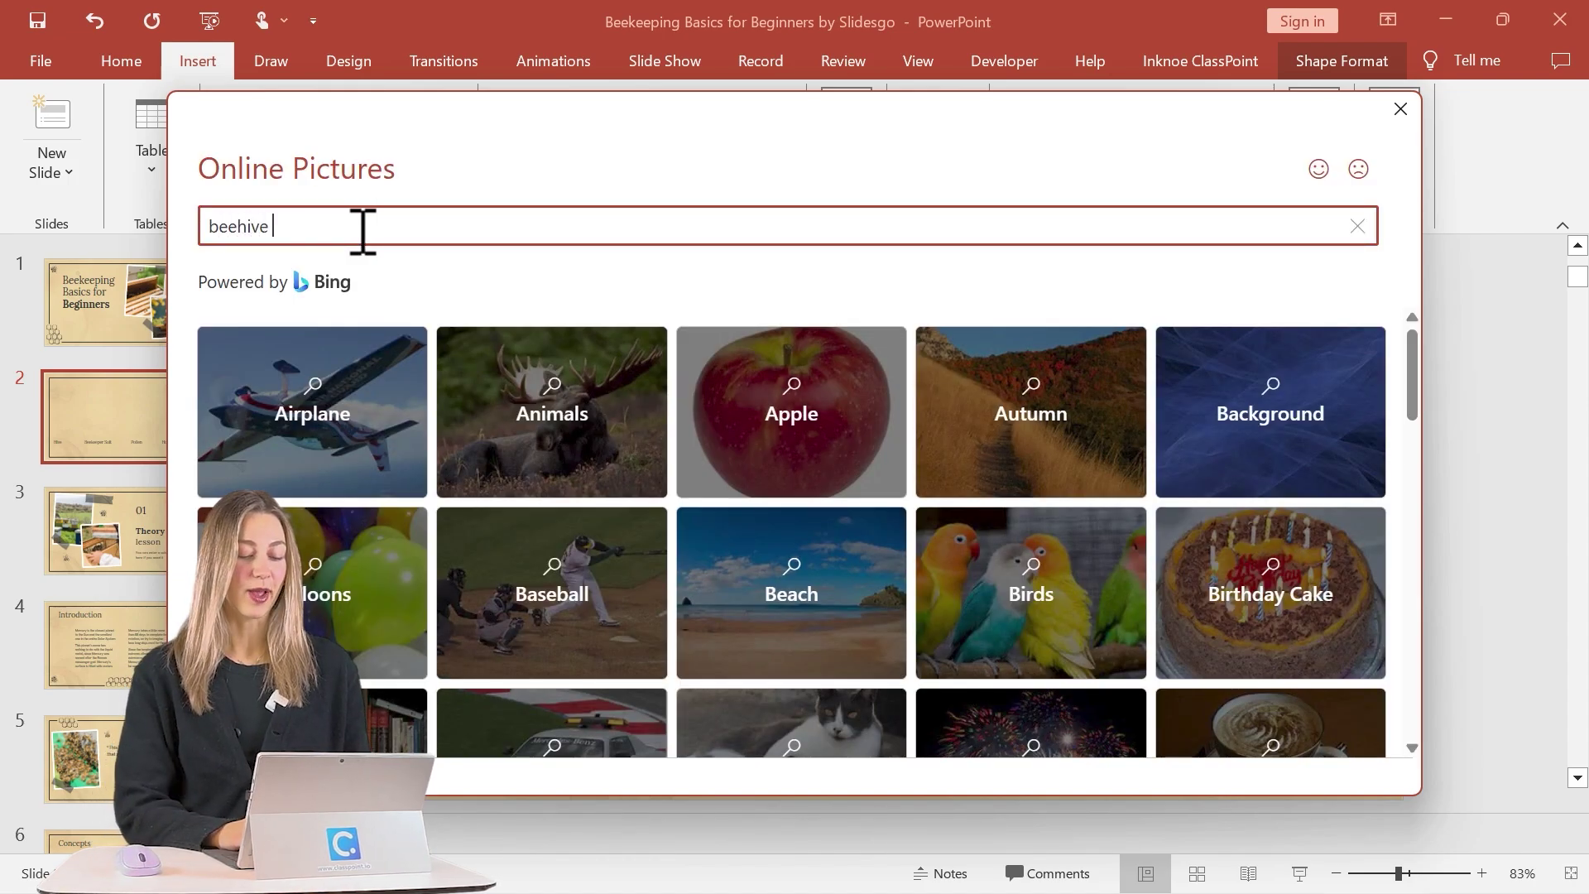
pyautogui.write('beehive graphic')
pyautogui.press('Return')
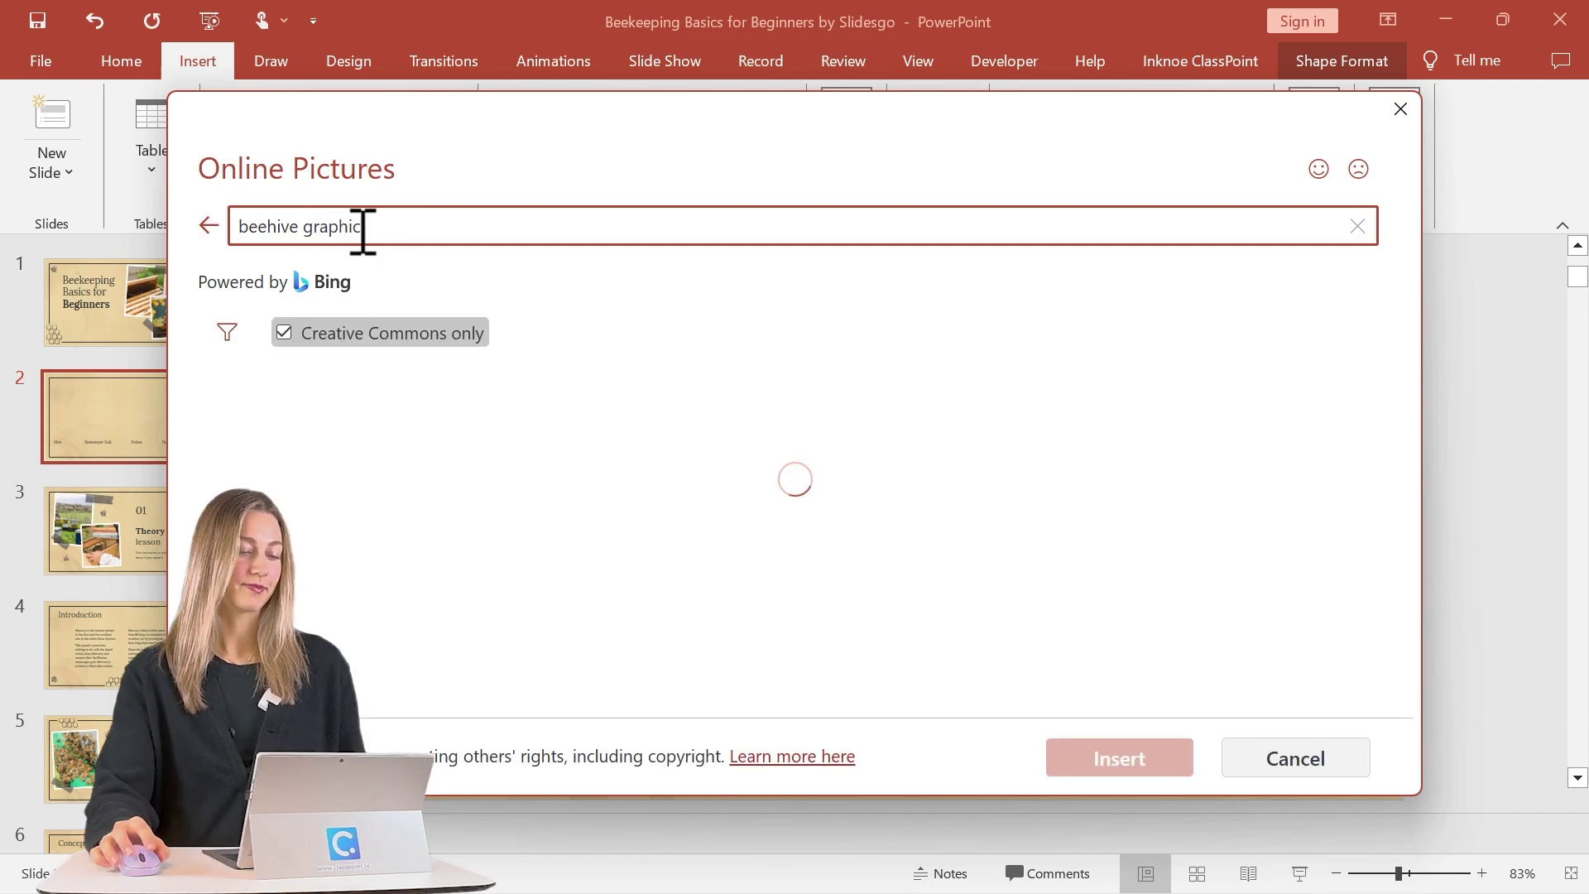
pyautogui.click(704, 489)
pyautogui.scroll(-2, 704, 488)
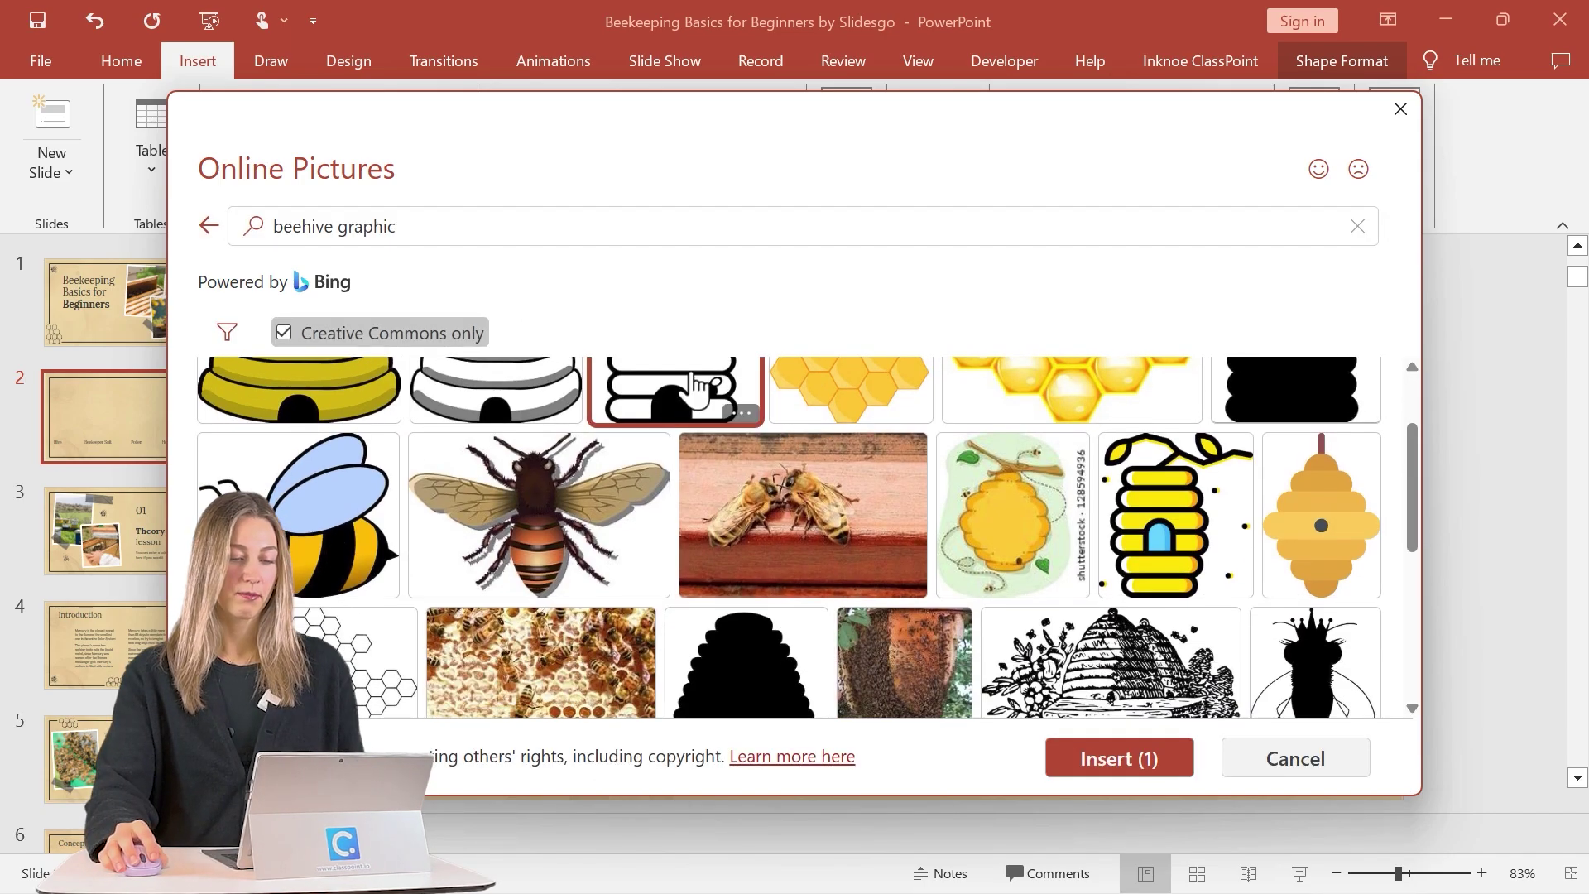
pyautogui.click(674, 389)
pyautogui.click(1175, 513)
pyautogui.click(1141, 762)
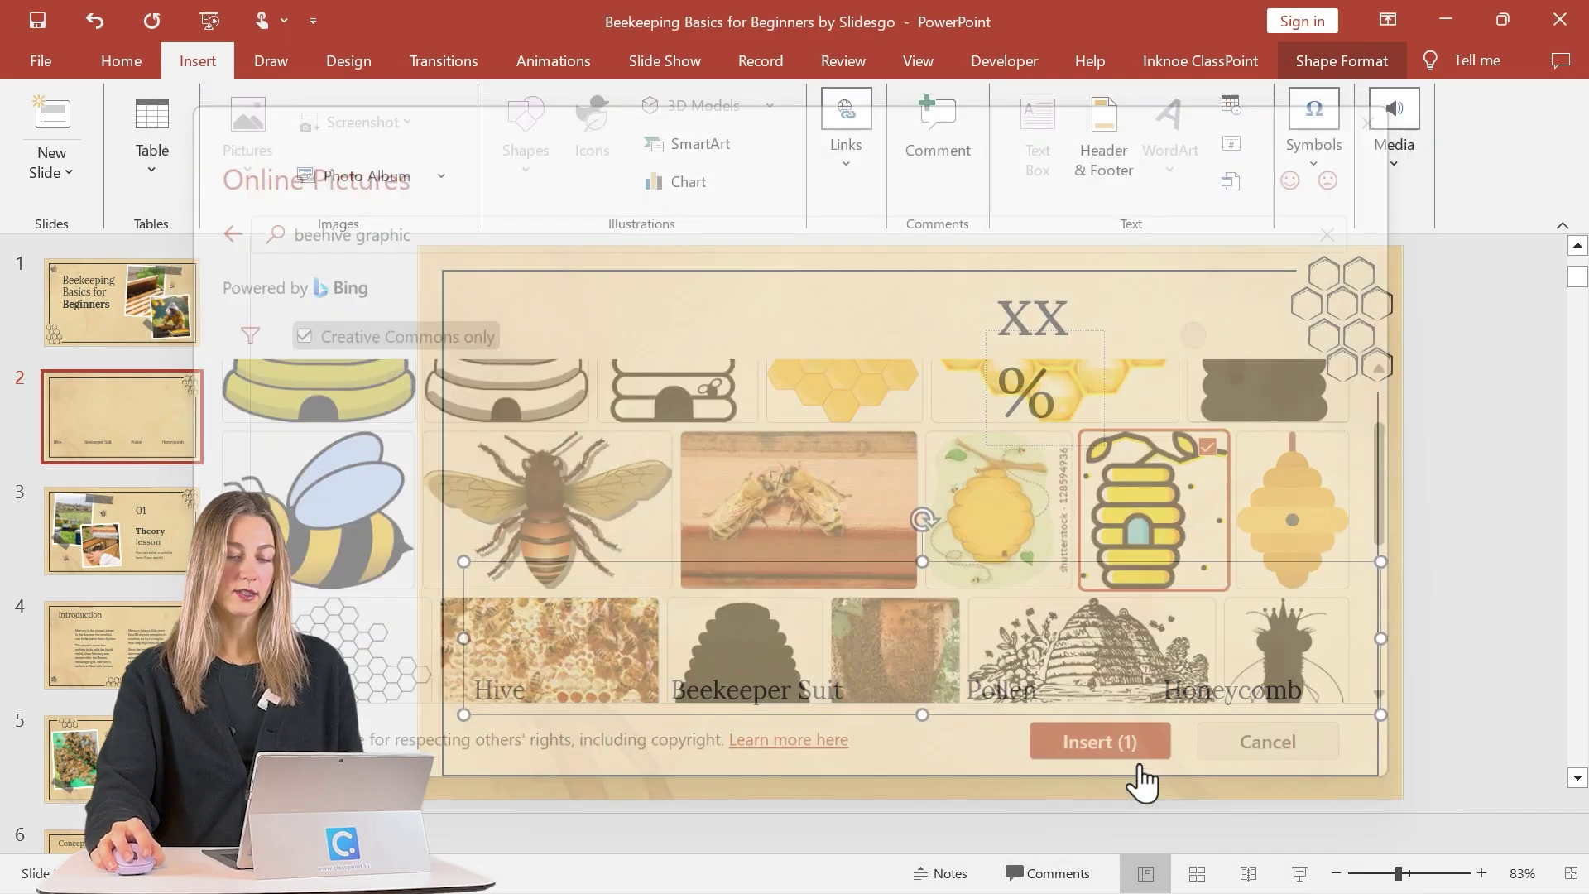
# Step: Shrink the beehive into the upper left and delete its credit caption
pyautogui.moveTo(1106, 353); pyautogui.dragTo(644, 389)
pyautogui.click(642, 495)
pyautogui.click(639, 468)
pyautogui.press('Delete')
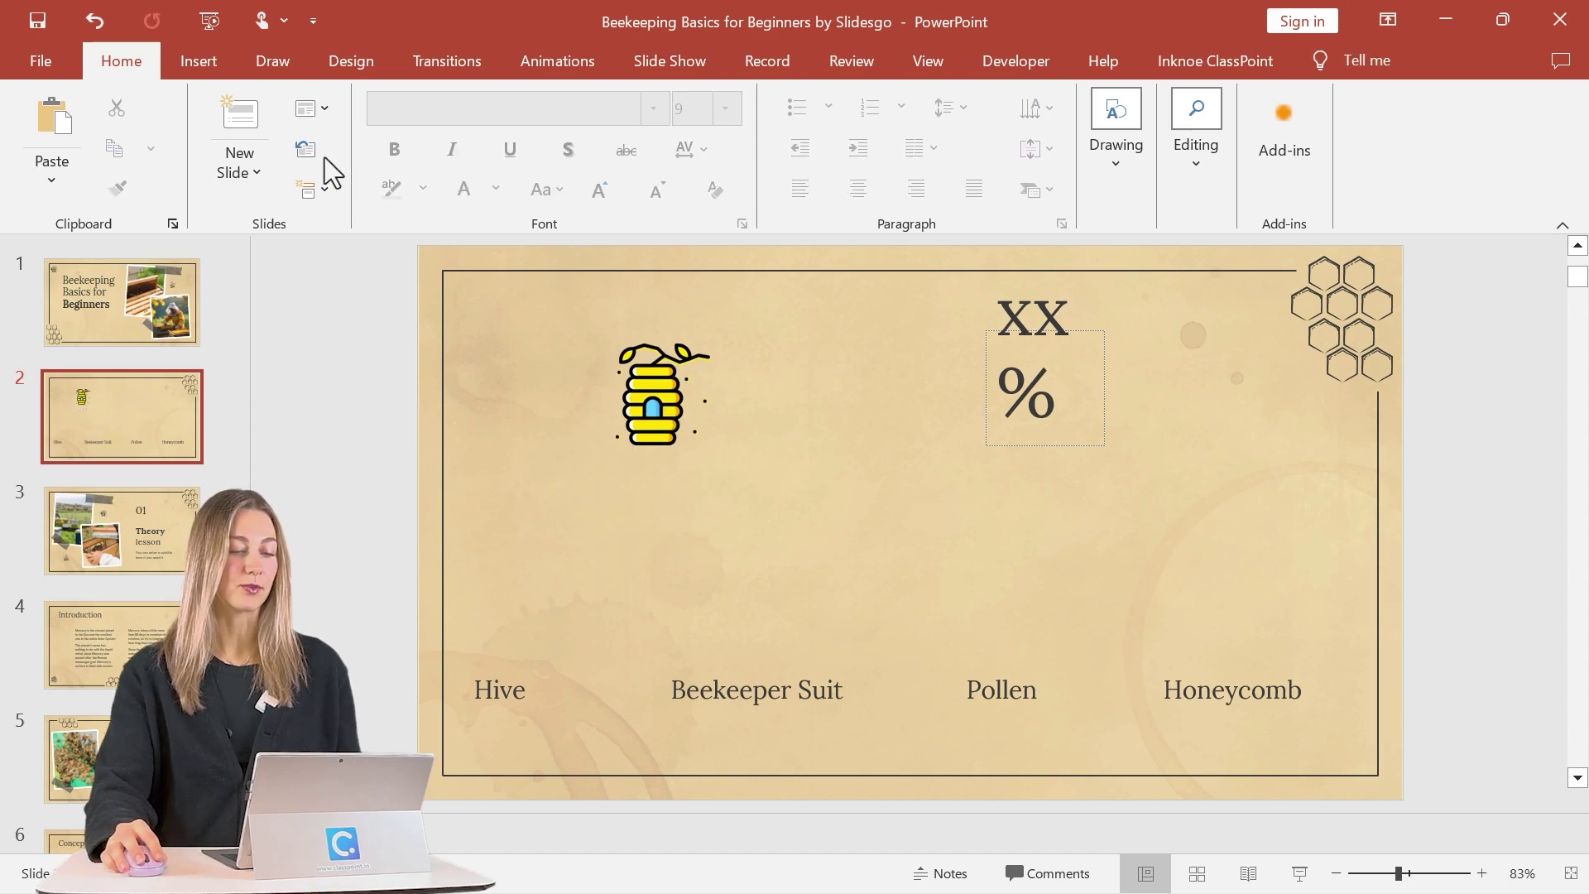
pyautogui.click(207, 63)
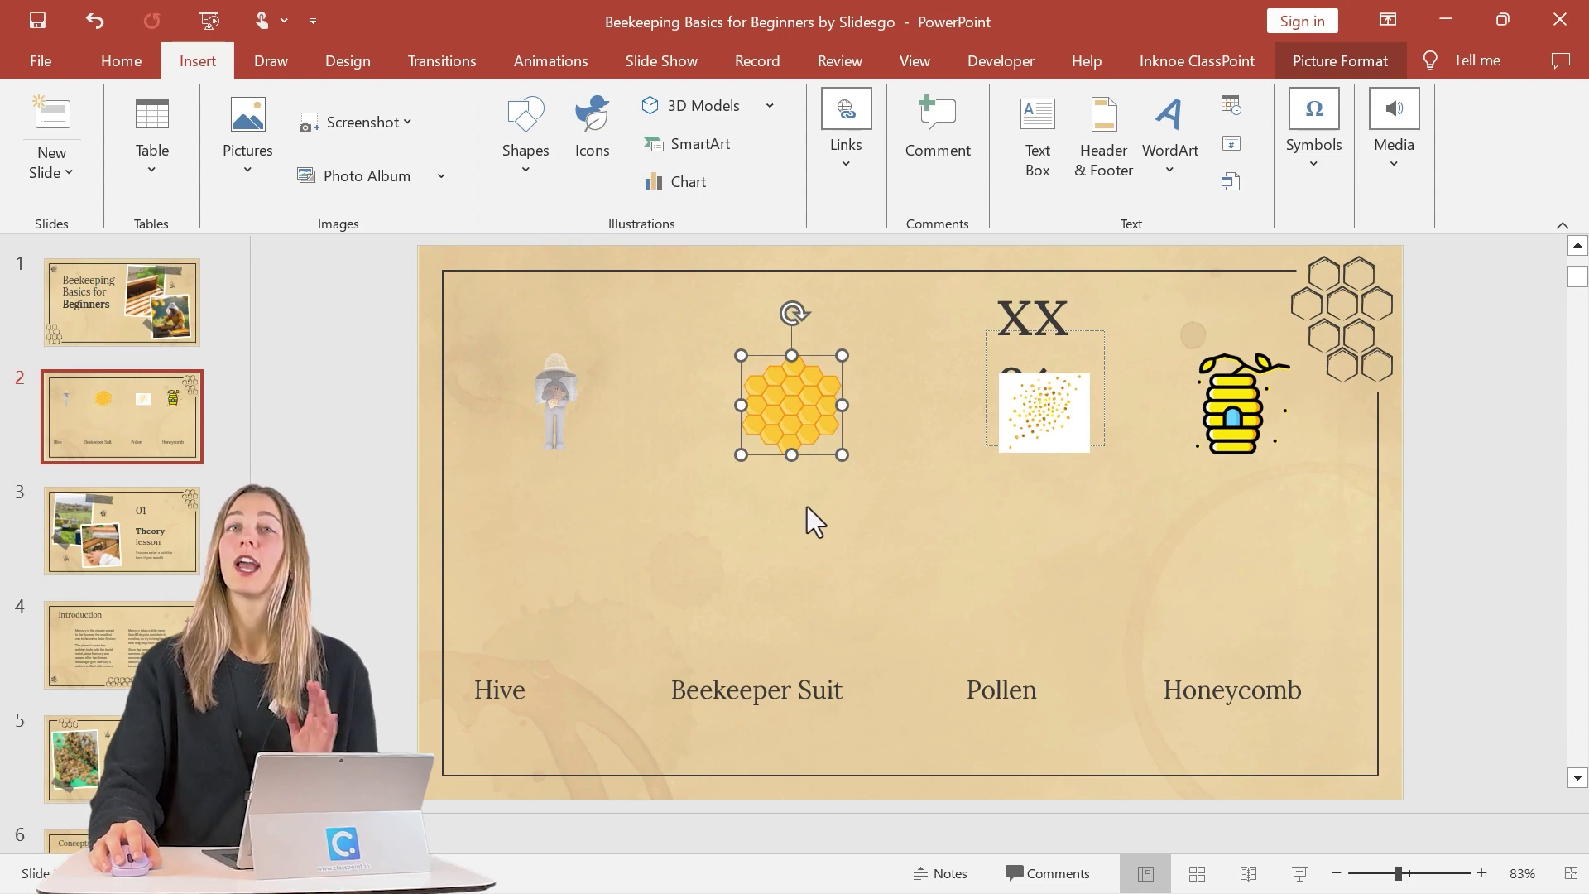
# Step: Centre the '1.' number in the xx % placeholder and place it beside the first picture
pyautogui.click(1193, 563)
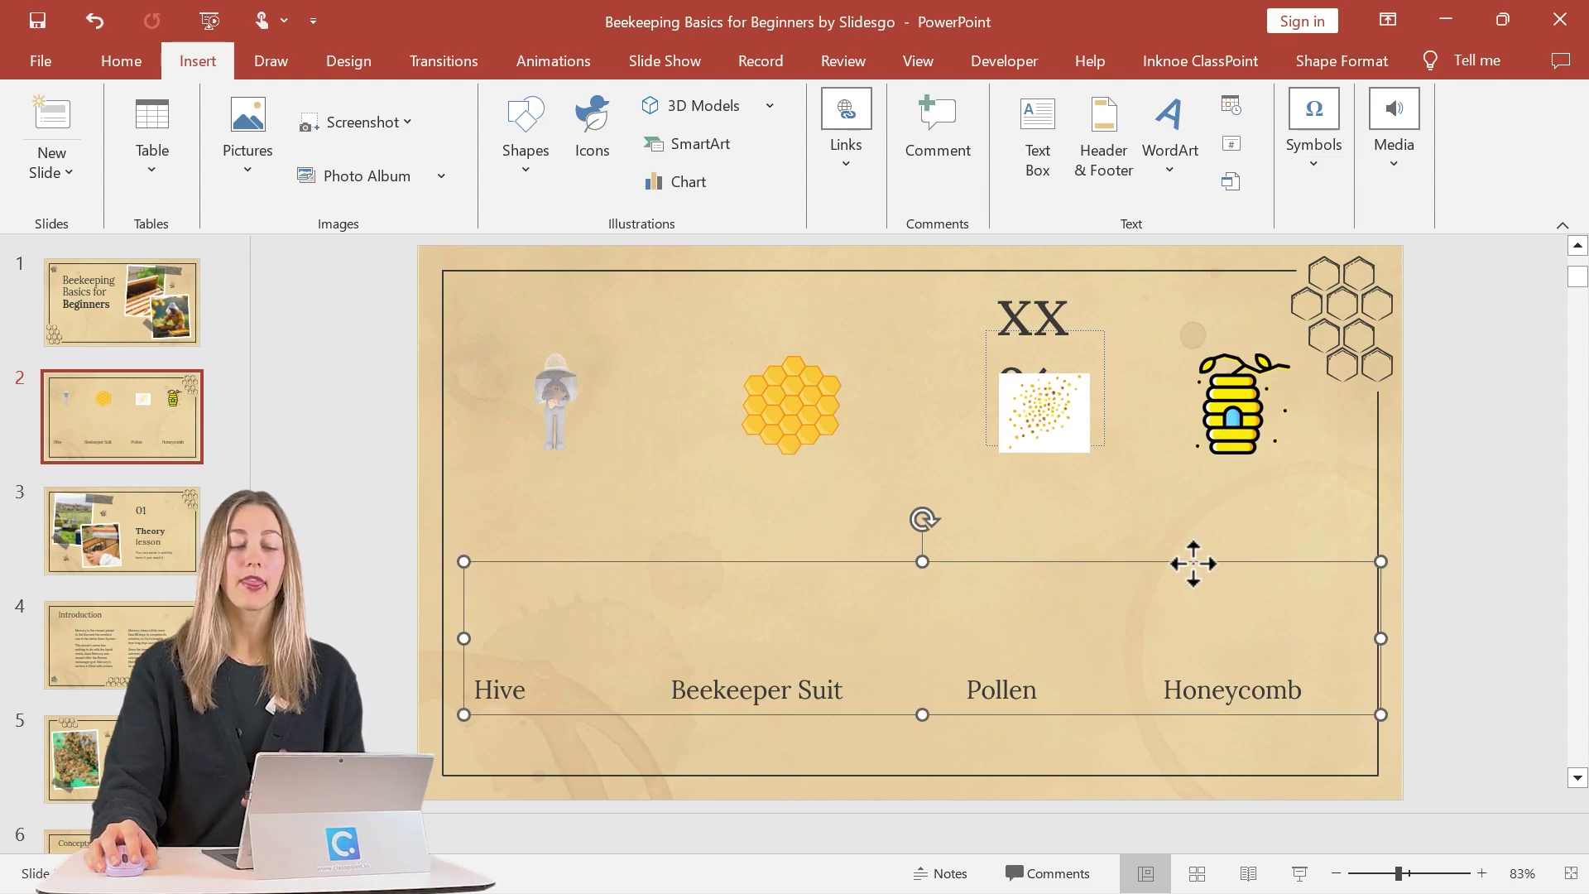
pyautogui.click(1008, 303)
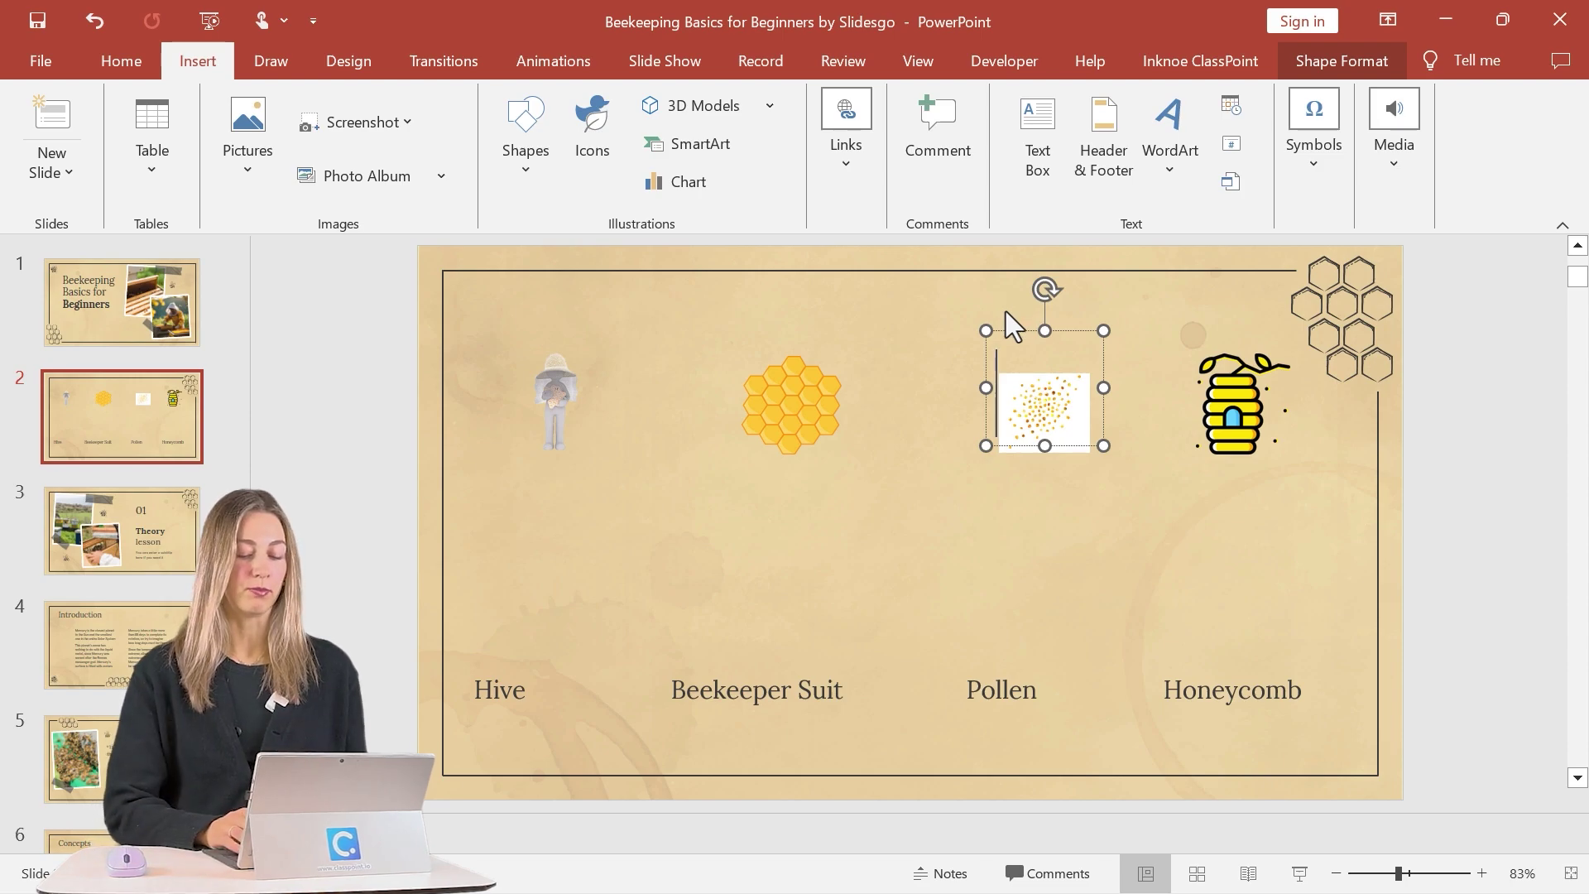
pyautogui.hotkey('ctrl', 'e')
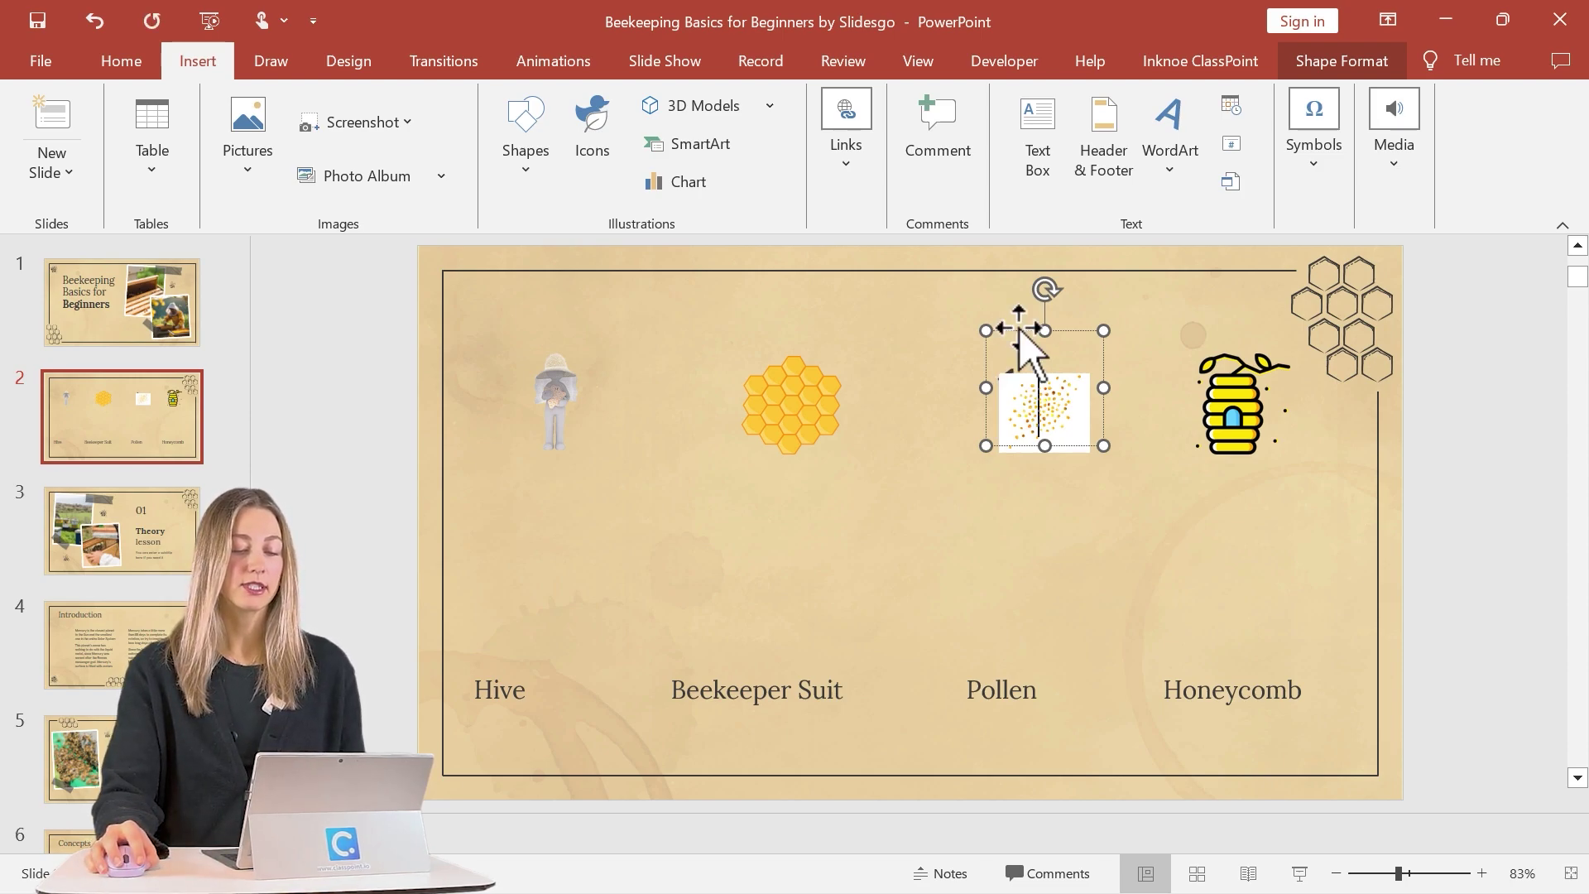
pyautogui.moveTo(1020, 339); pyautogui.dragTo(489, 284)
pyautogui.click(525, 383)
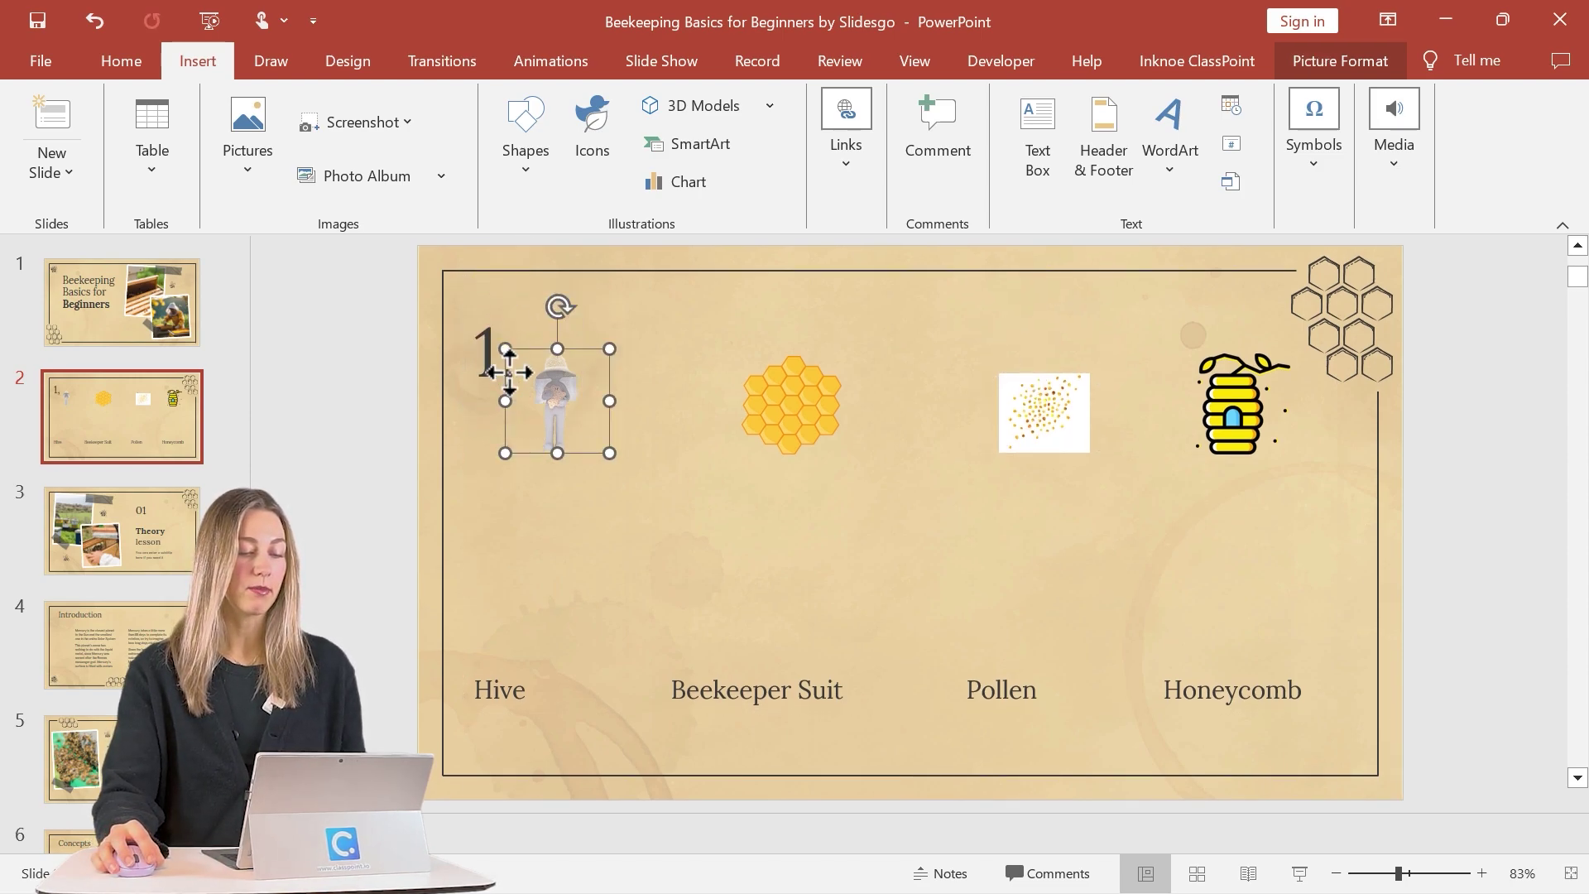
pyautogui.click(508, 370)
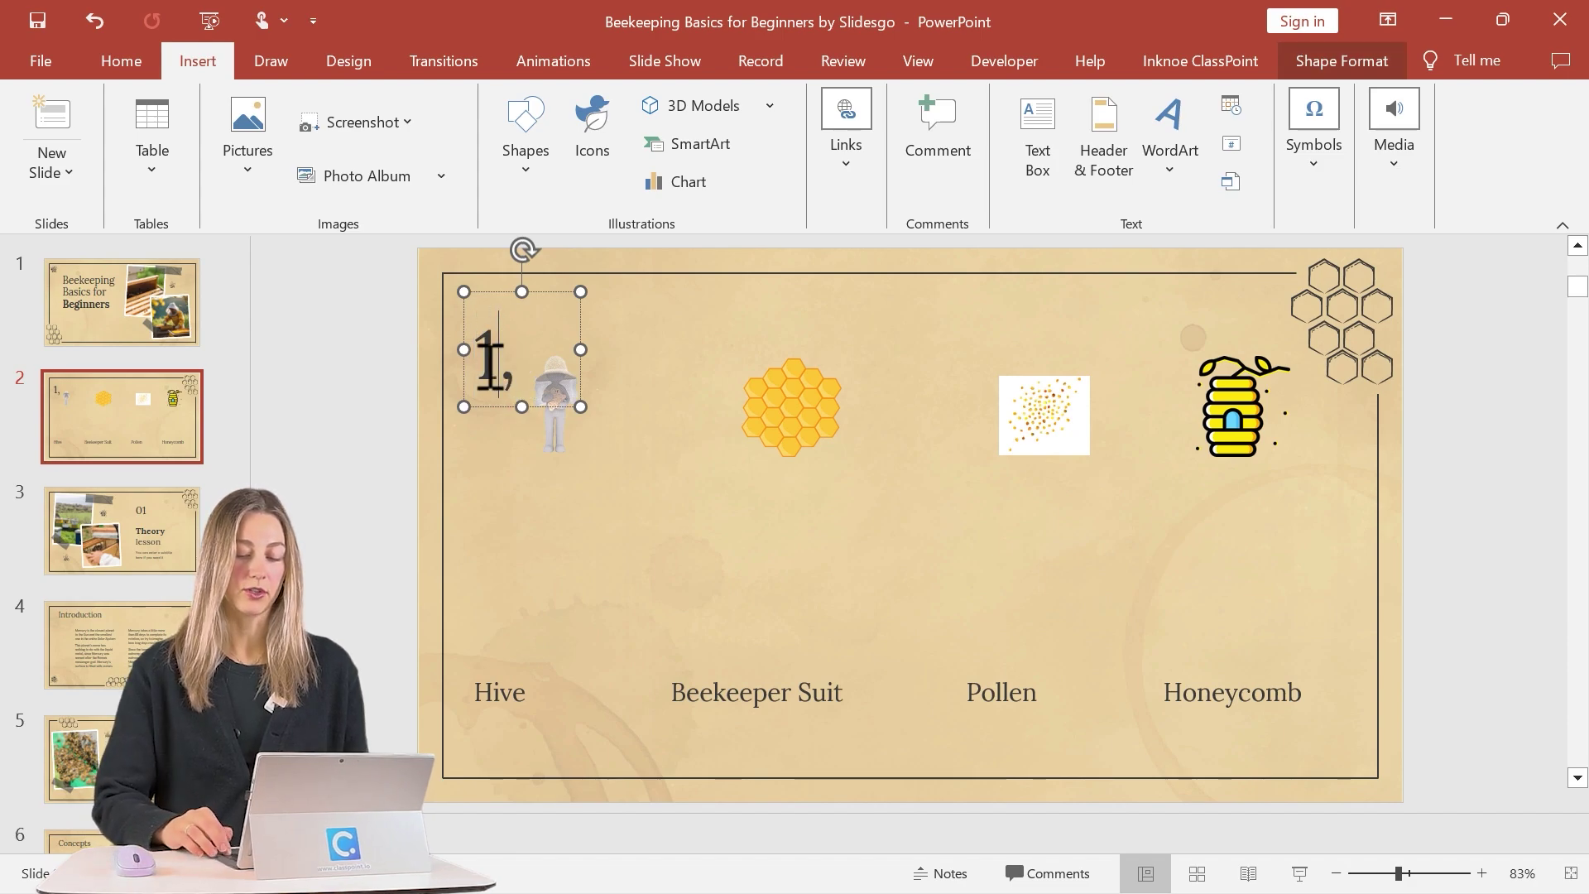
# Step: Copy the number beside the other pictures and change the copies to 2, 3 and 4
pyautogui.moveTo(486, 292); pyautogui.dragTo(678, 293)
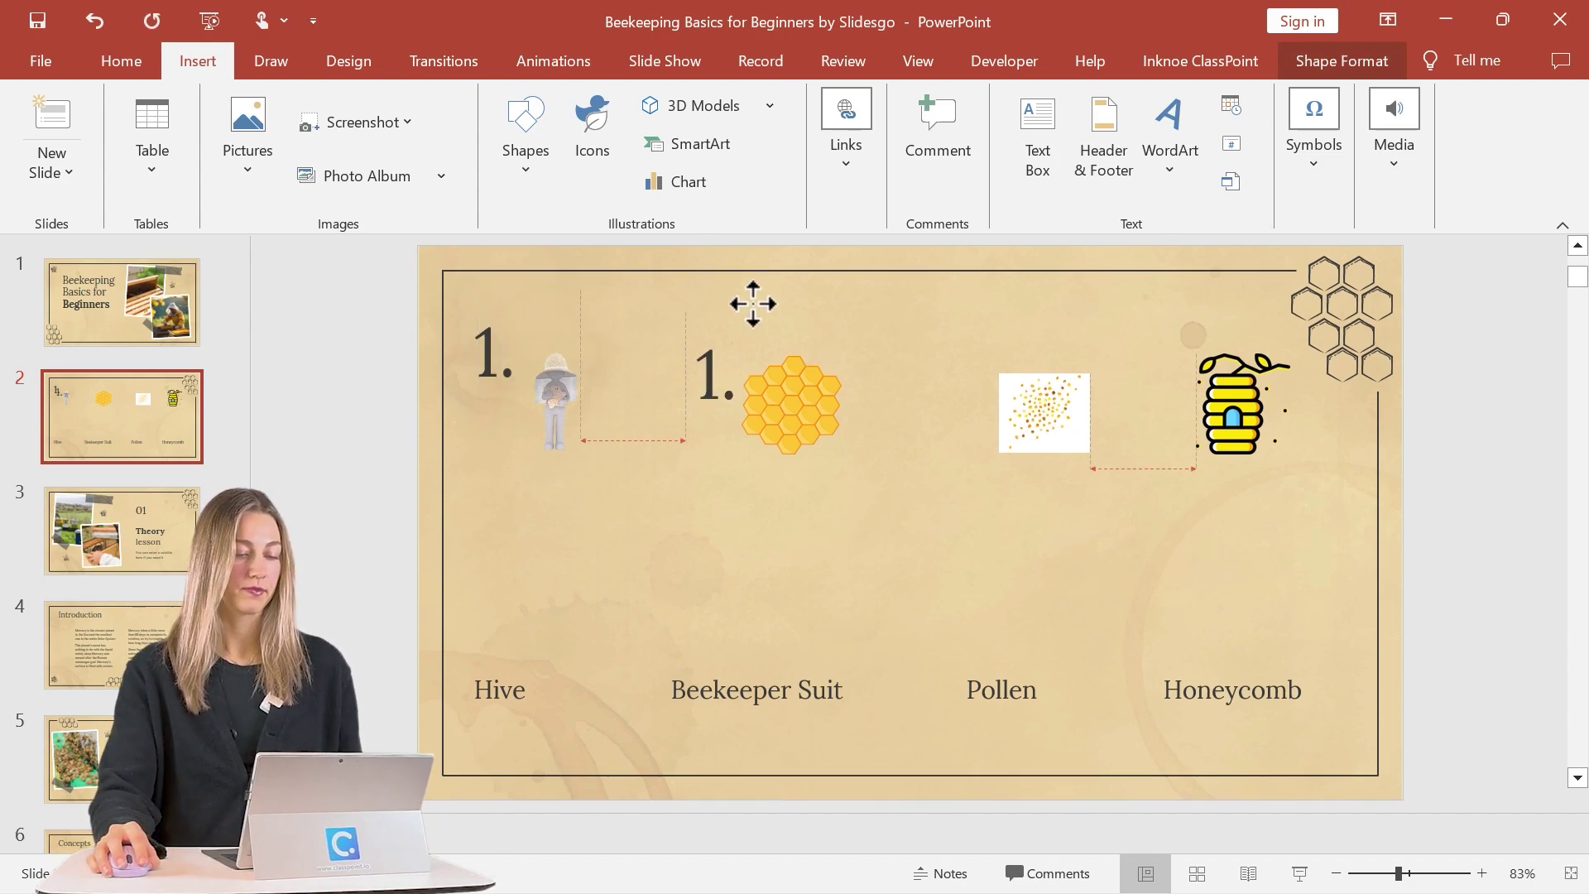
pyautogui.hotkey('ctrl', 'd')
pyautogui.hotkey('ctrl', 'd')
pyautogui.click(687, 355)
pyautogui.press('BackSpace')
pyautogui.write('2')
pyautogui.click(879, 356)
pyautogui.press('BackSpace')
pyautogui.write('3')
pyautogui.click(1076, 356)
pyautogui.press('BackSpace')
pyautogui.write('4')
# Step: Shift the 3. and 4. numbers slightly to the right
pyautogui.keyDown('shift'); pyautogui.click(961, 364); pyautogui.keyUp('shift')
pyautogui.moveTo(949, 289); pyautogui.dragTo(1017, 284)
pyautogui.click(868, 599)
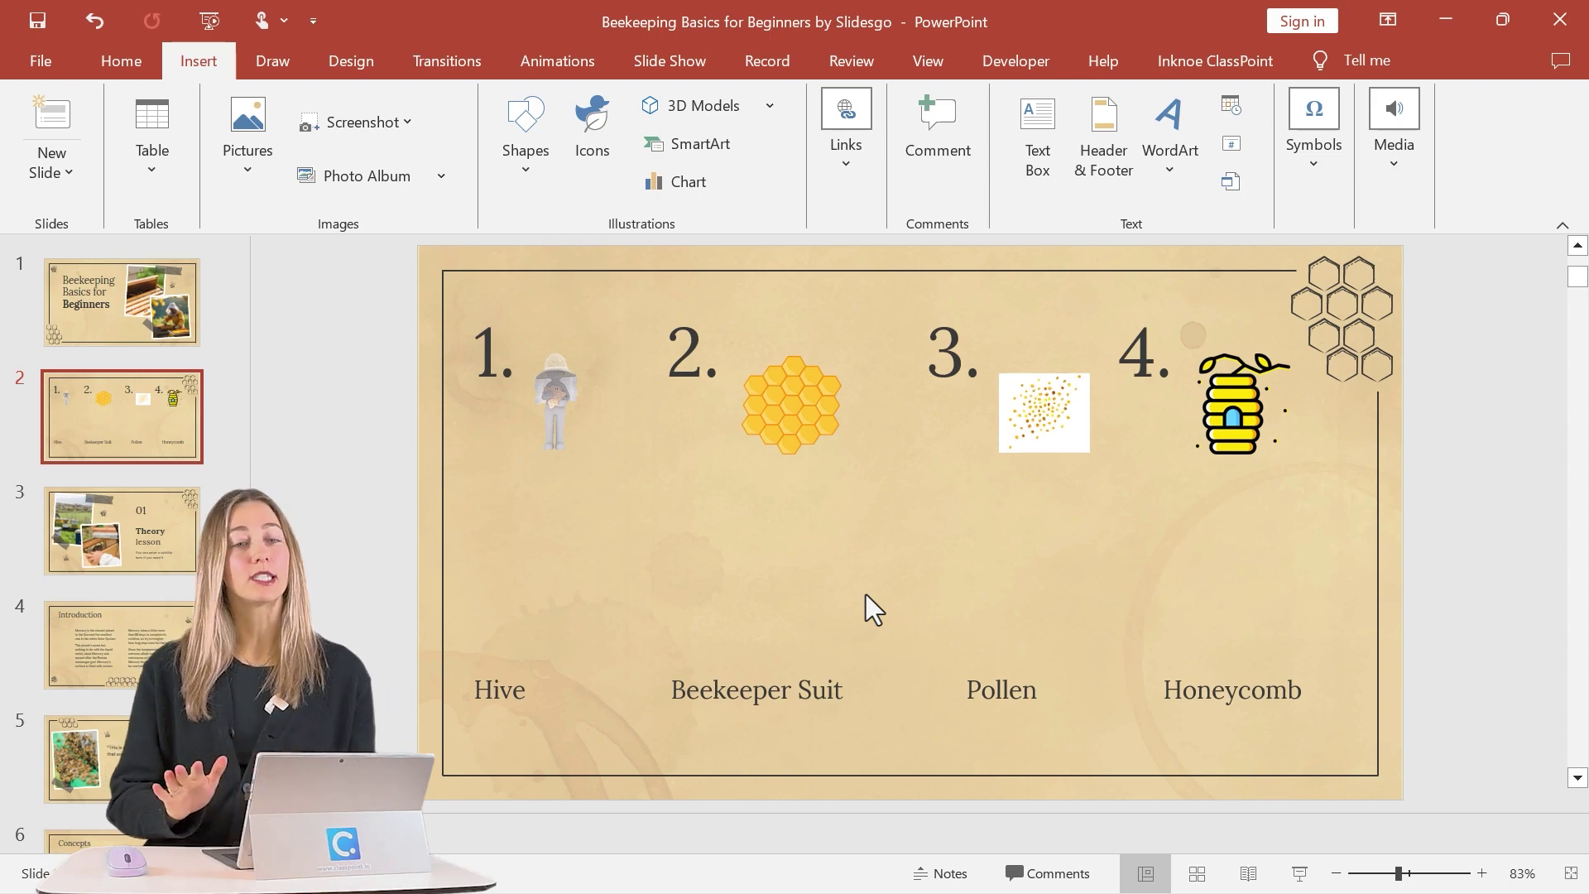
# Step: Insert a ClassPoint Fill in the Blanks button and place it above the Pollen label
pyautogui.click(1192, 73)
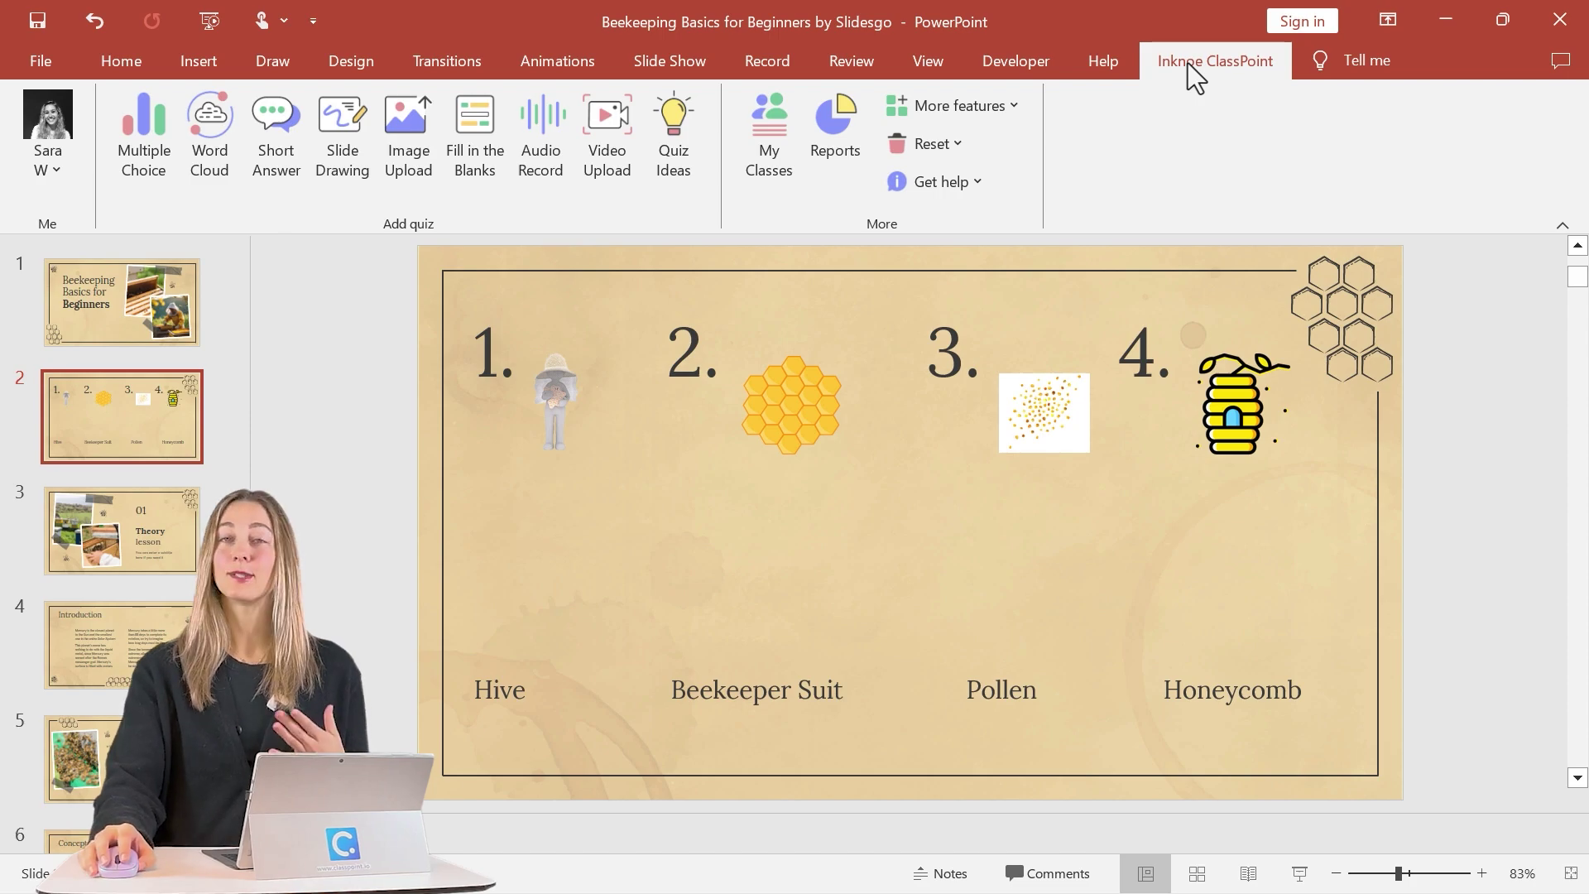
pyautogui.click(472, 191)
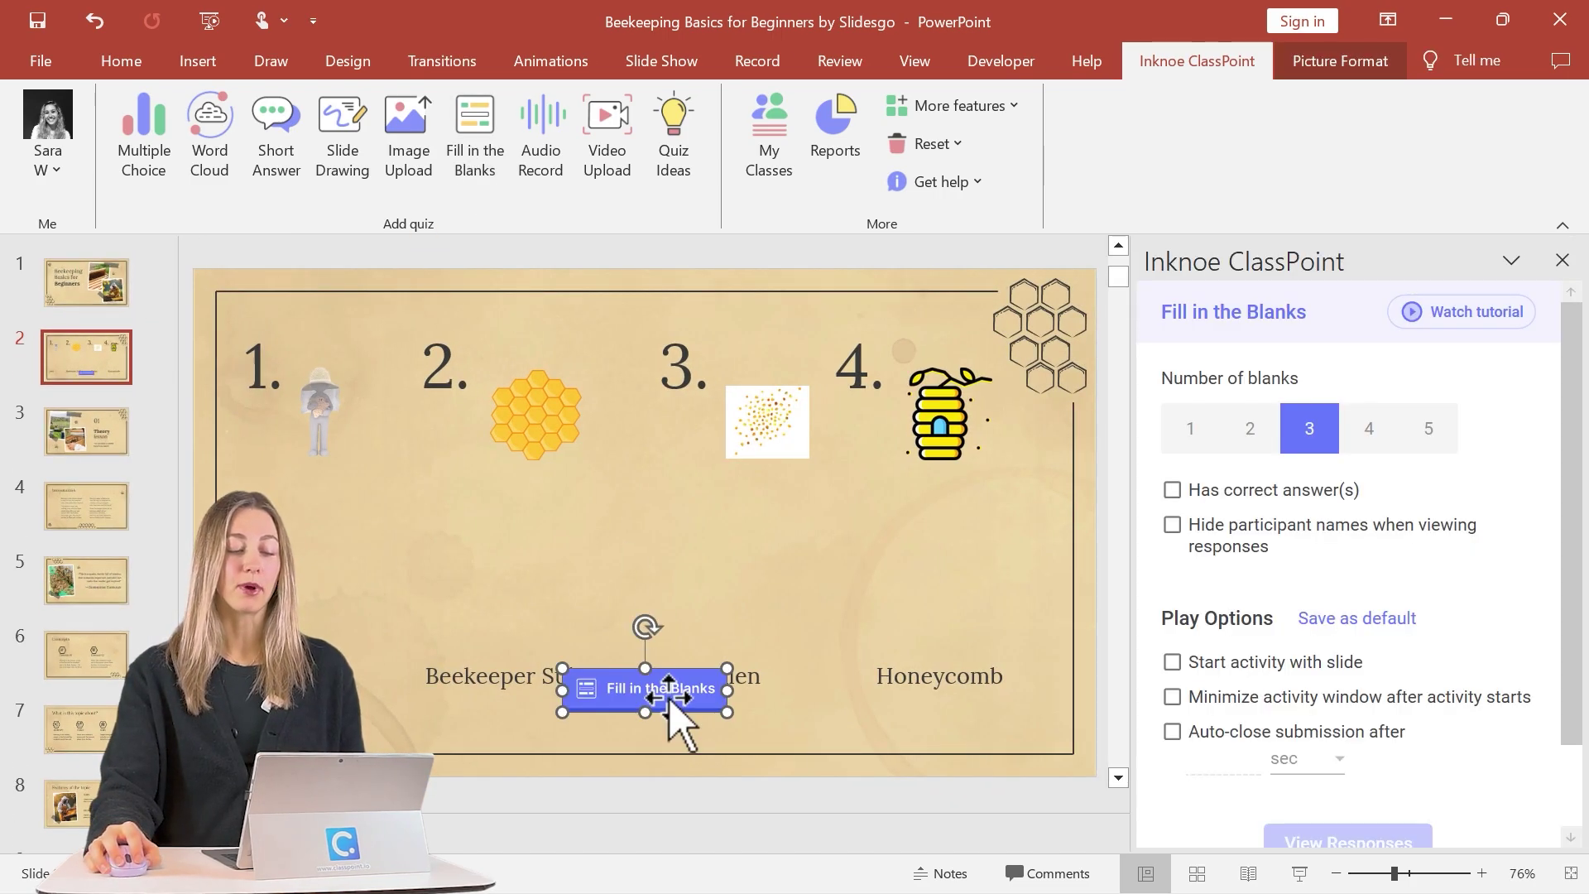
pyautogui.moveTo(669, 695); pyautogui.dragTo(662, 542)
pyautogui.click(828, 551)
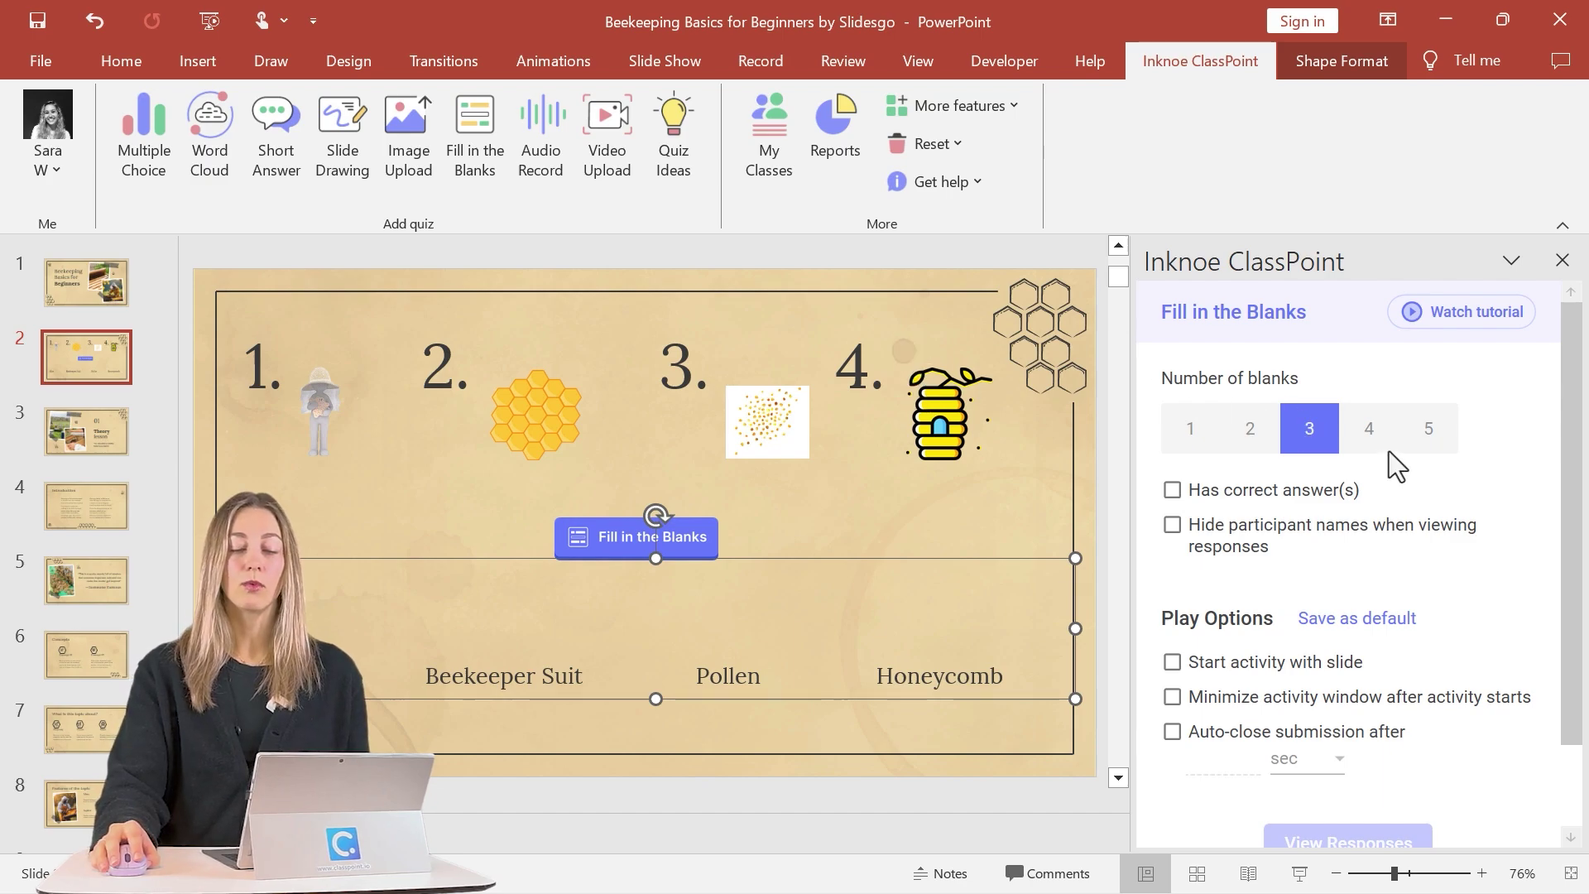
# Step: Use 4 blanks with answers beekeeper suit, honeycomb, pollen, and hive or bee hive
pyautogui.click(1371, 434)
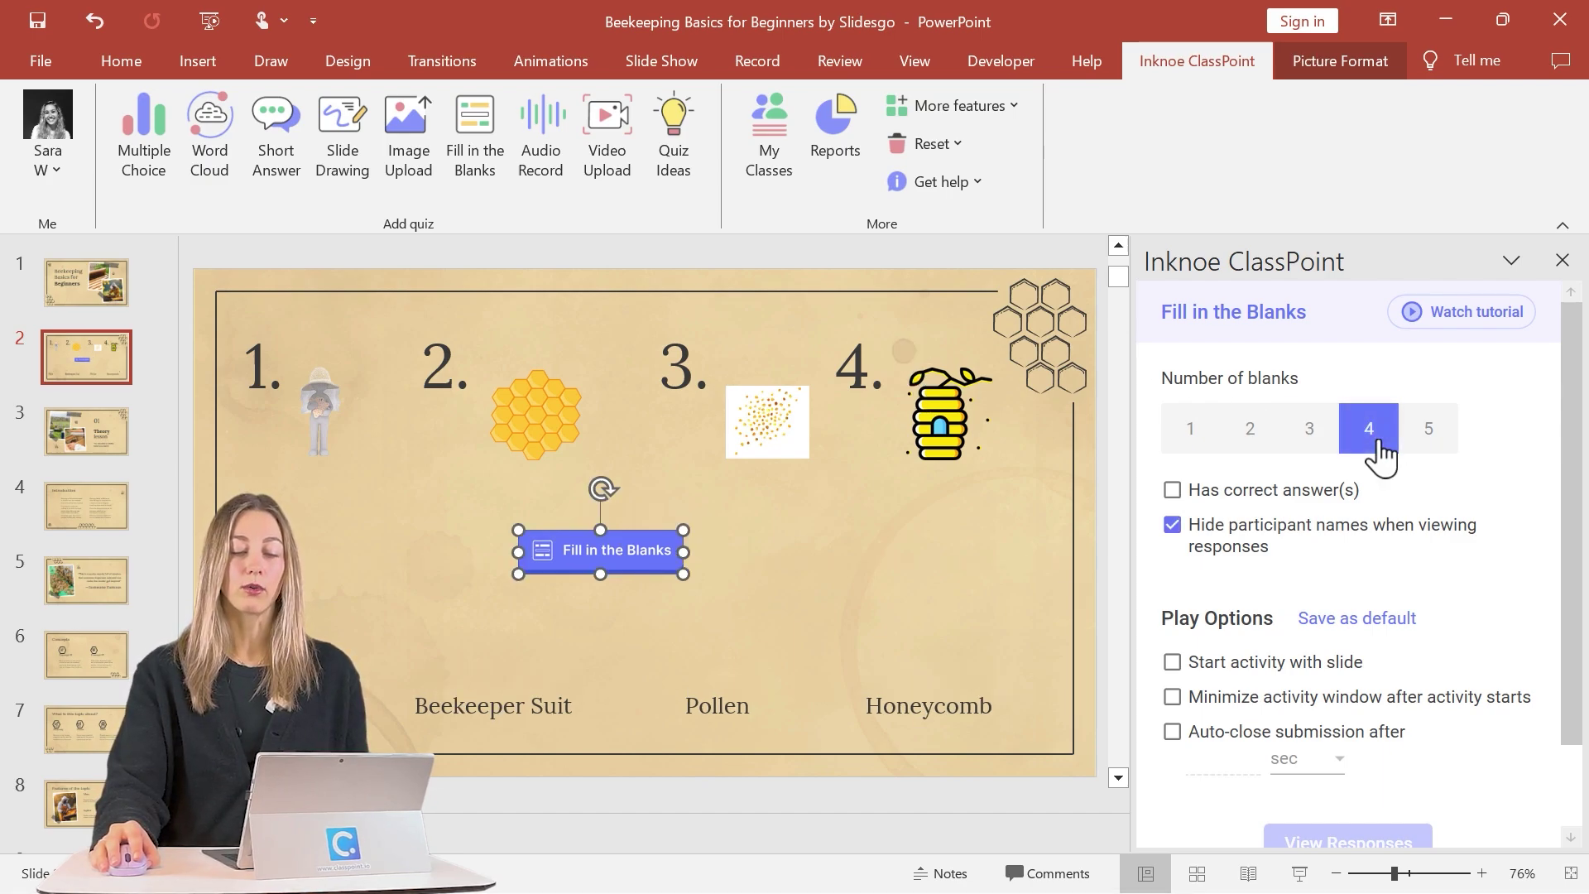
pyautogui.click(1174, 490)
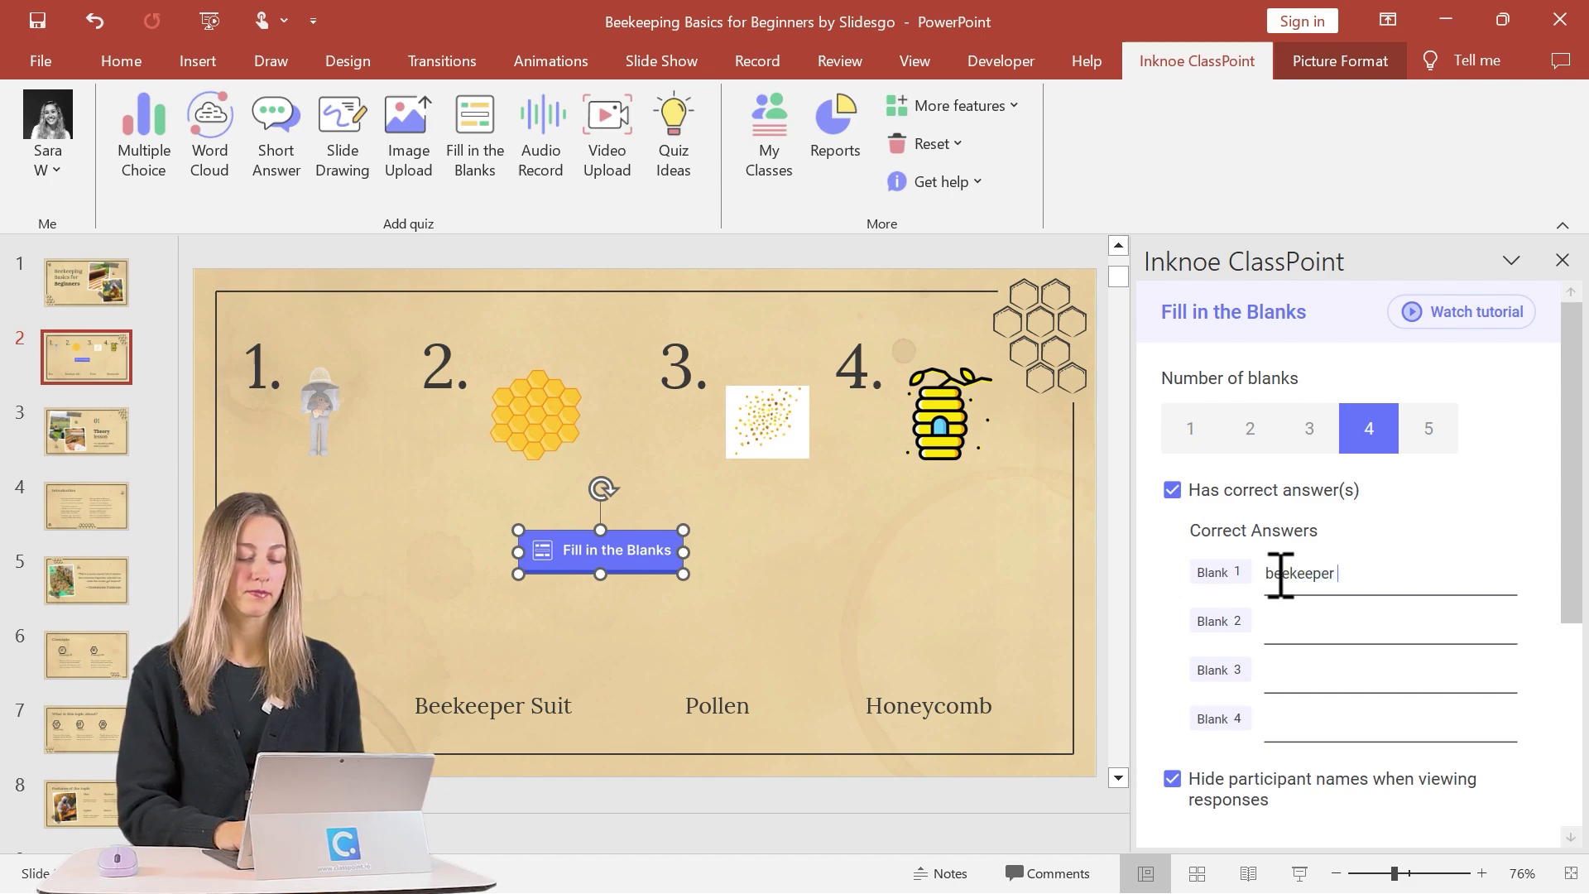
pyautogui.press('Return')
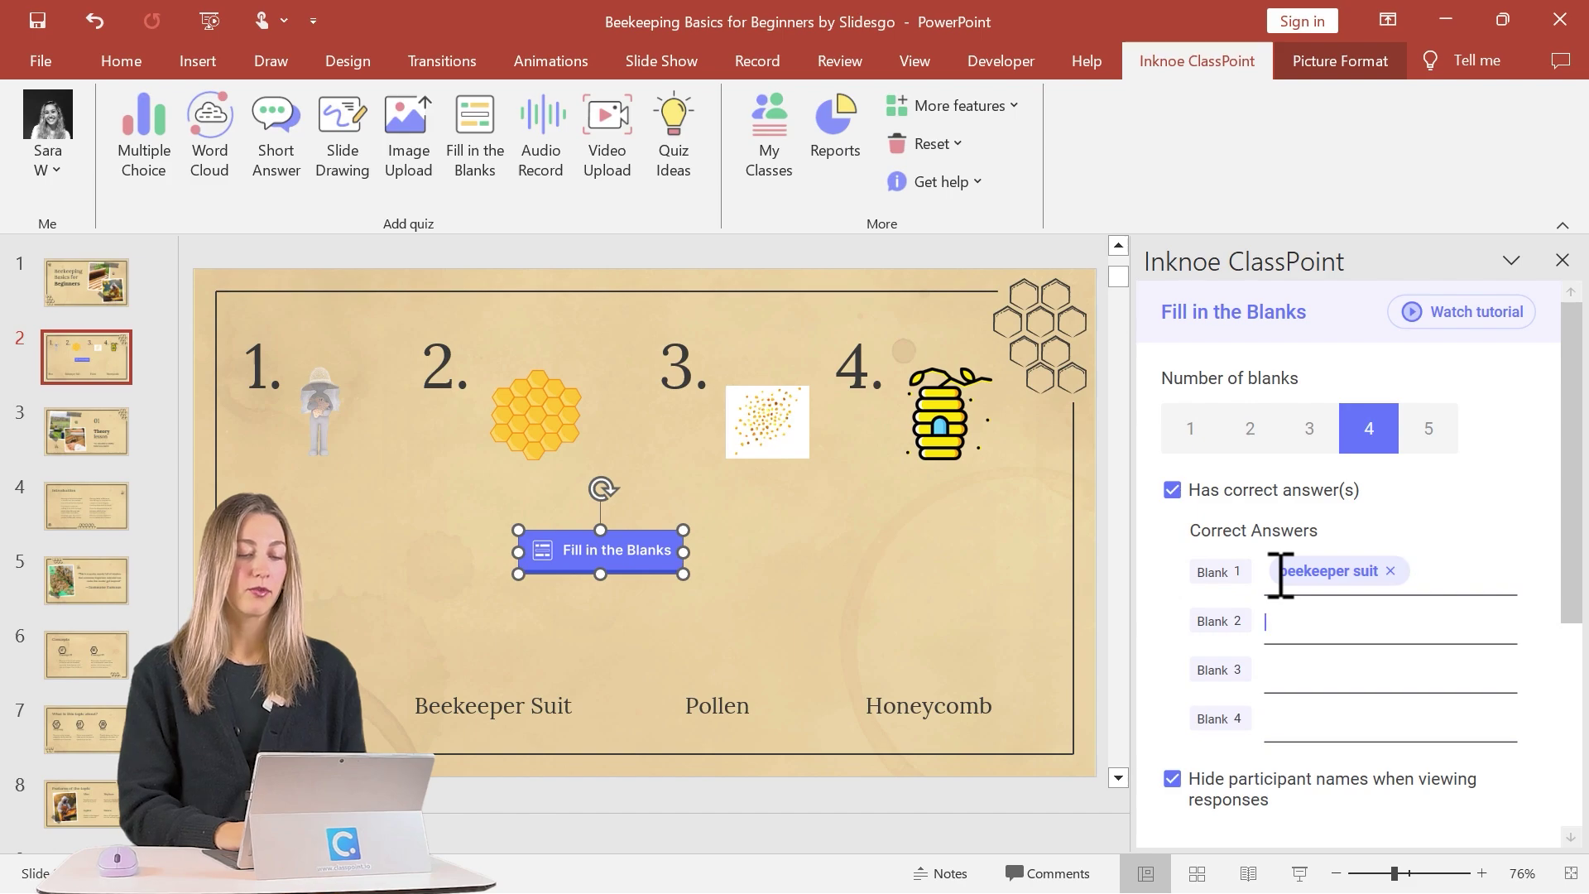
pyautogui.write('honeycomb')
pyautogui.press('Return')
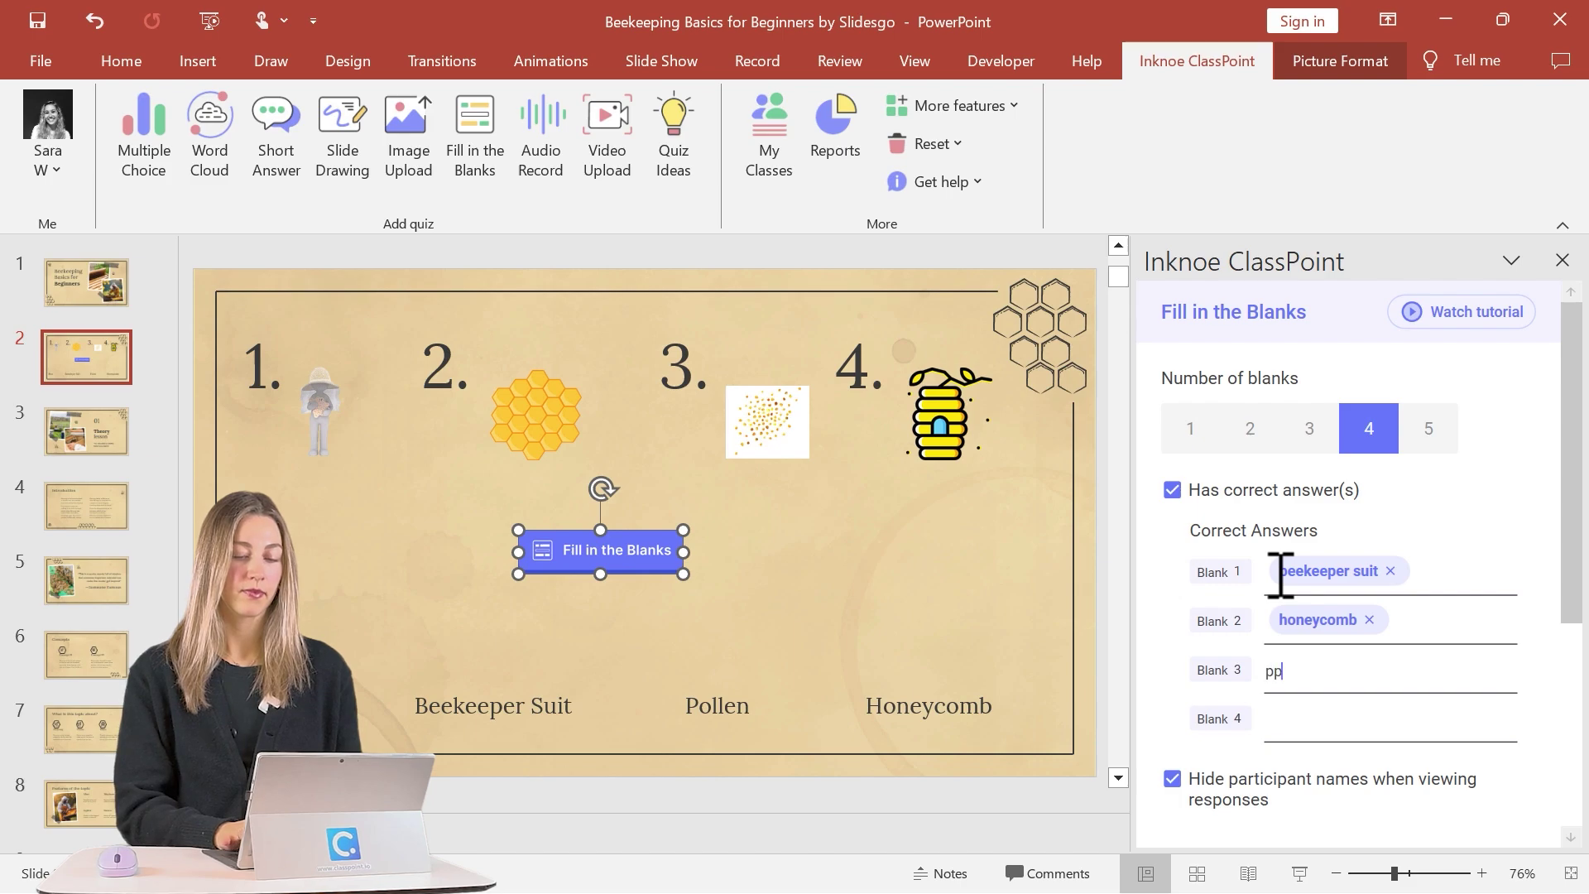
pyautogui.press('Return')
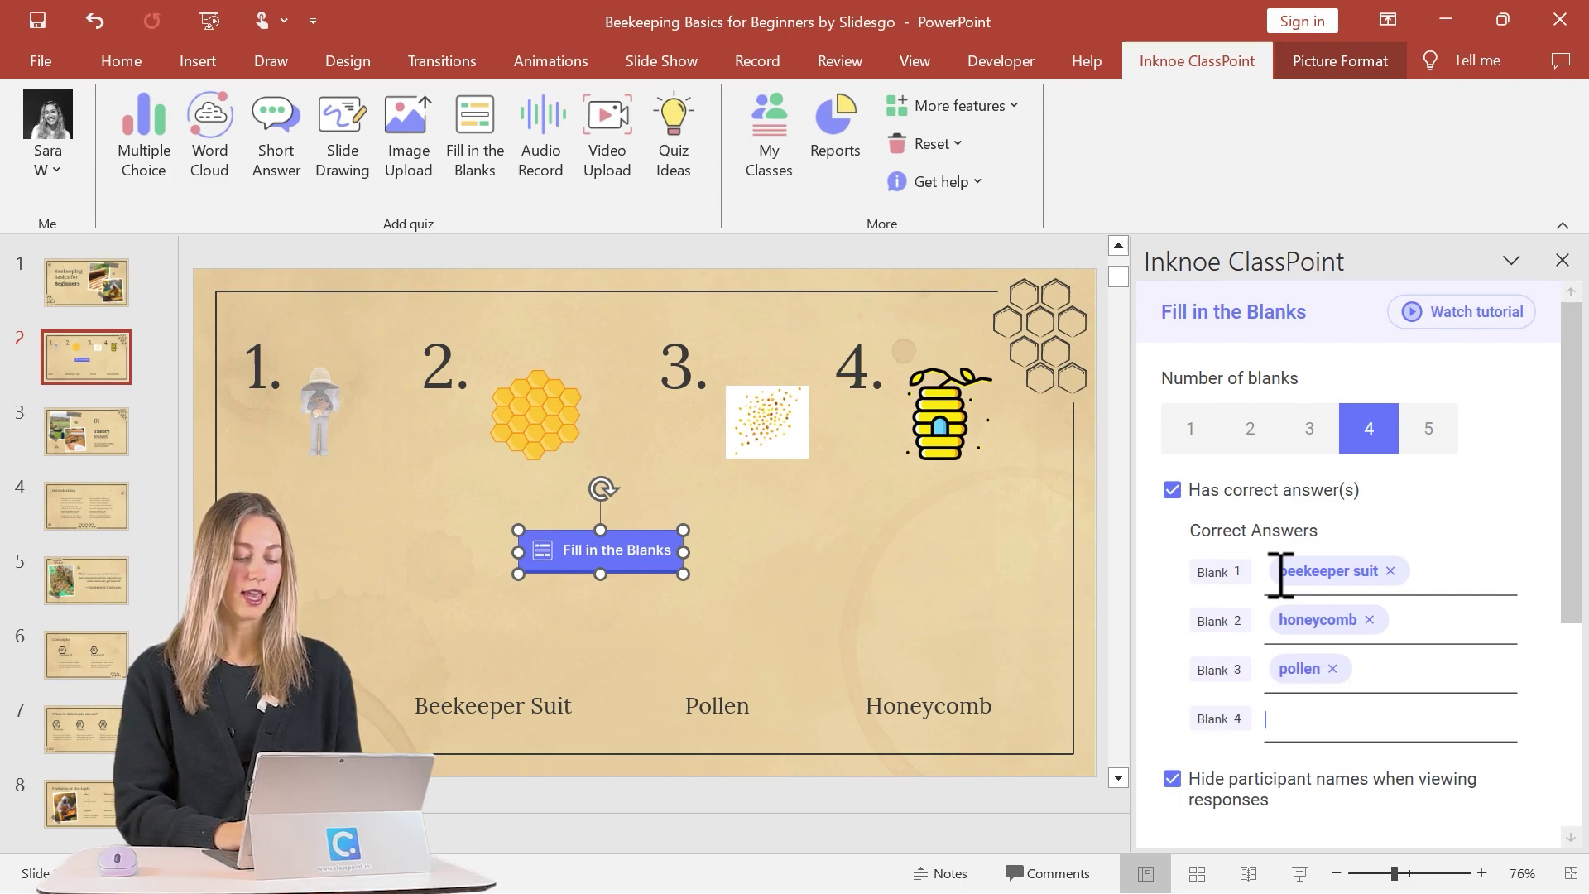
pyautogui.write('hiuve')
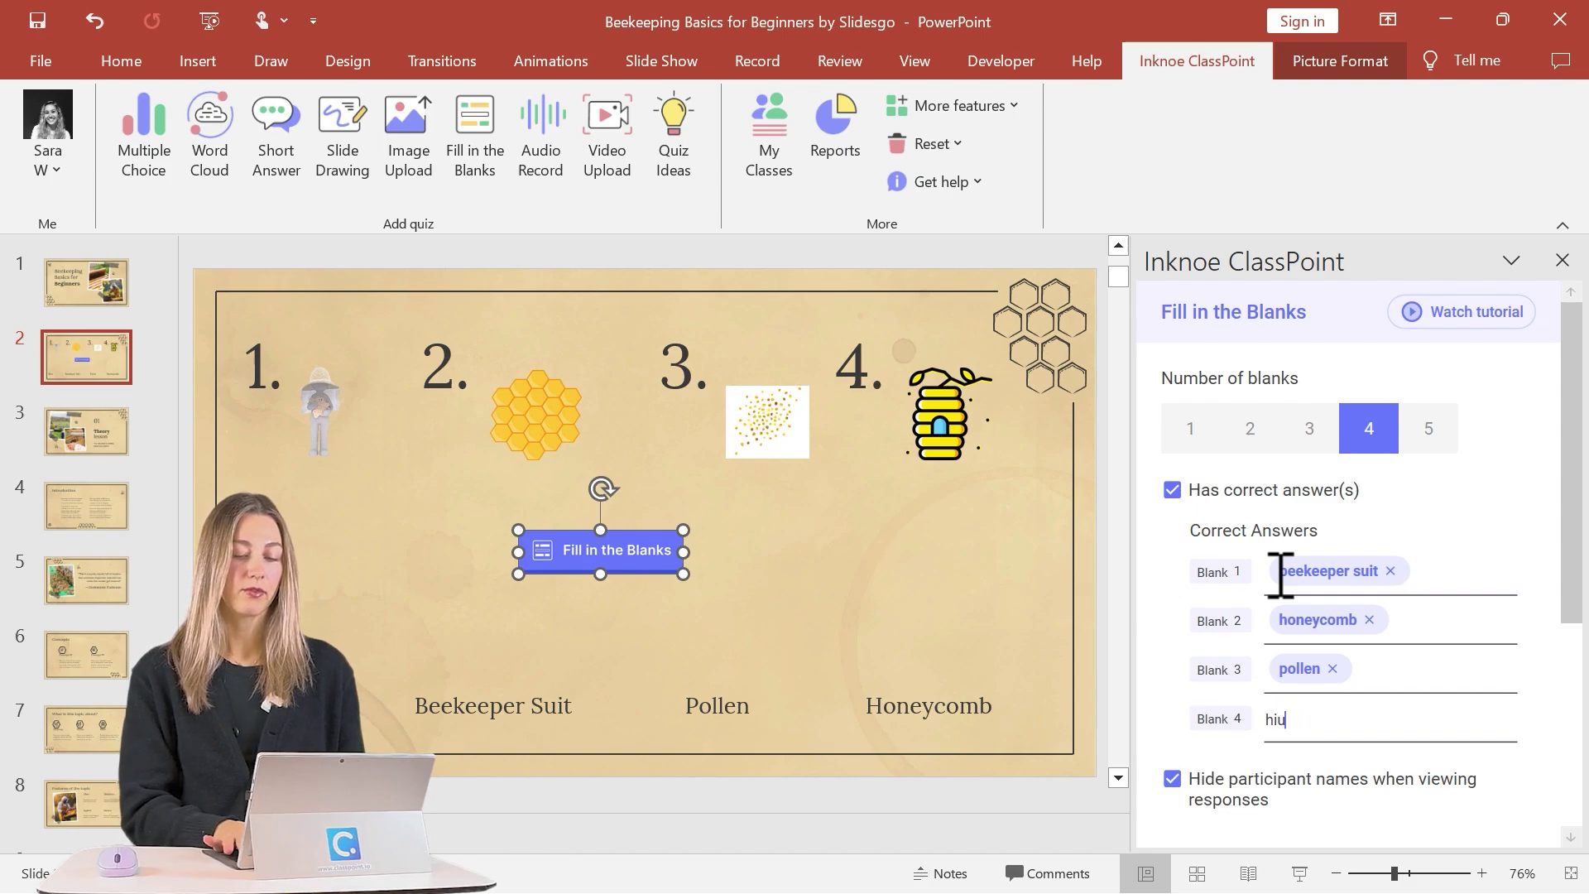
pyautogui.press('Return')
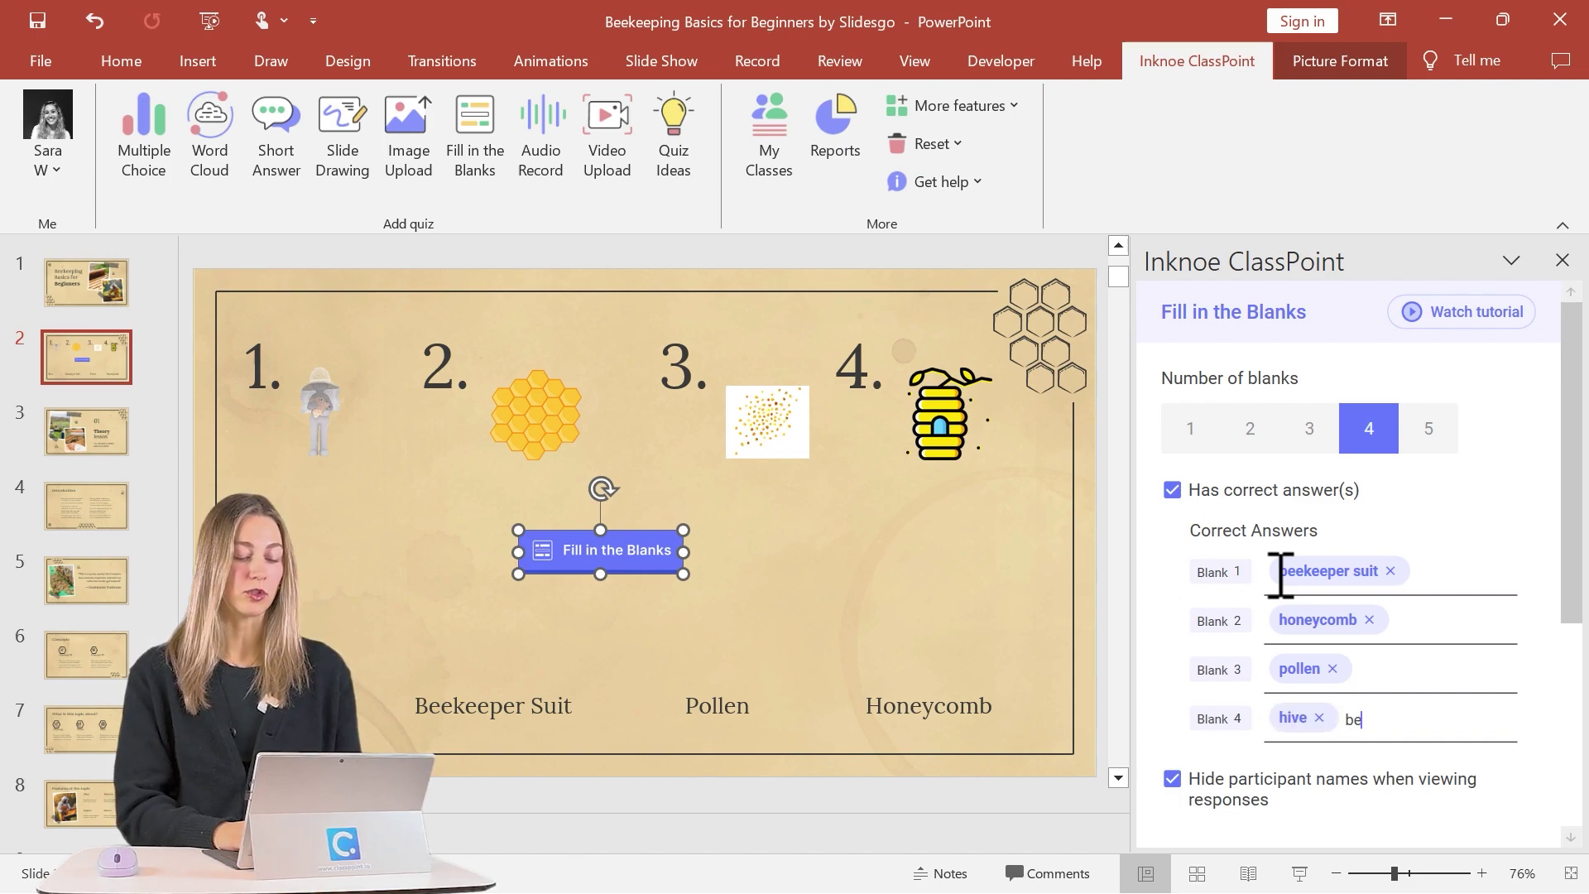
pyautogui.write('bee hive')
pyautogui.press('Return')
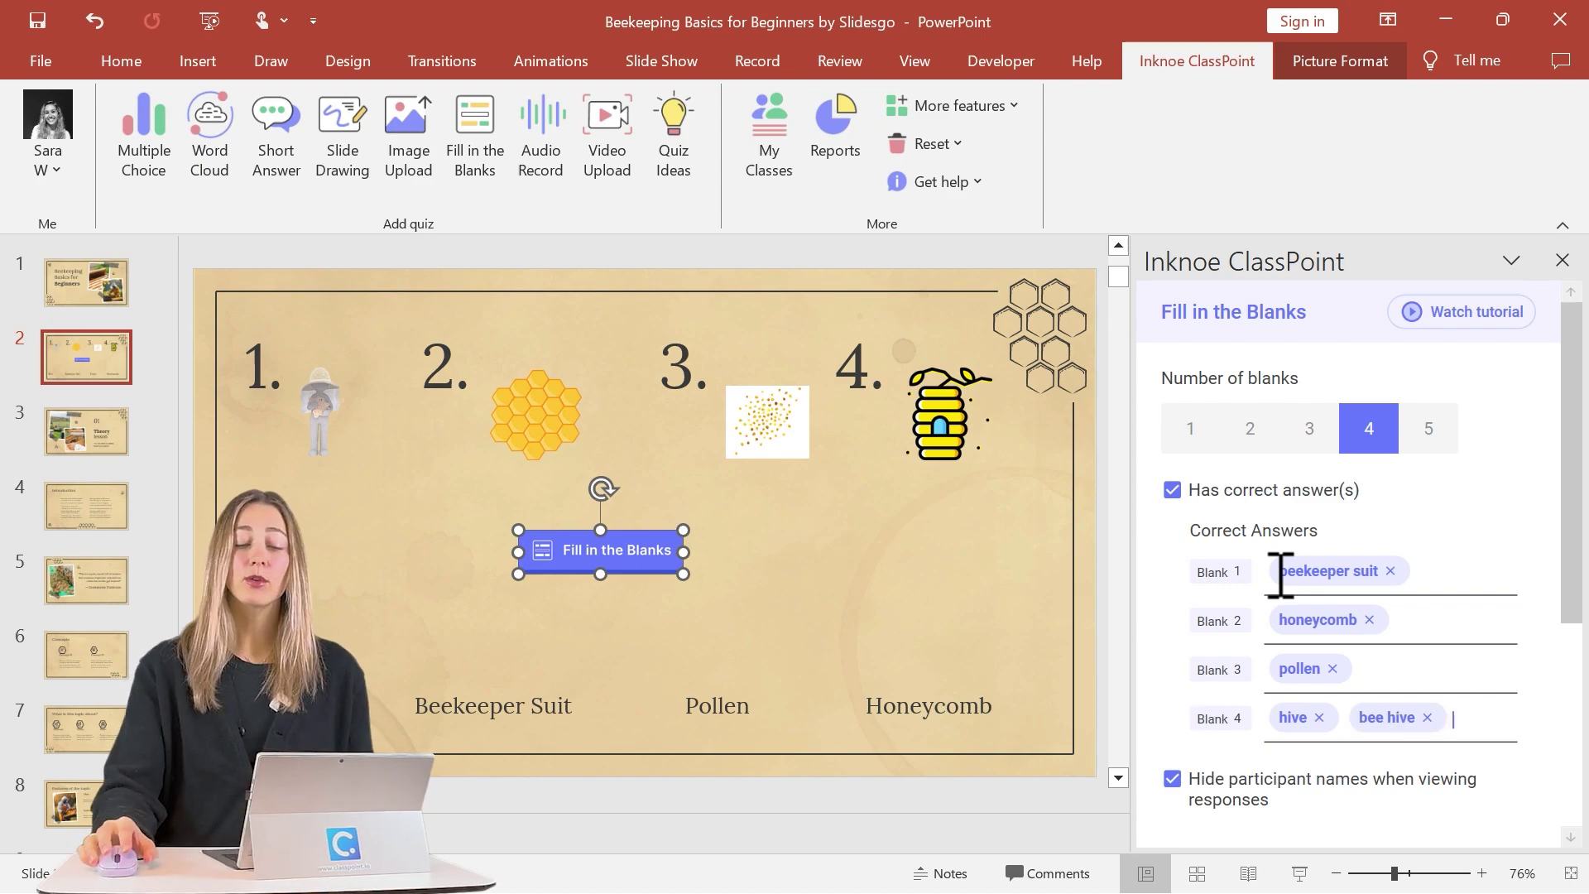
# Step: Start the slide show from slide 2
pyautogui.scroll(-1, 1260, 568)
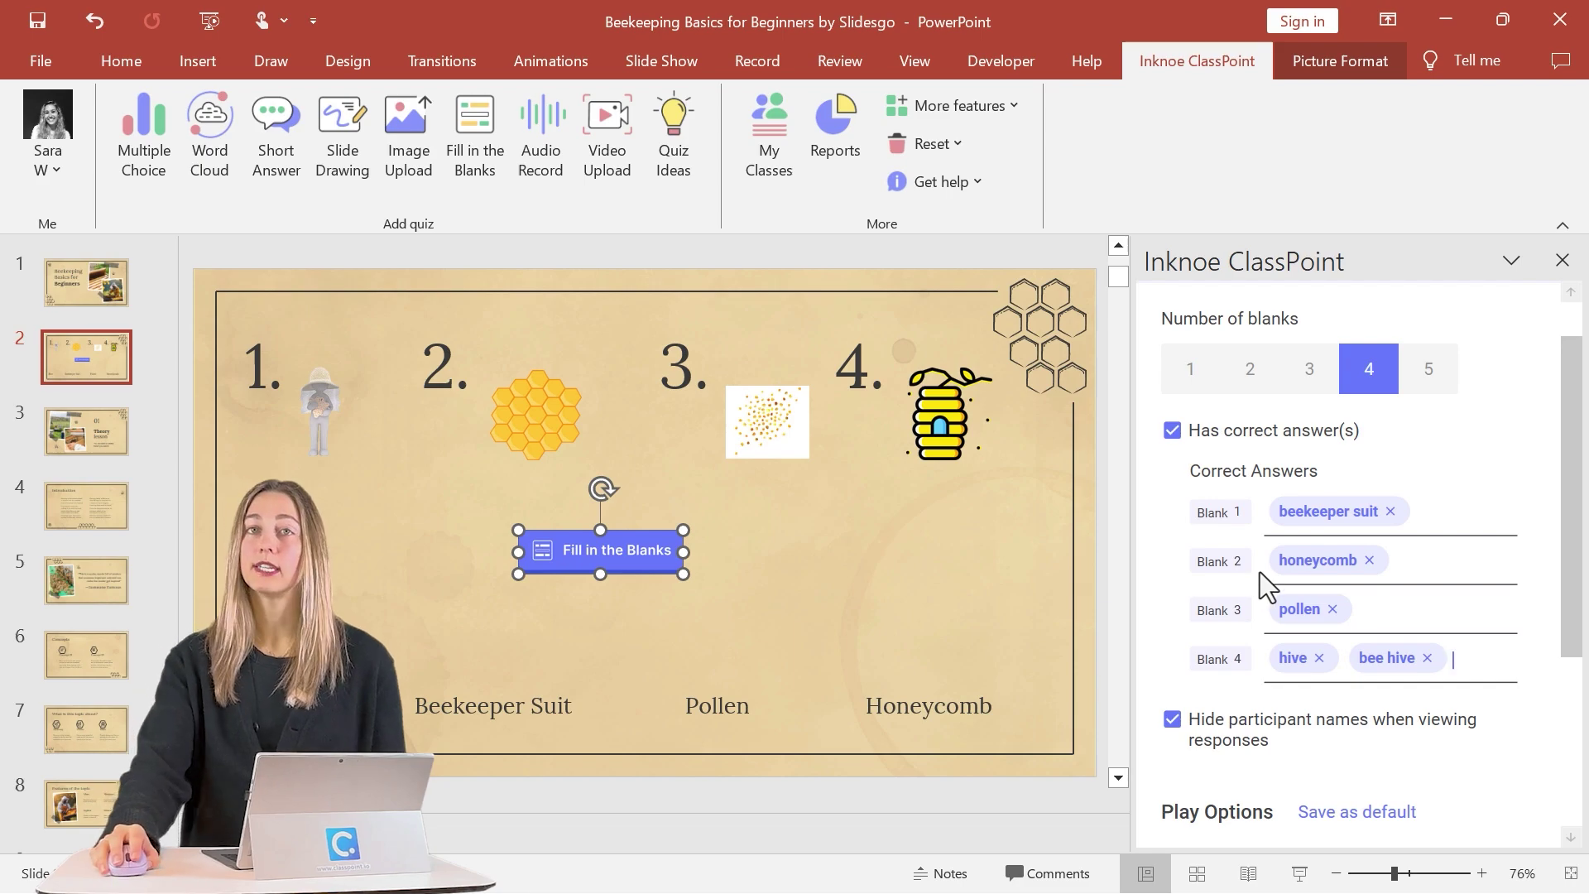
pyautogui.scroll(-2, 1275, 563)
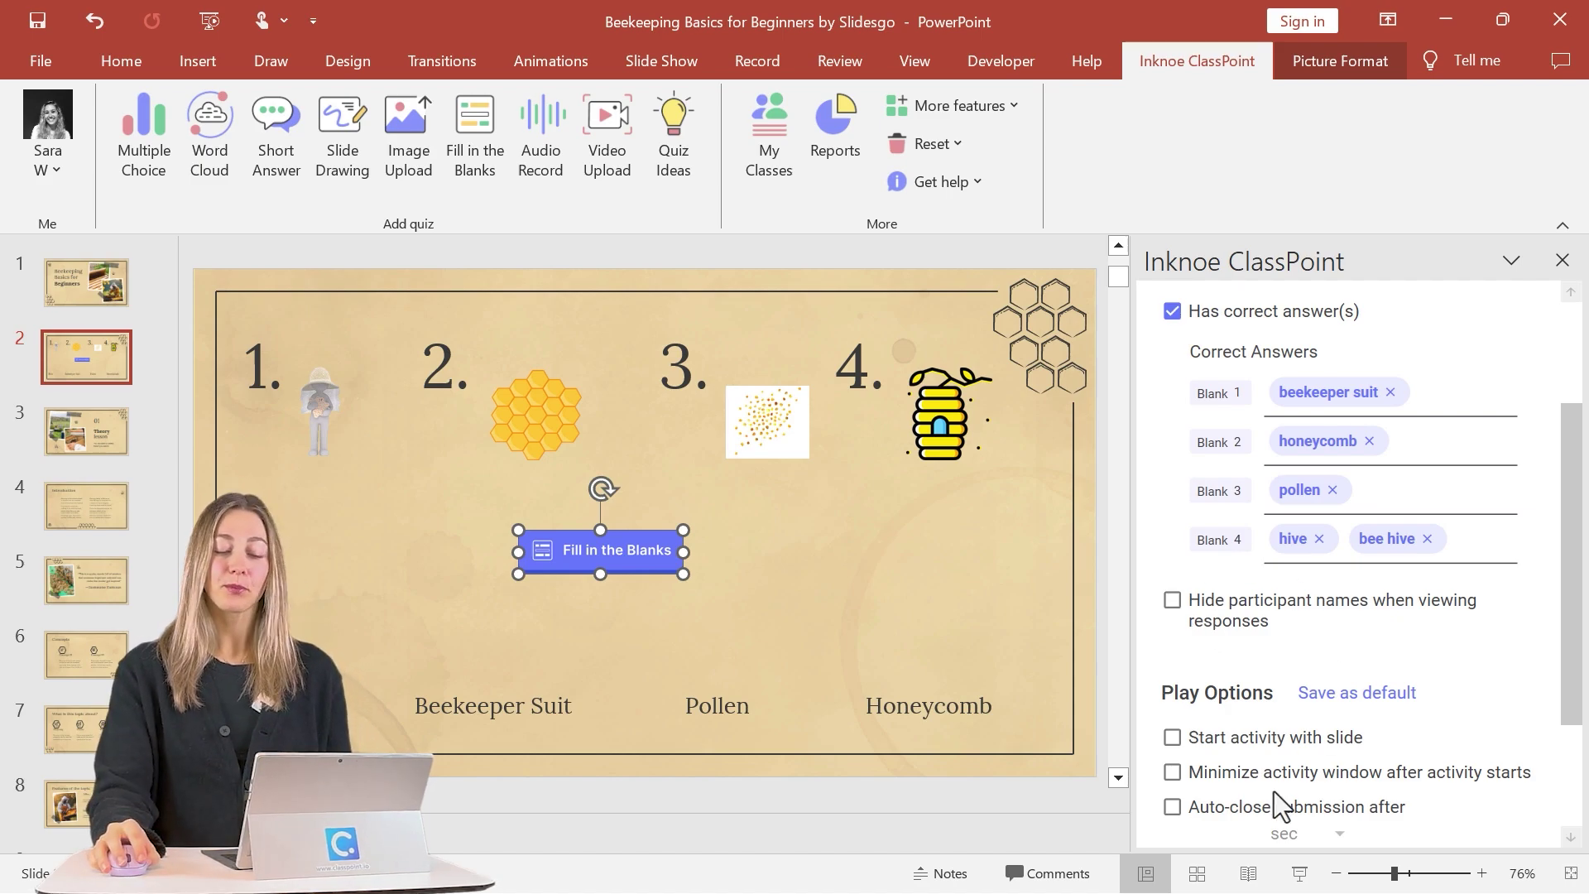
pyautogui.click(1300, 873)
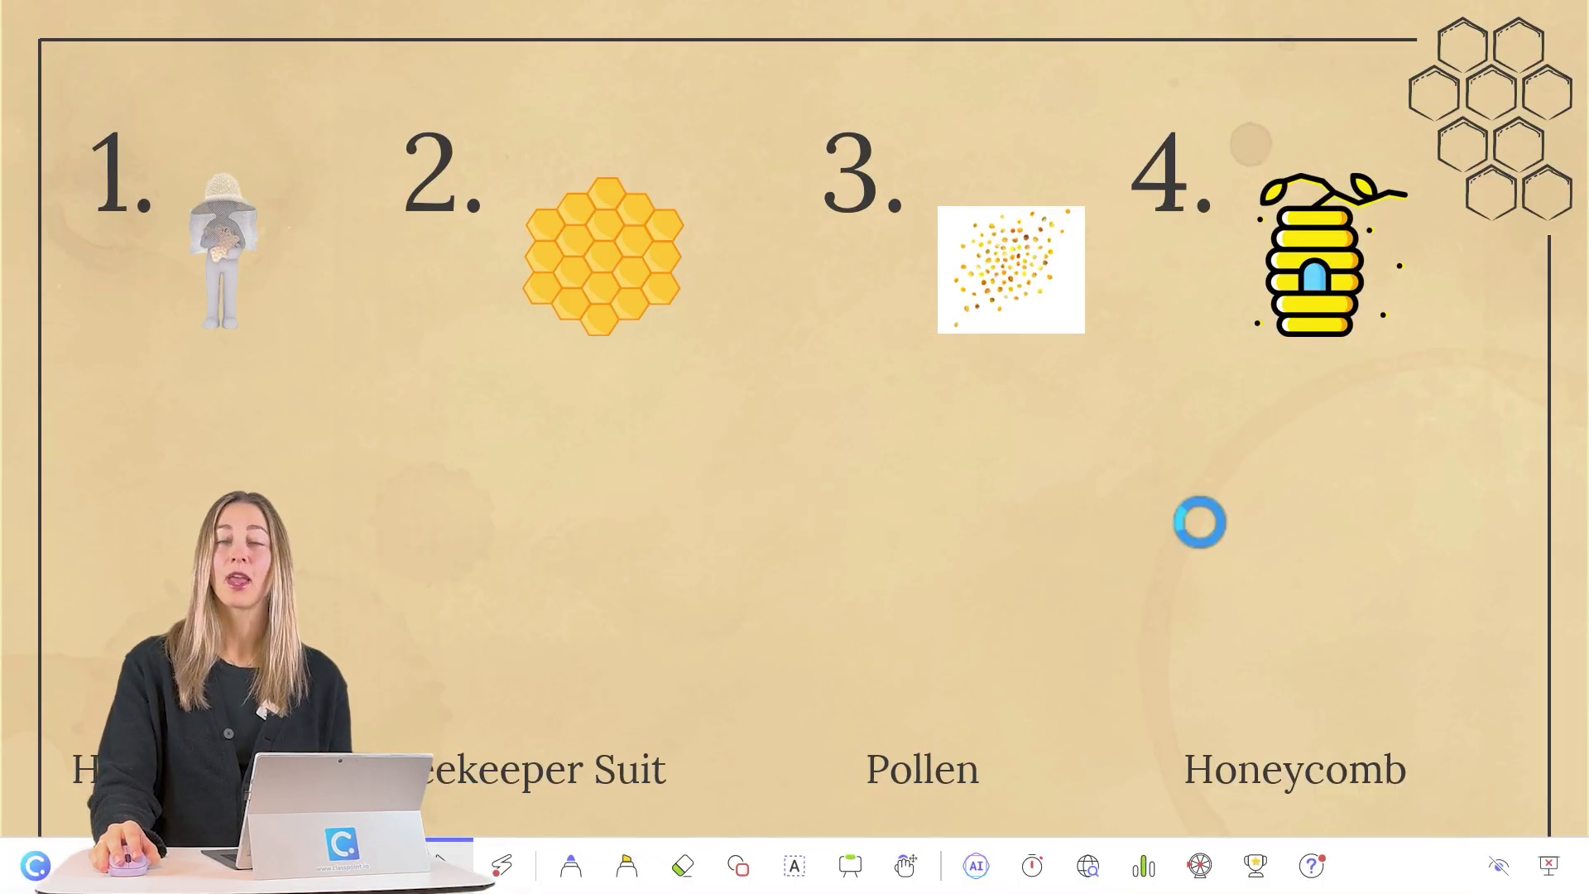
# Step: Check the class join details, then rerun the show windowed and snapped to the left half
pyautogui.click(1479, 51)
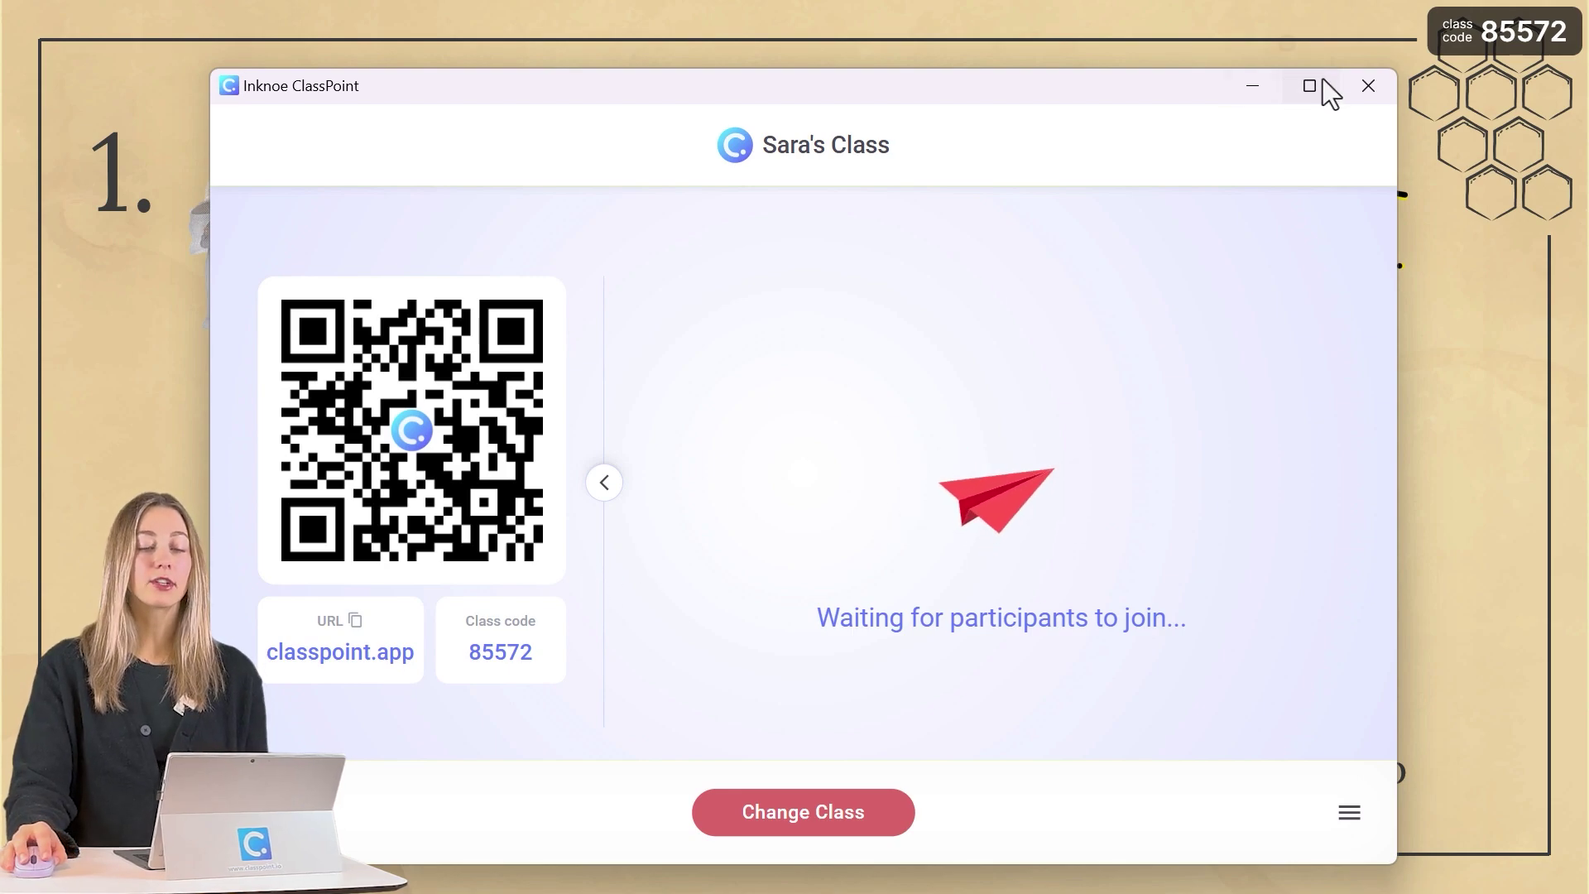
pyautogui.click(1368, 85)
pyautogui.click(1549, 865)
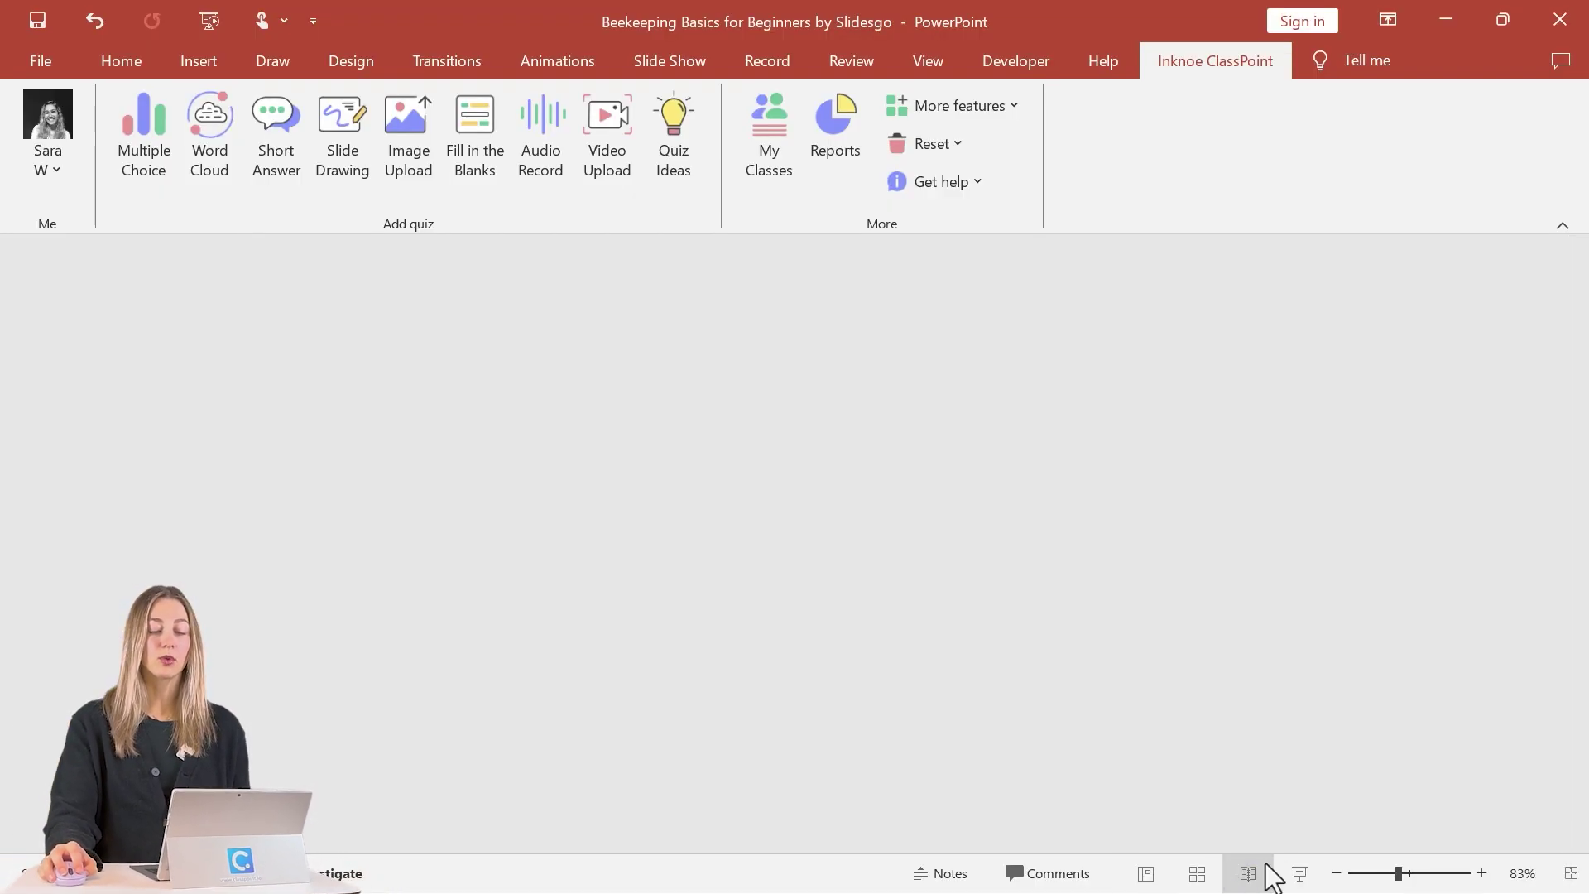
pyautogui.click(1267, 870)
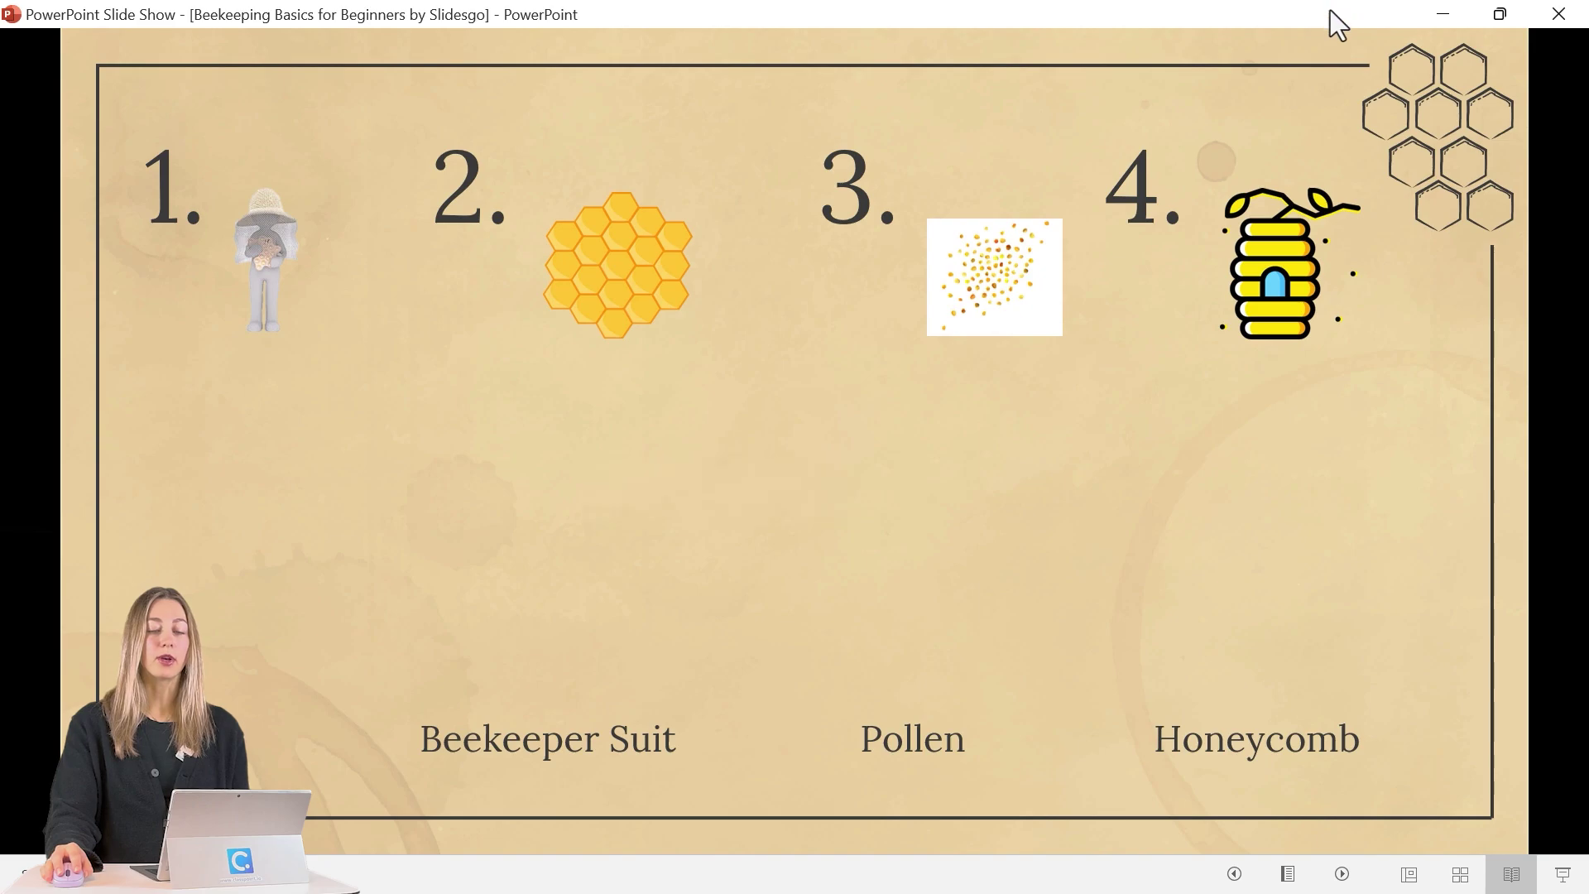
pyautogui.doubleClick(1334, 28)
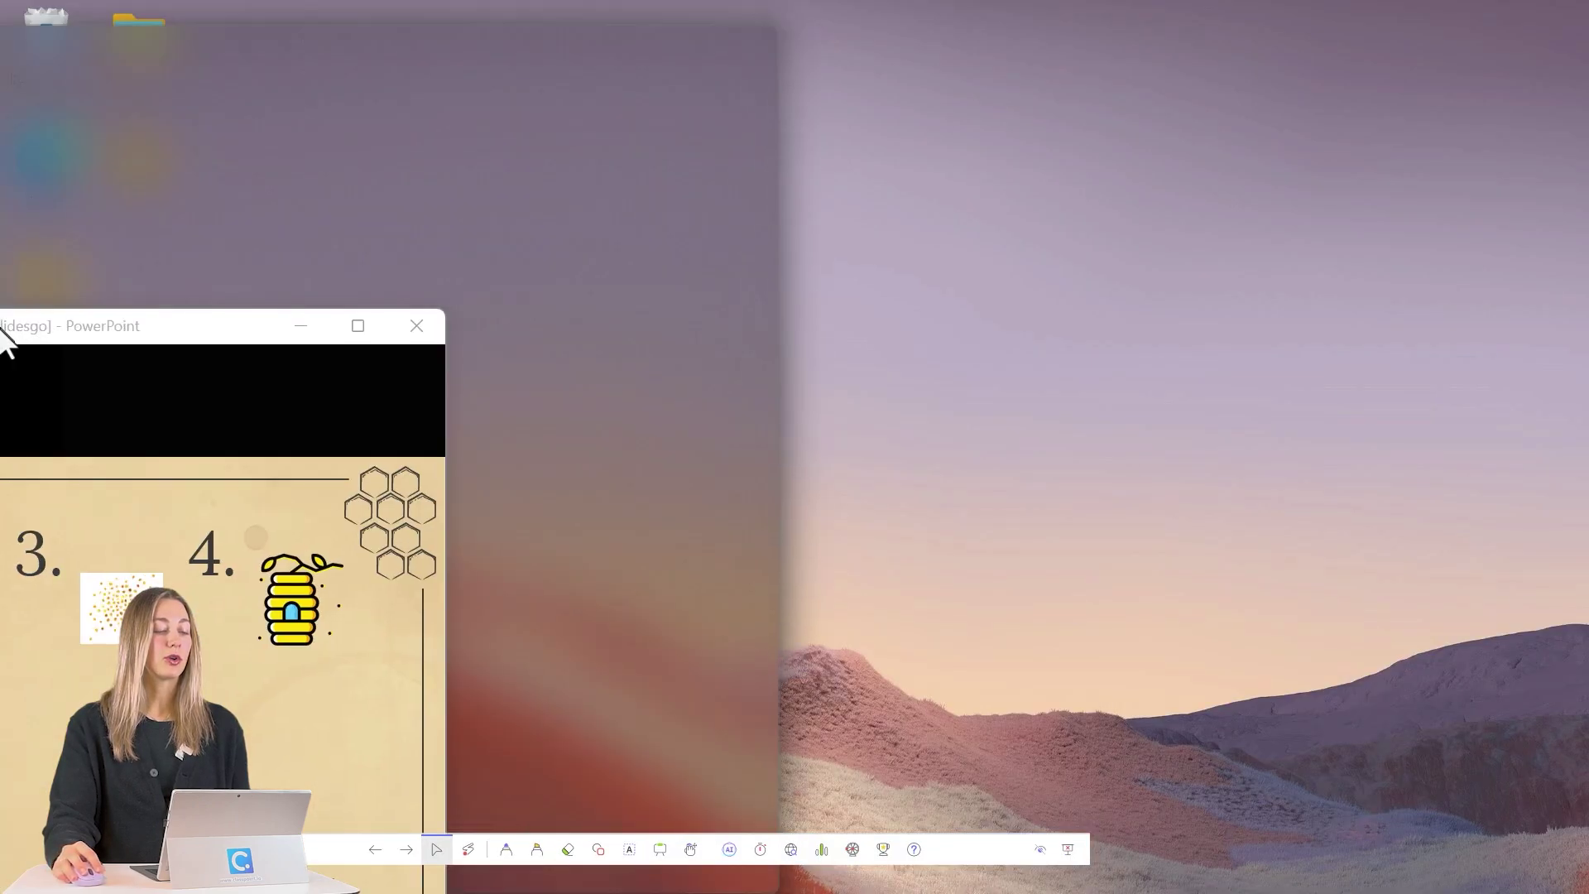
pyautogui.moveTo(5, 339); pyautogui.dragTo(4, 339)
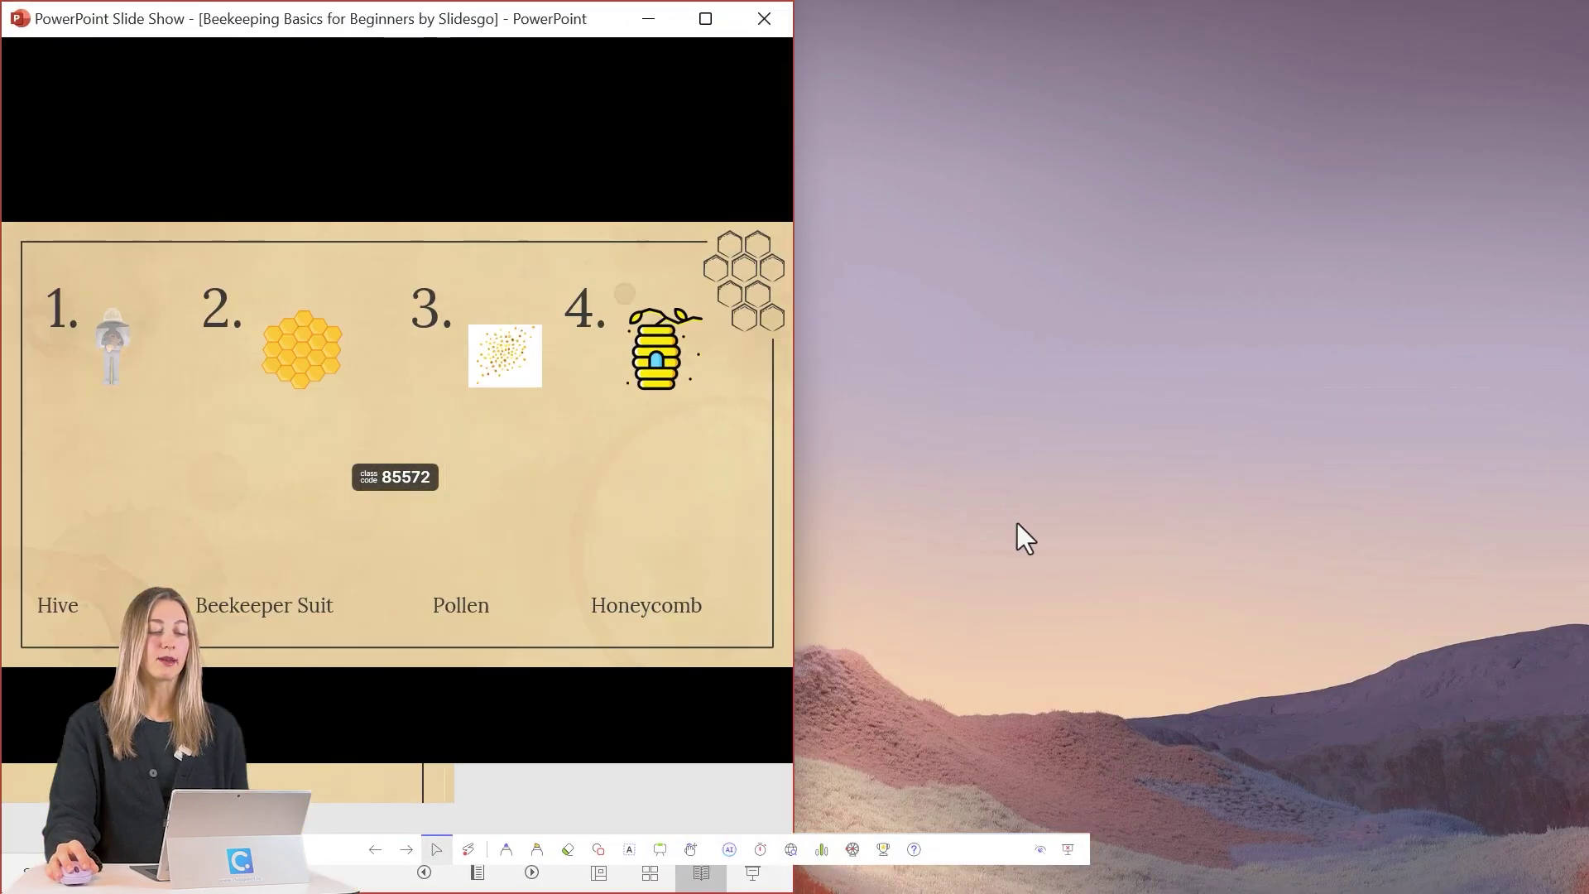
# Step: Open classpoint.app in Chrome on the right half and join with the class code and a student name
pyautogui.click(1016, 523)
pyautogui.click(1068, 77)
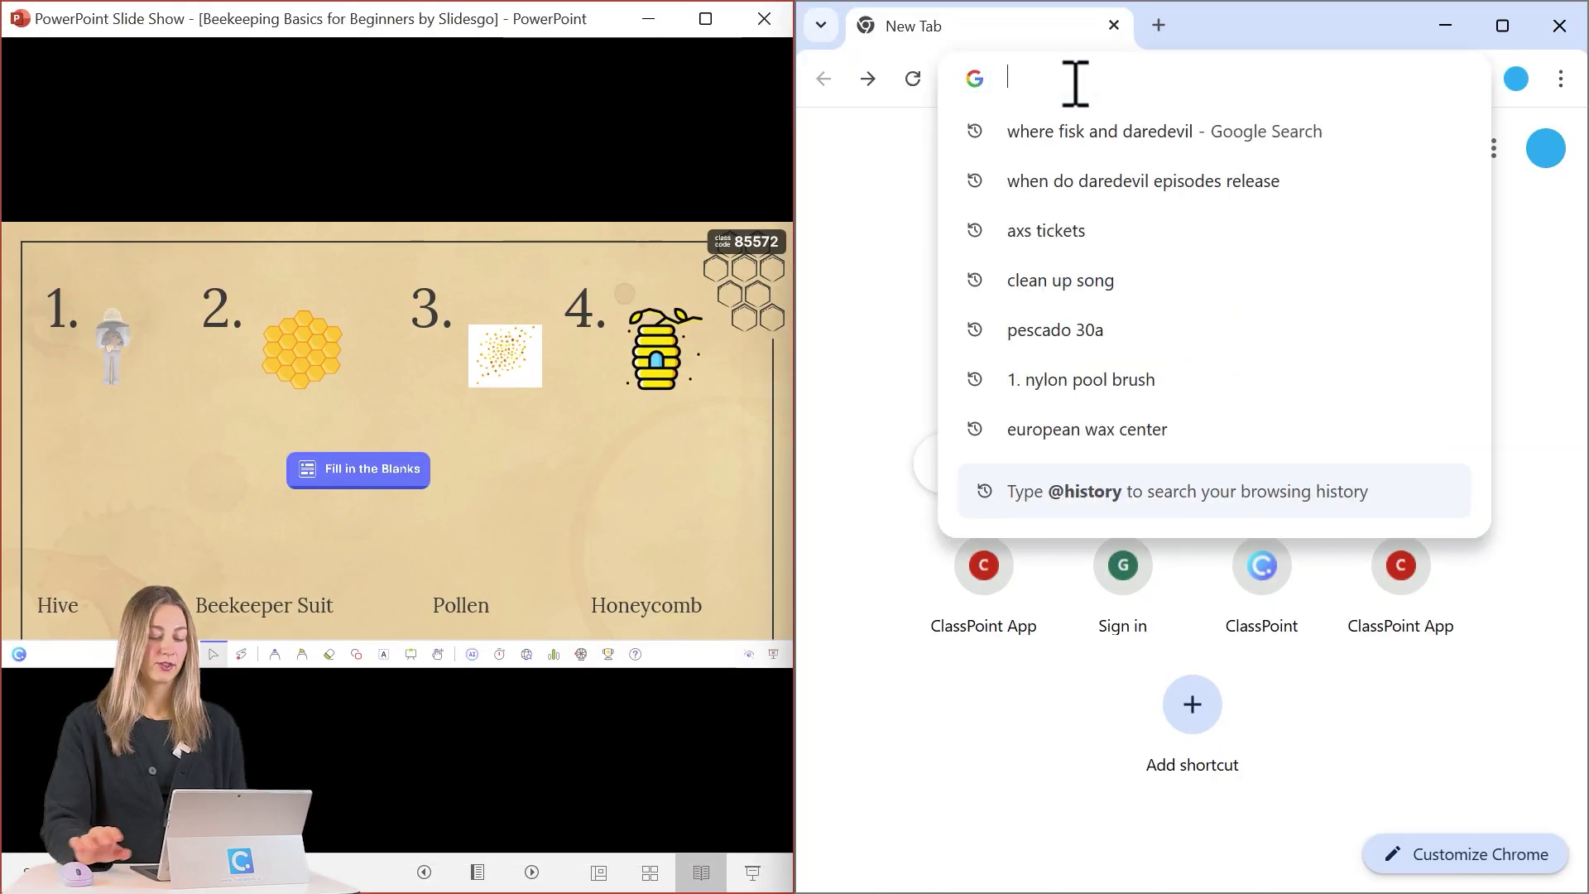
pyautogui.write('classpoint.app')
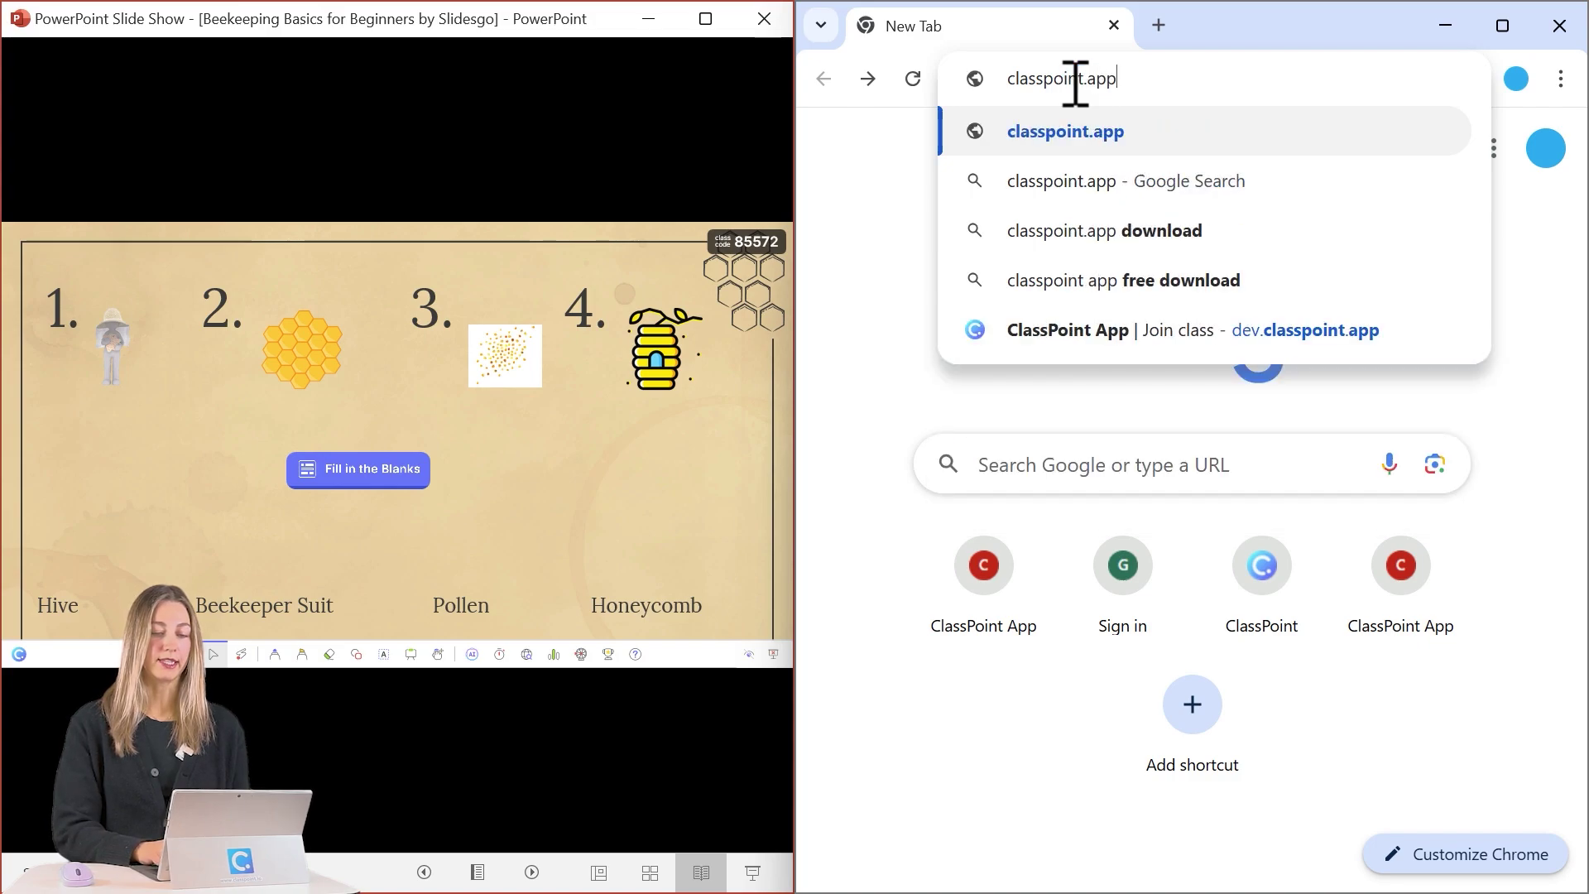
pyautogui.press('Return')
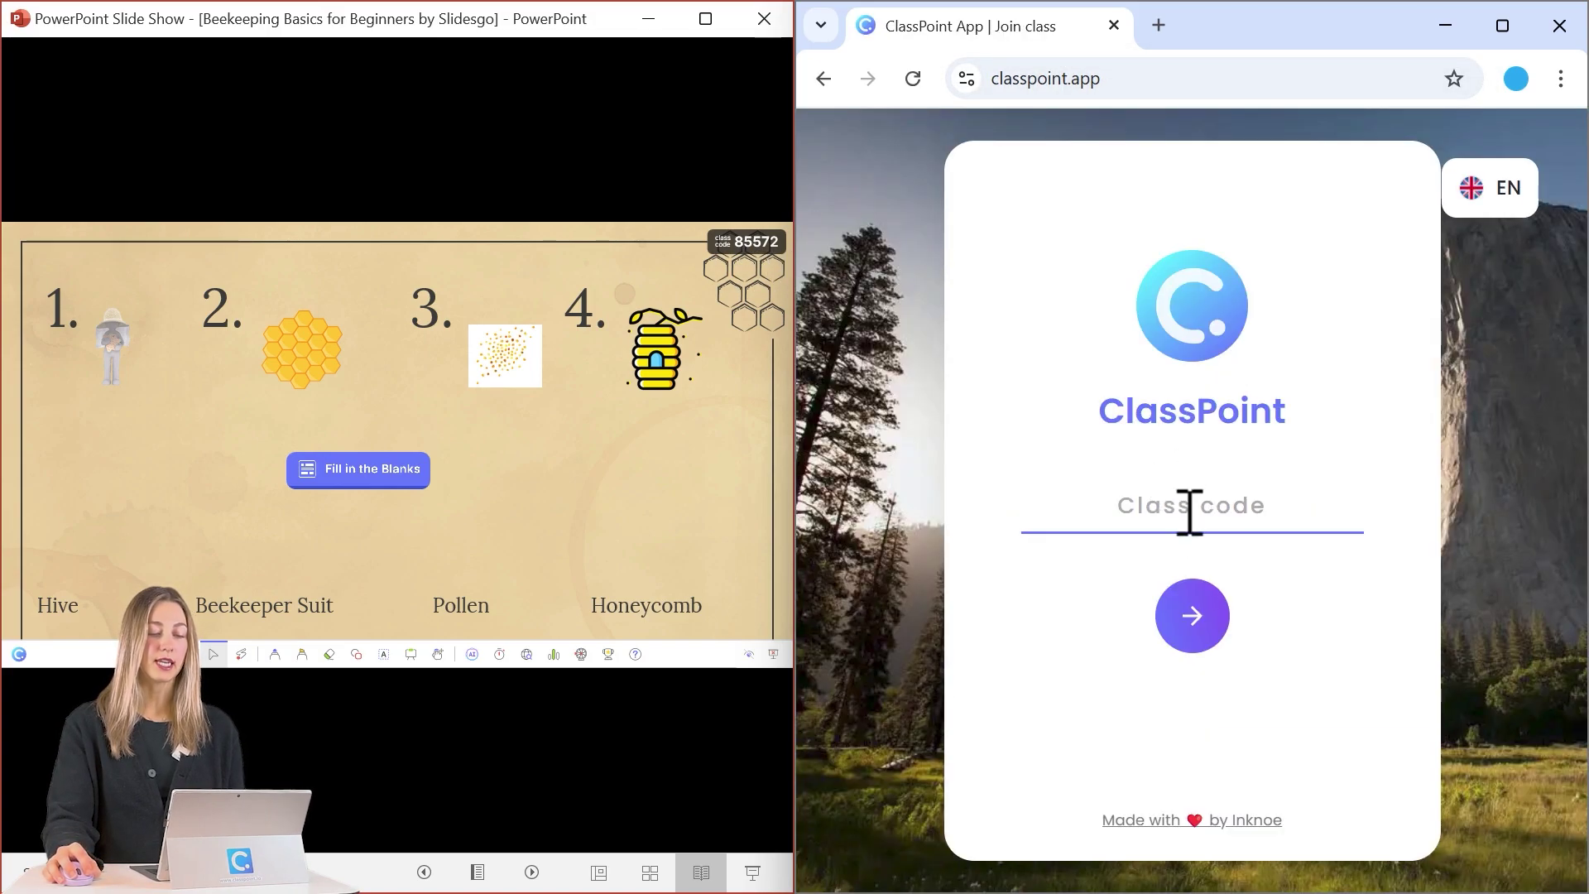
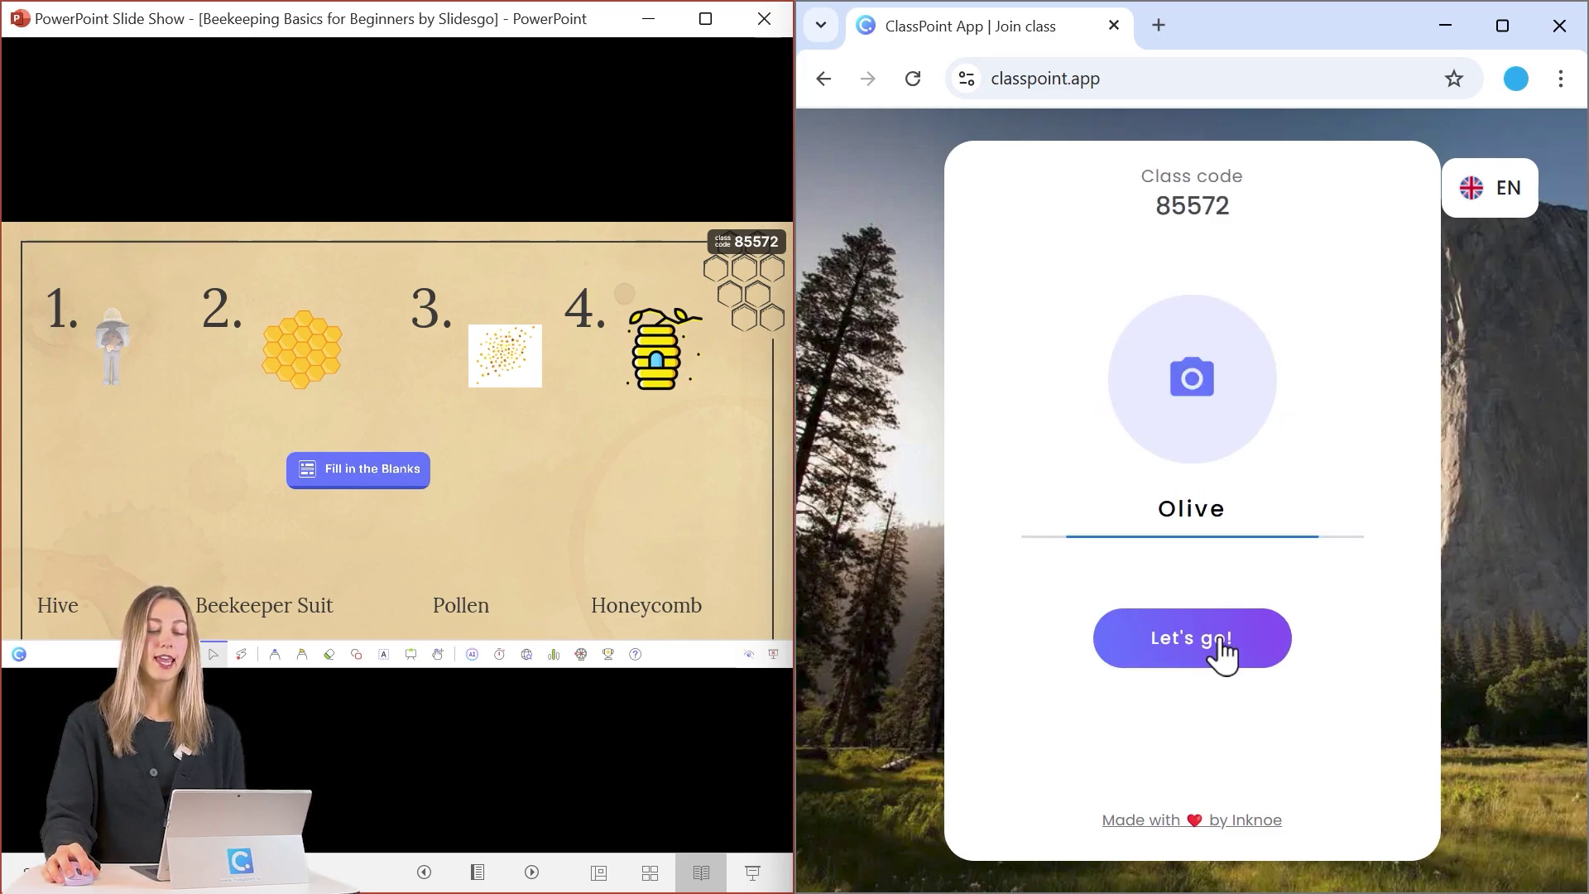
pyautogui.click(1223, 654)
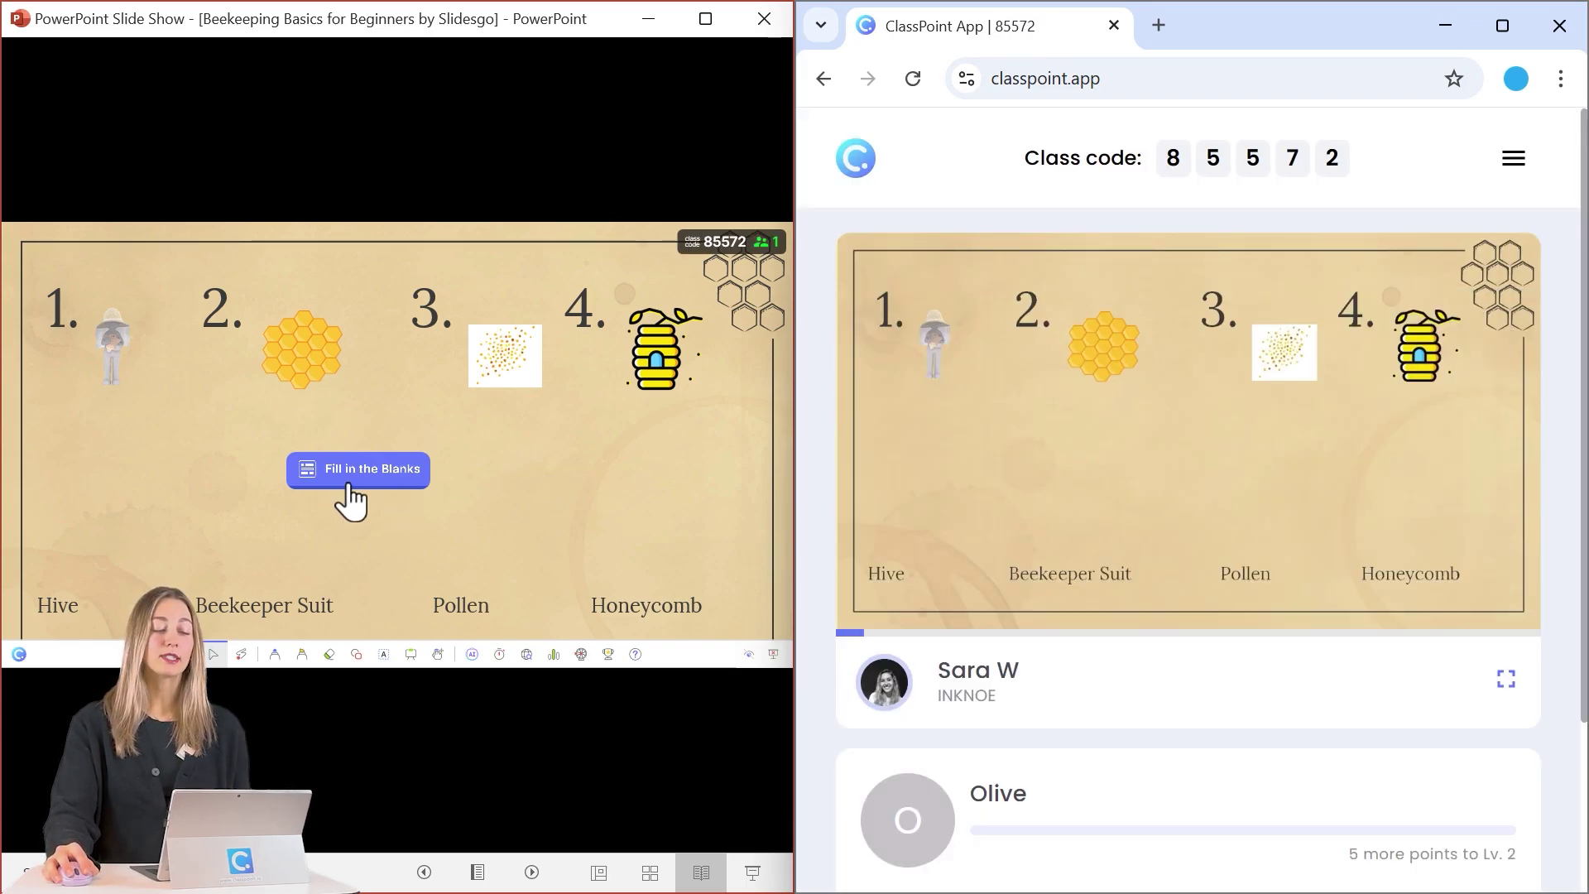
# Step: Launch the Fill in the Blanks activity from the presented slide
pyautogui.click(367, 479)
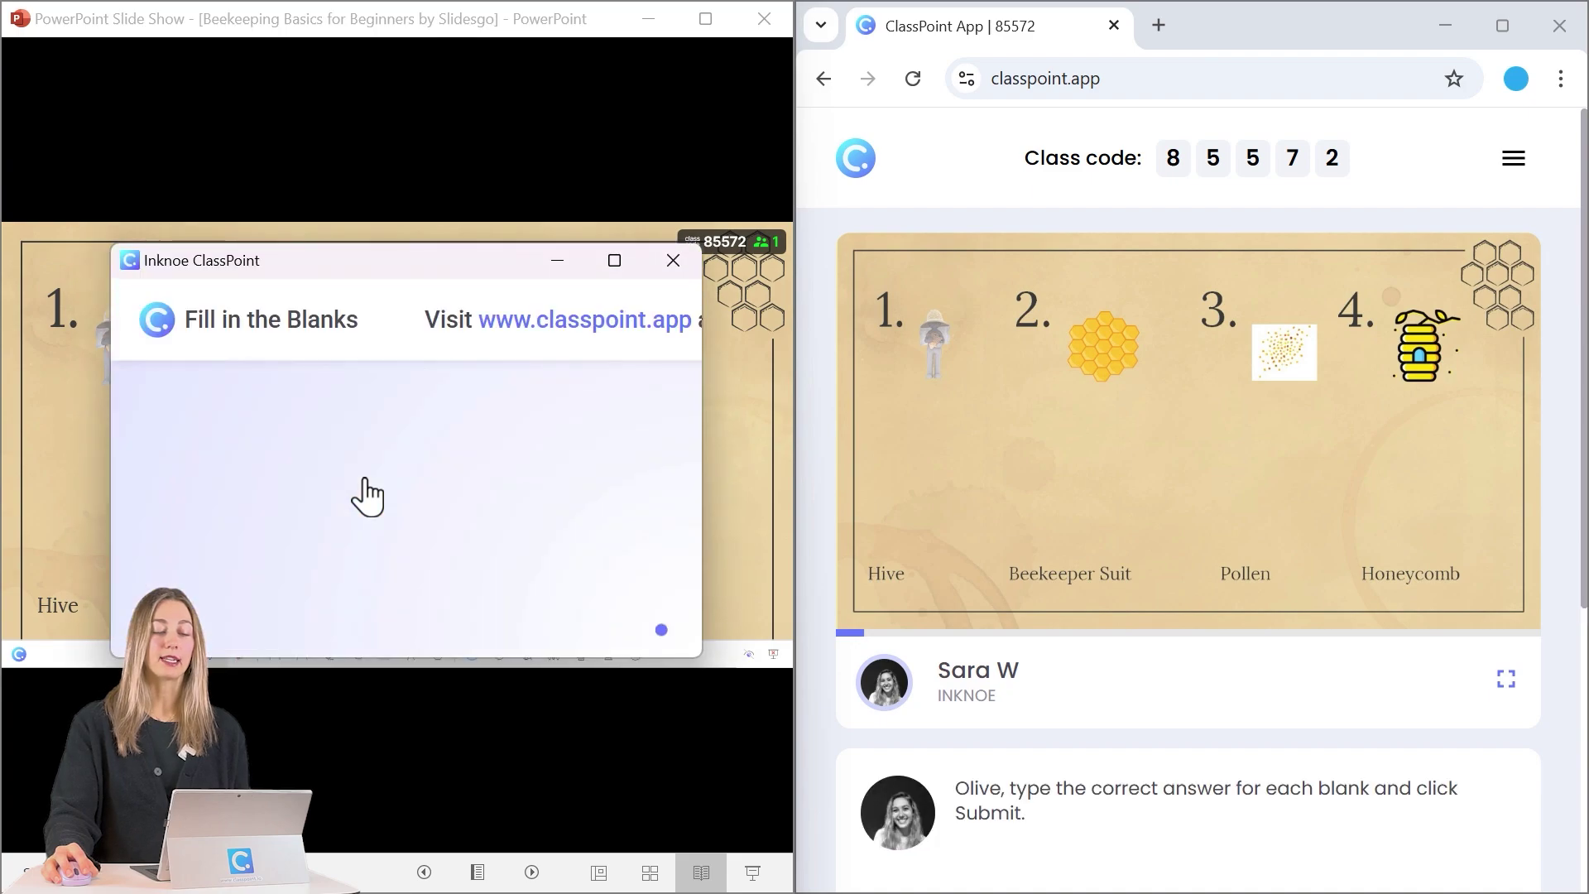
pyautogui.scroll(-5, 1233, 517)
pyautogui.scroll(5, 1147, 580)
pyautogui.scroll(-5, 1104, 434)
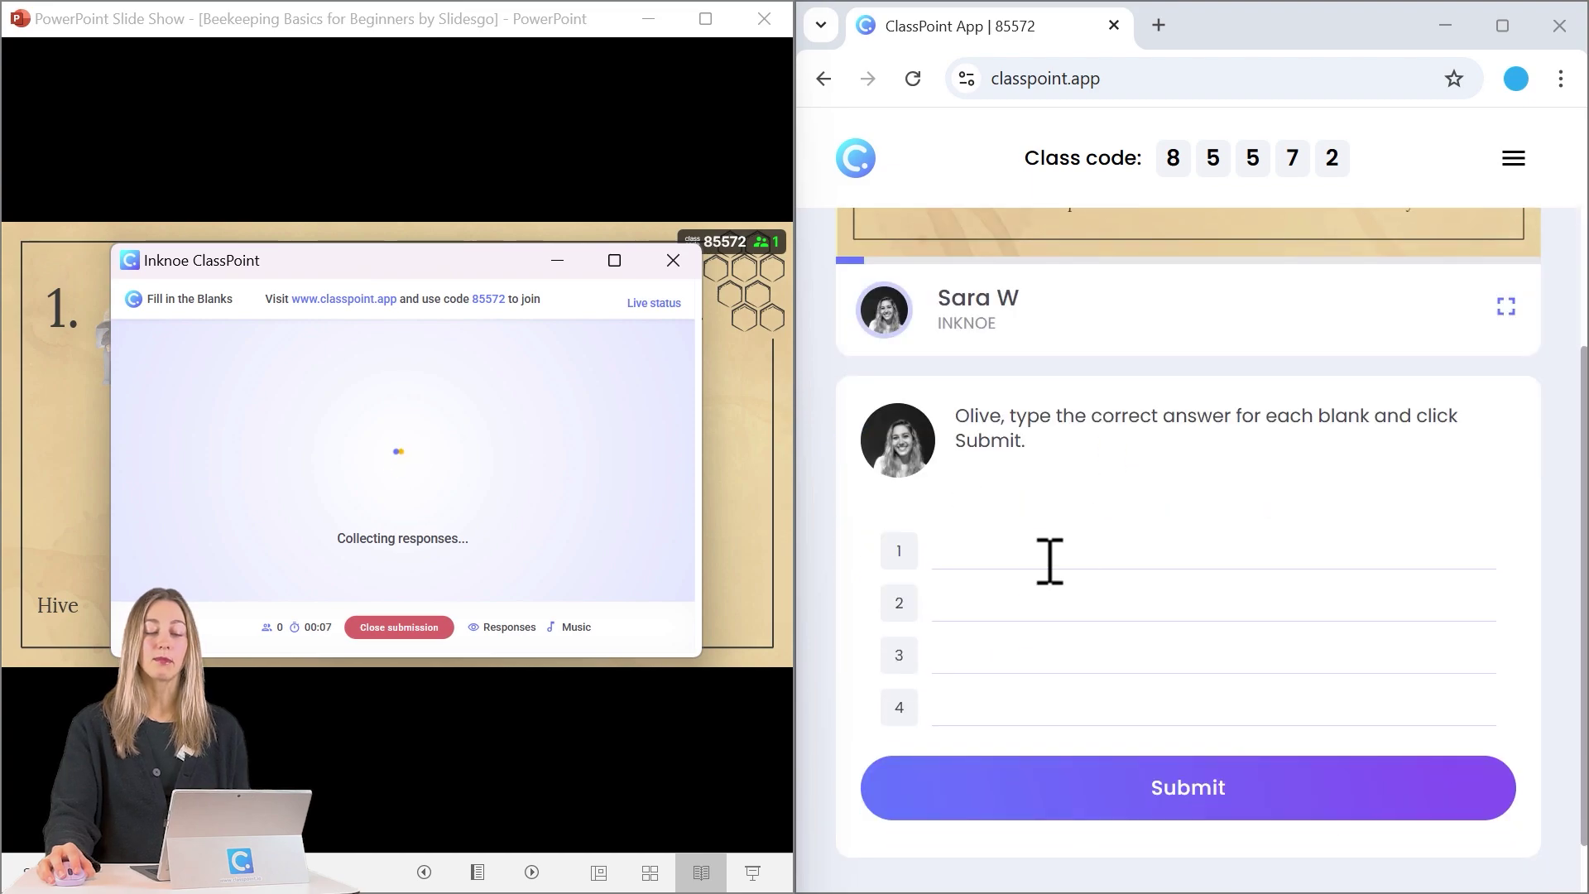
pyautogui.scroll(4, 1065, 554)
pyautogui.scroll(-2, 1068, 559)
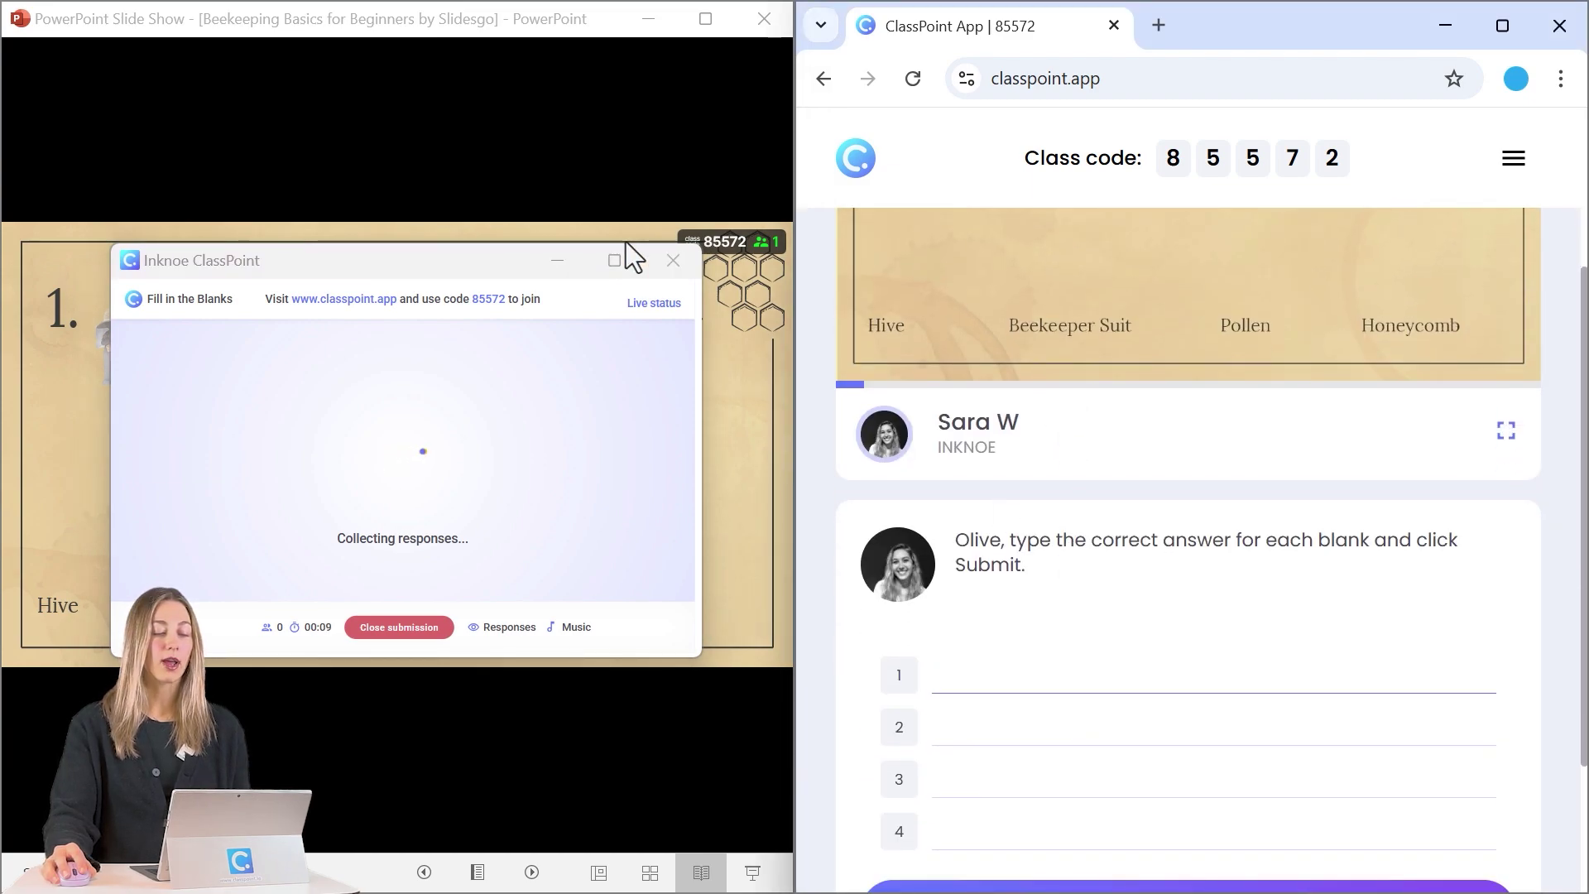
pyautogui.scroll(2, 978, 339)
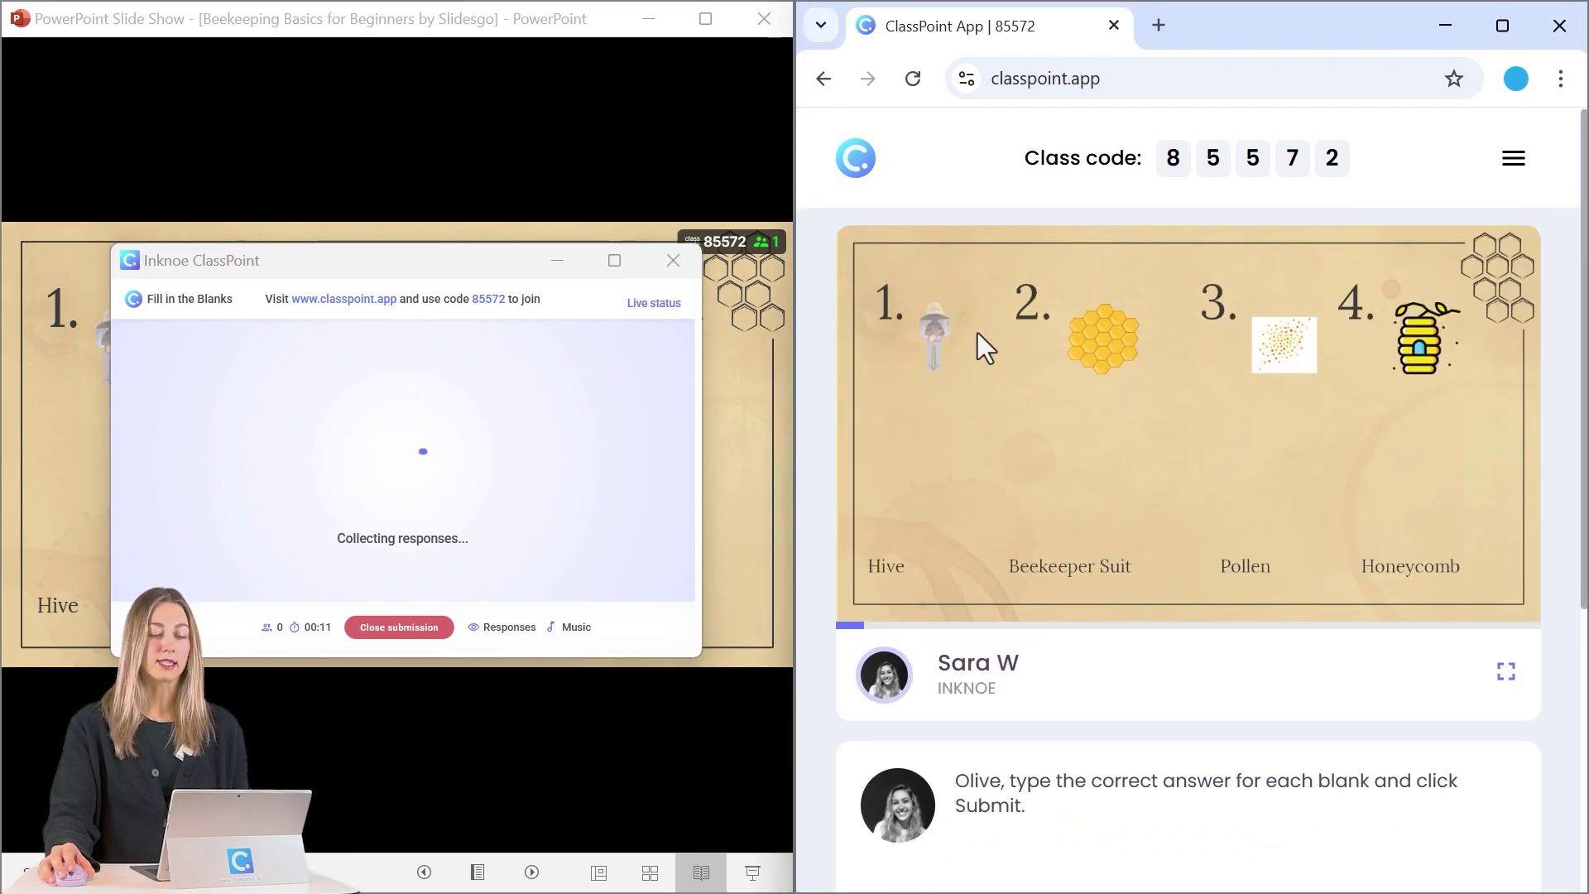
pyautogui.scroll(-5, 983, 344)
# Step: Enter beekeeper suit, honeycomb, hive and pollen on the student page and submit
pyautogui.write('beekeeper sui')
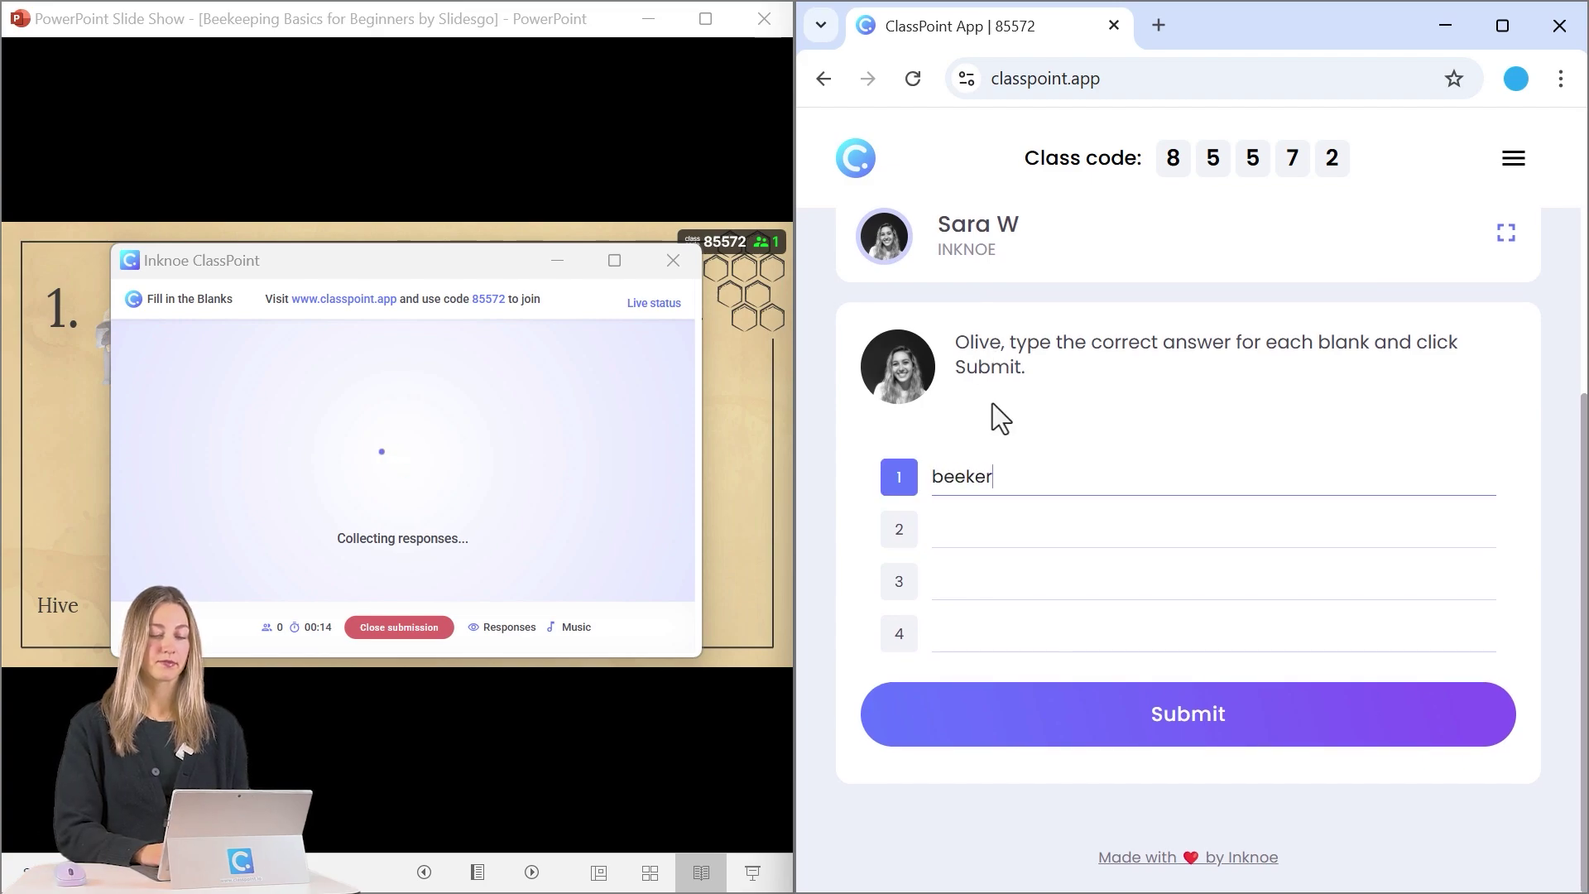
pyautogui.write('t')
pyautogui.press('Tab')
pyautogui.scroll(5, 1067, 412)
pyautogui.scroll(-5, 1068, 412)
pyautogui.write('honeycomb')
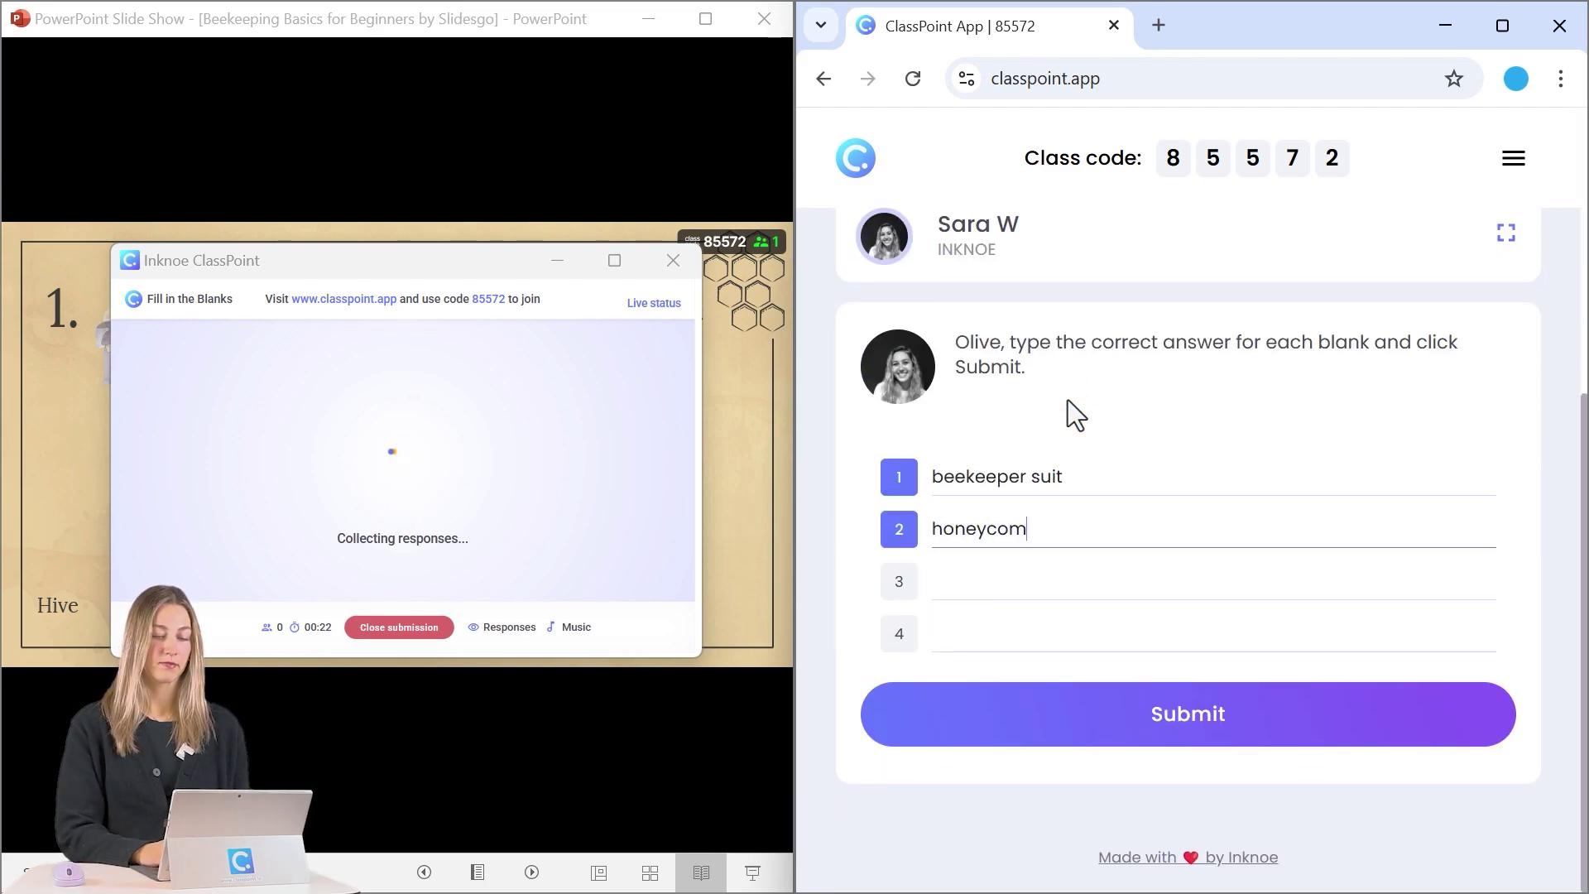
pyautogui.press('Tab')
pyautogui.scroll(5, 1068, 400)
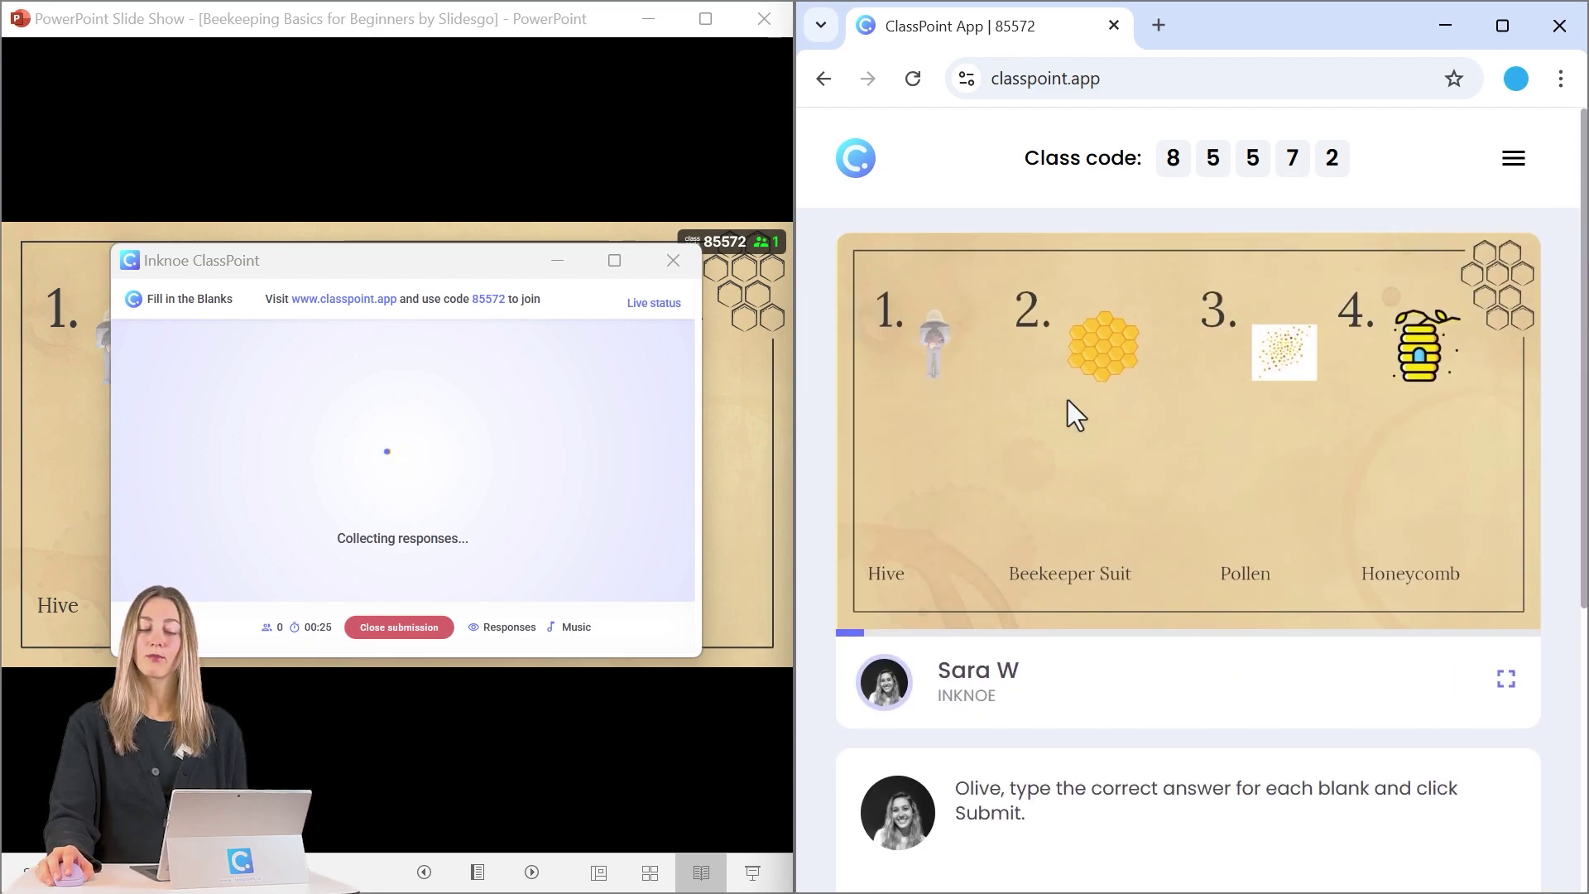
pyautogui.scroll(-5, 1068, 400)
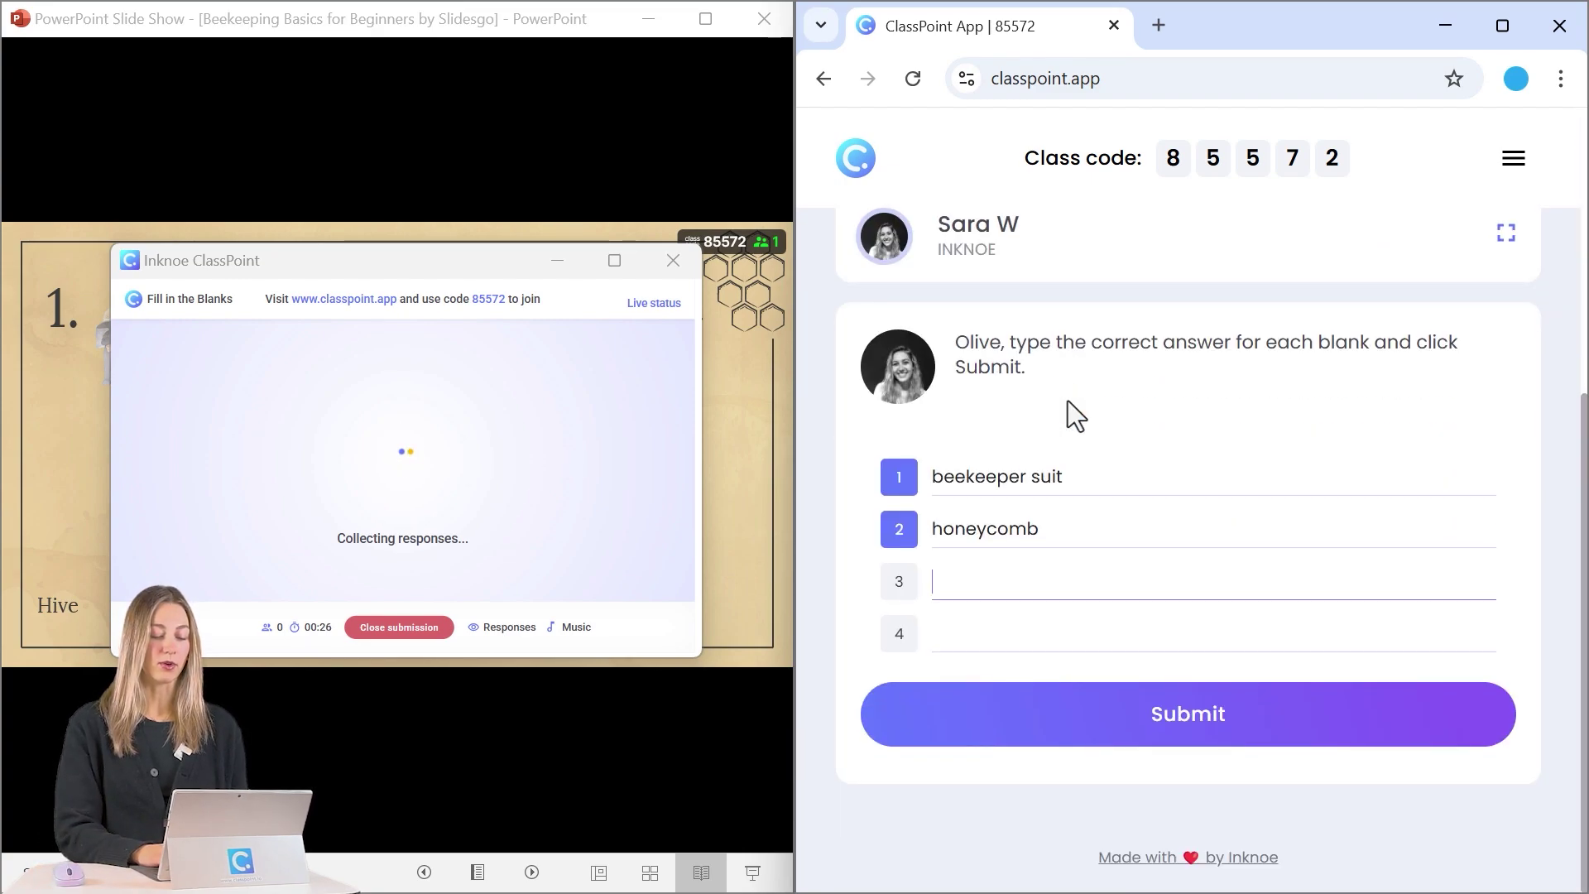
pyautogui.write('hive')
pyautogui.press('Tab')
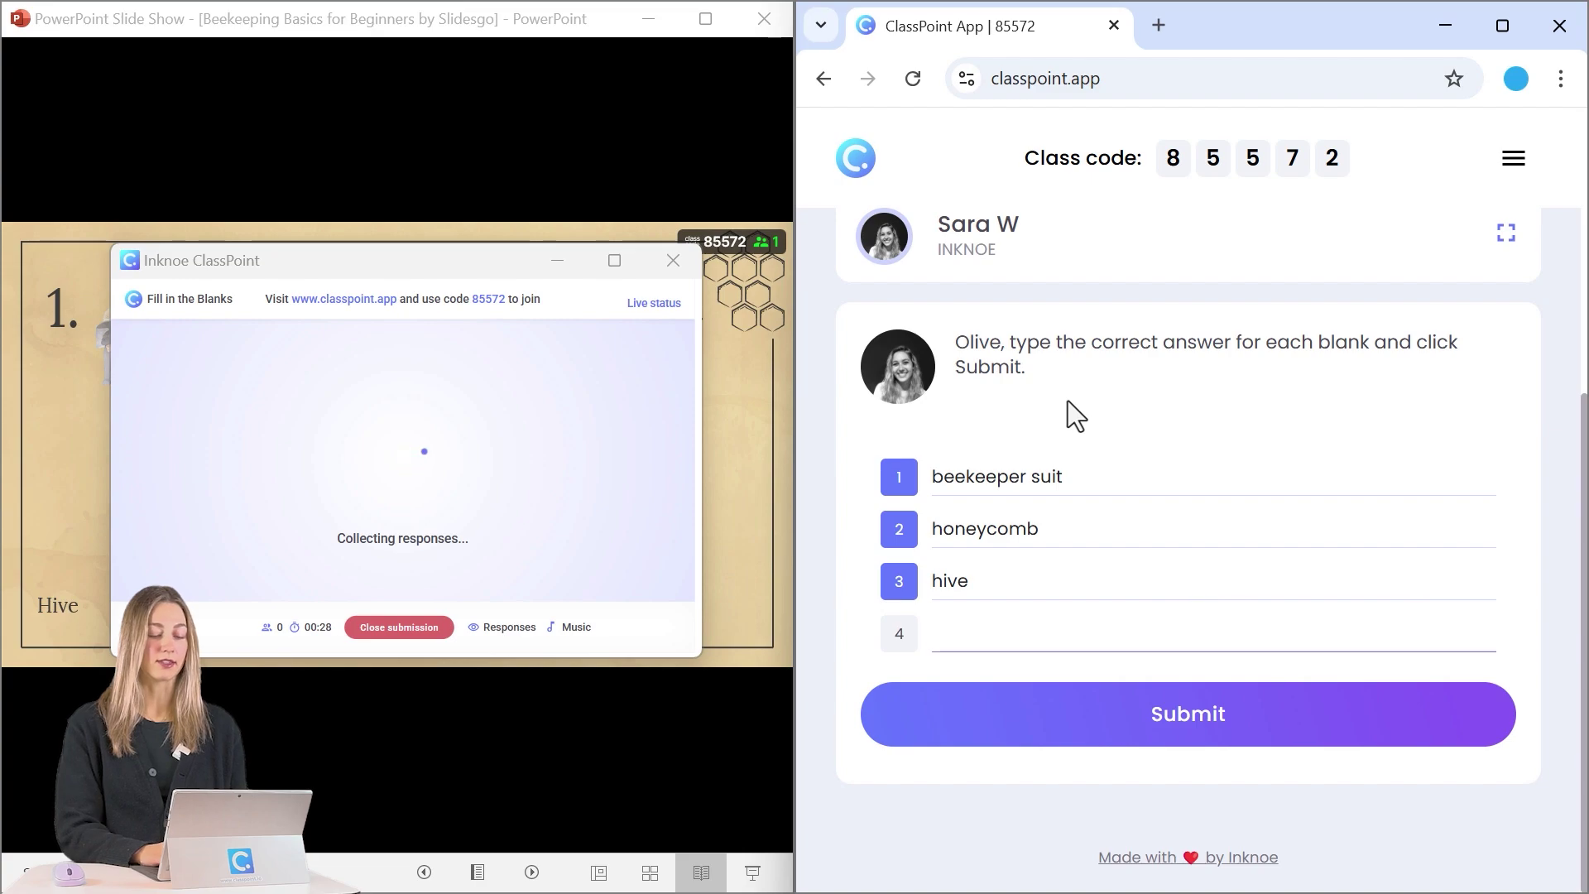
pyautogui.write('pollen')
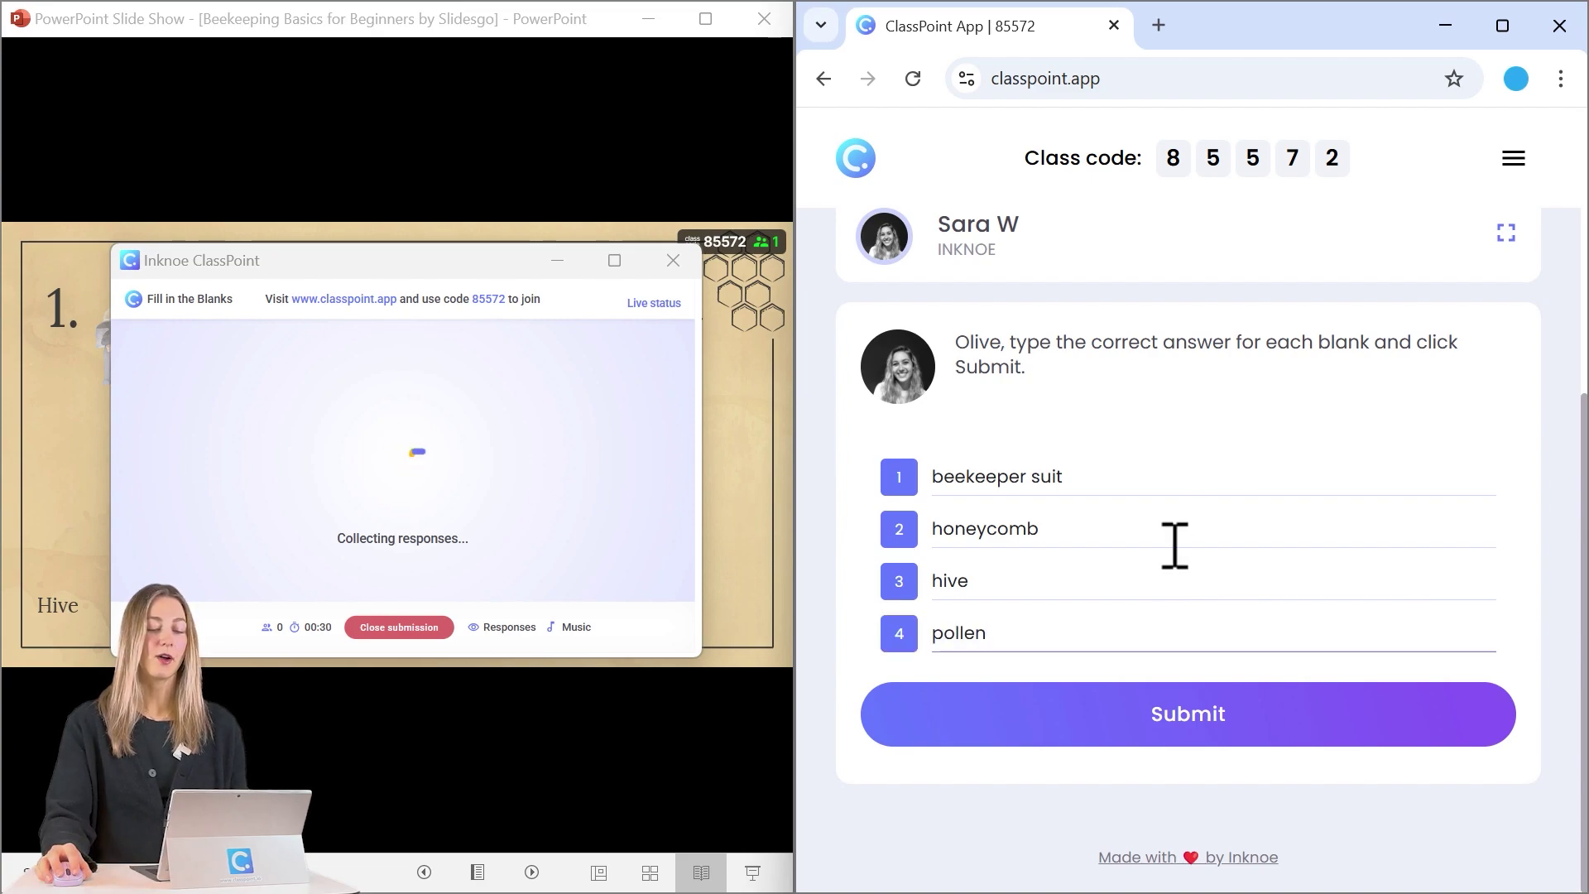
pyautogui.click(1206, 712)
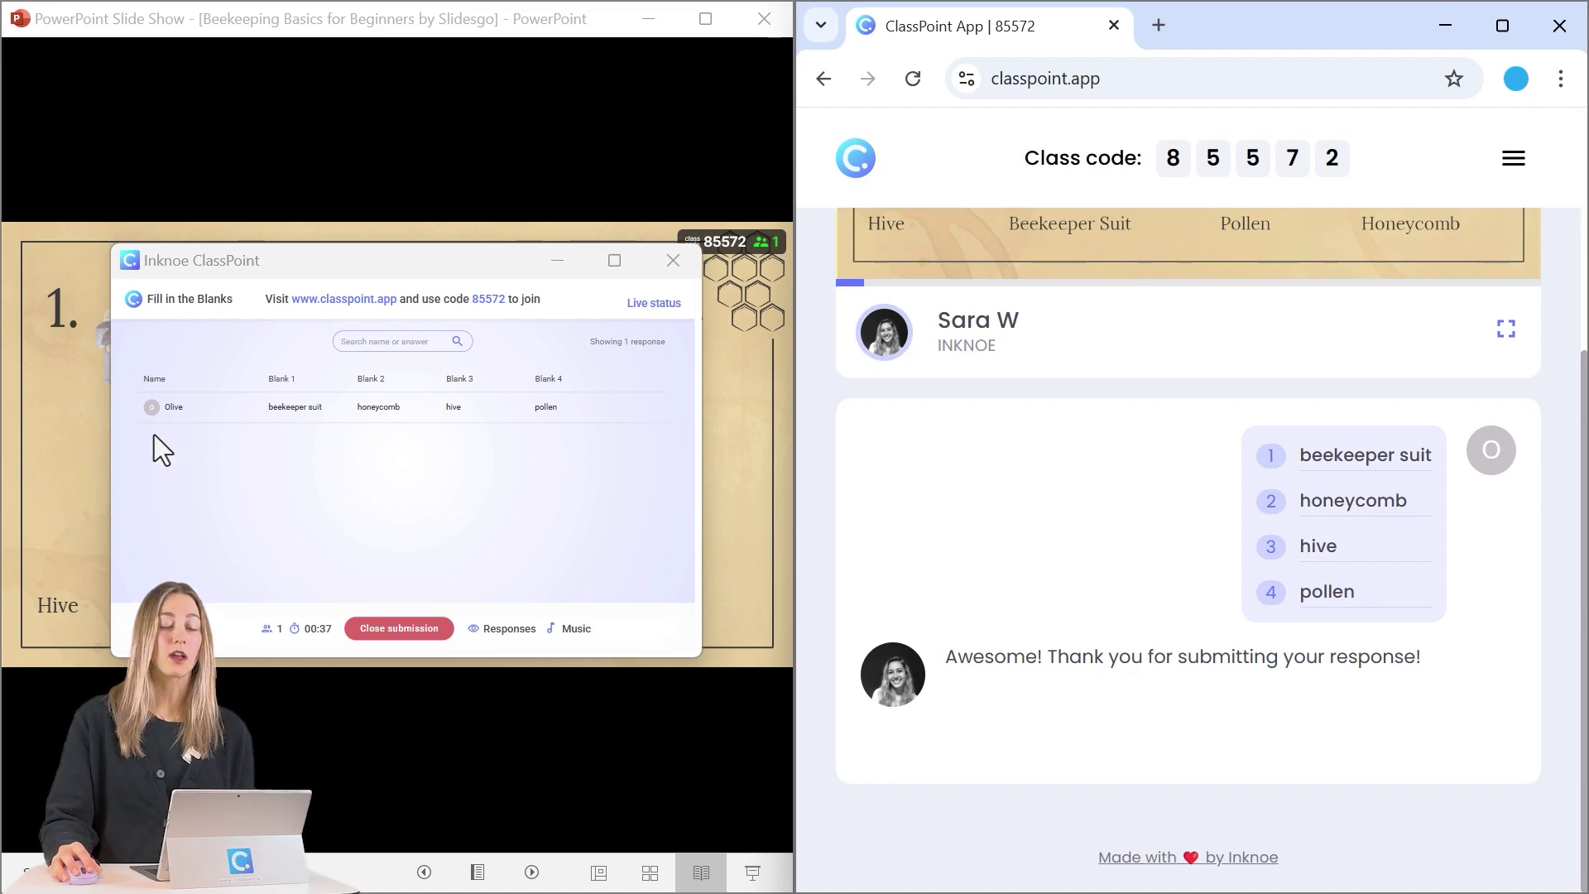
# Step: Enlarge the responses window, close submissions, and reveal correct answers with correct rates
pyautogui.click(706, 19)
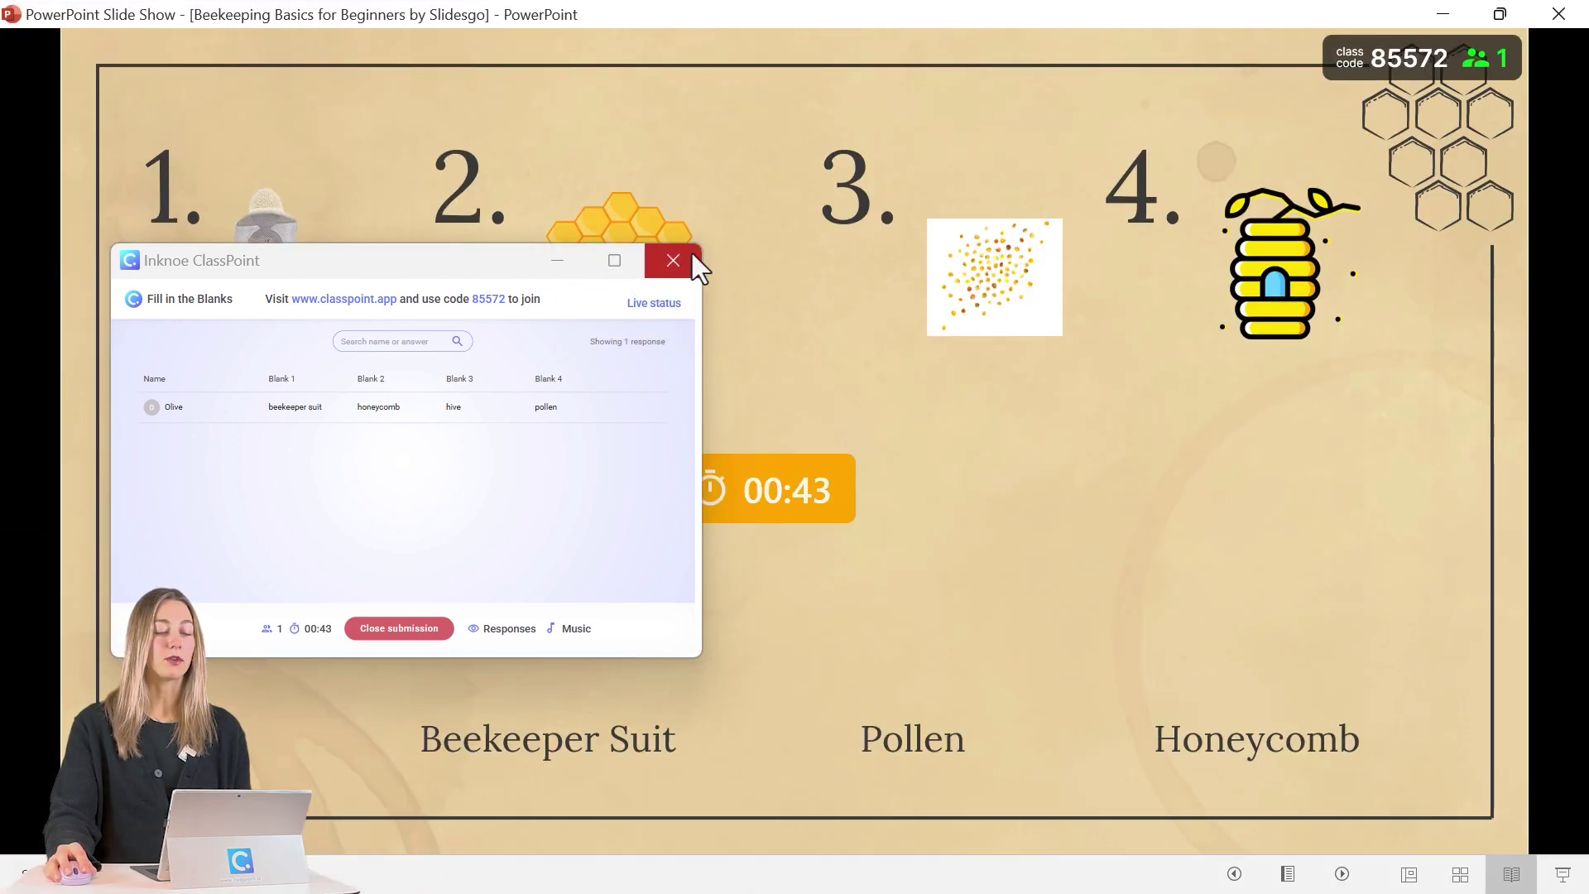
pyautogui.moveTo(710, 245); pyautogui.dragTo(1301, 85)
pyautogui.moveTo(1060, 103); pyautogui.dragTo(1149, 70)
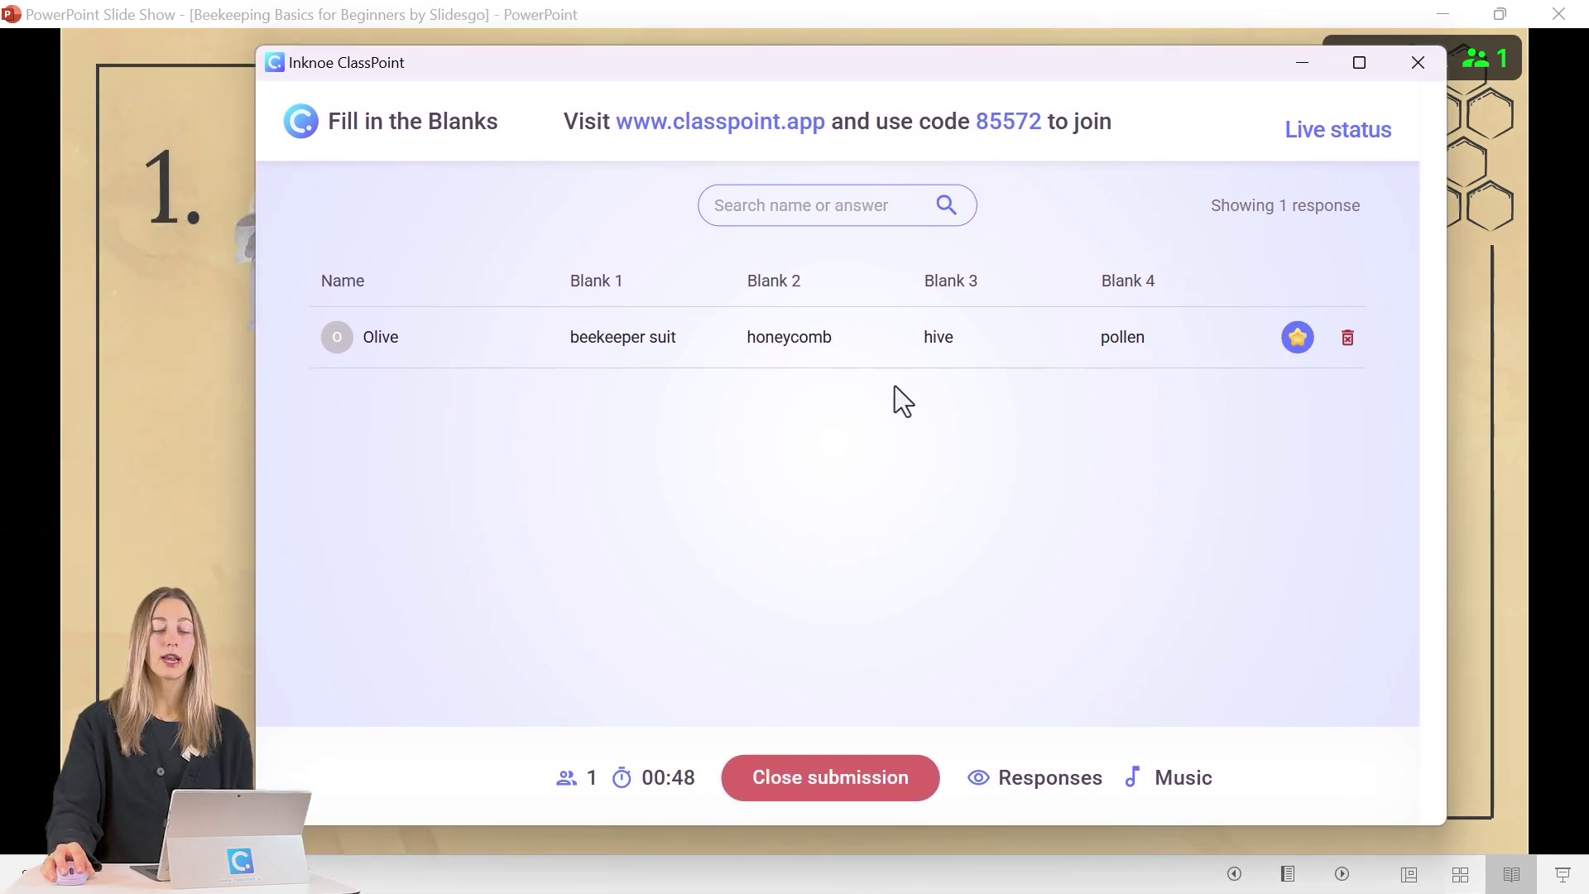
pyautogui.click(862, 793)
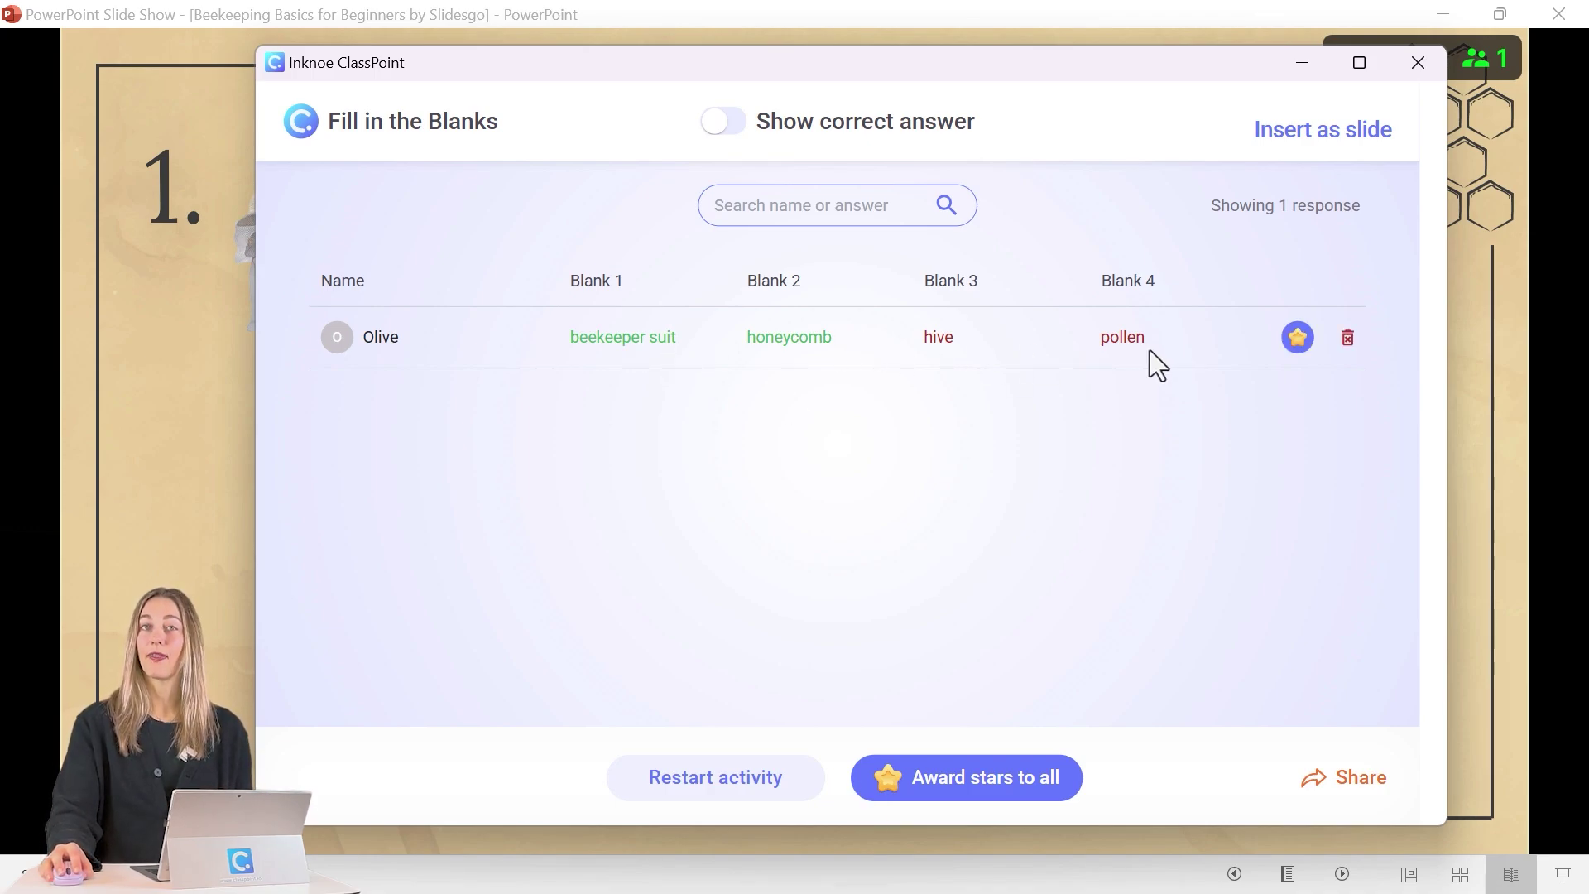
pyautogui.click(755, 129)
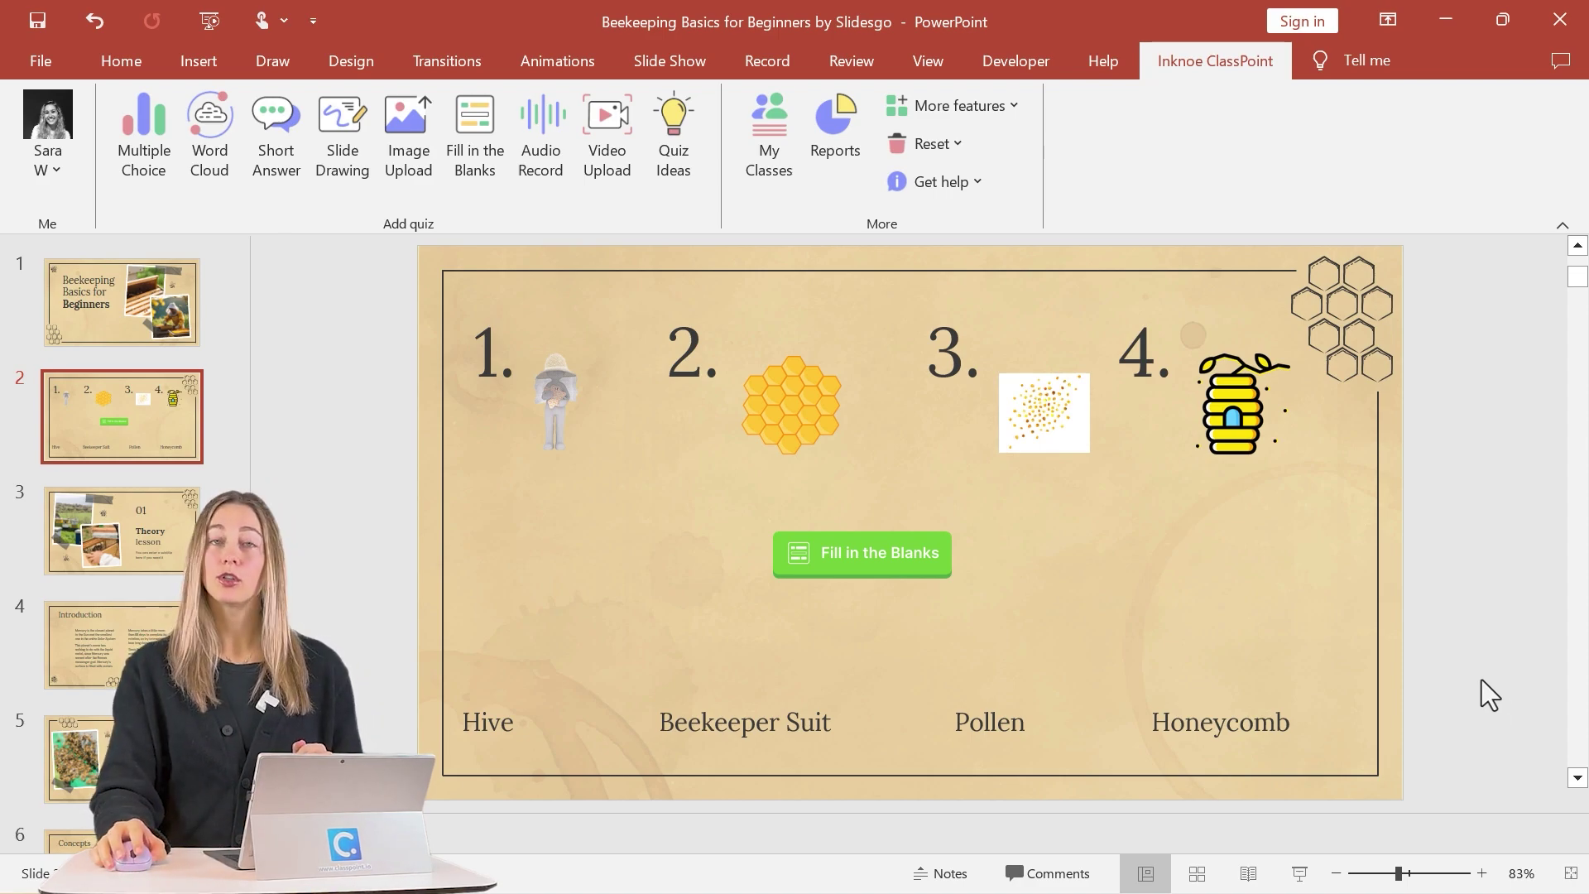
# Step: Delete the Fill in the Blanks button from slide 2, leaving the pictures and labels
pyautogui.click(907, 559)
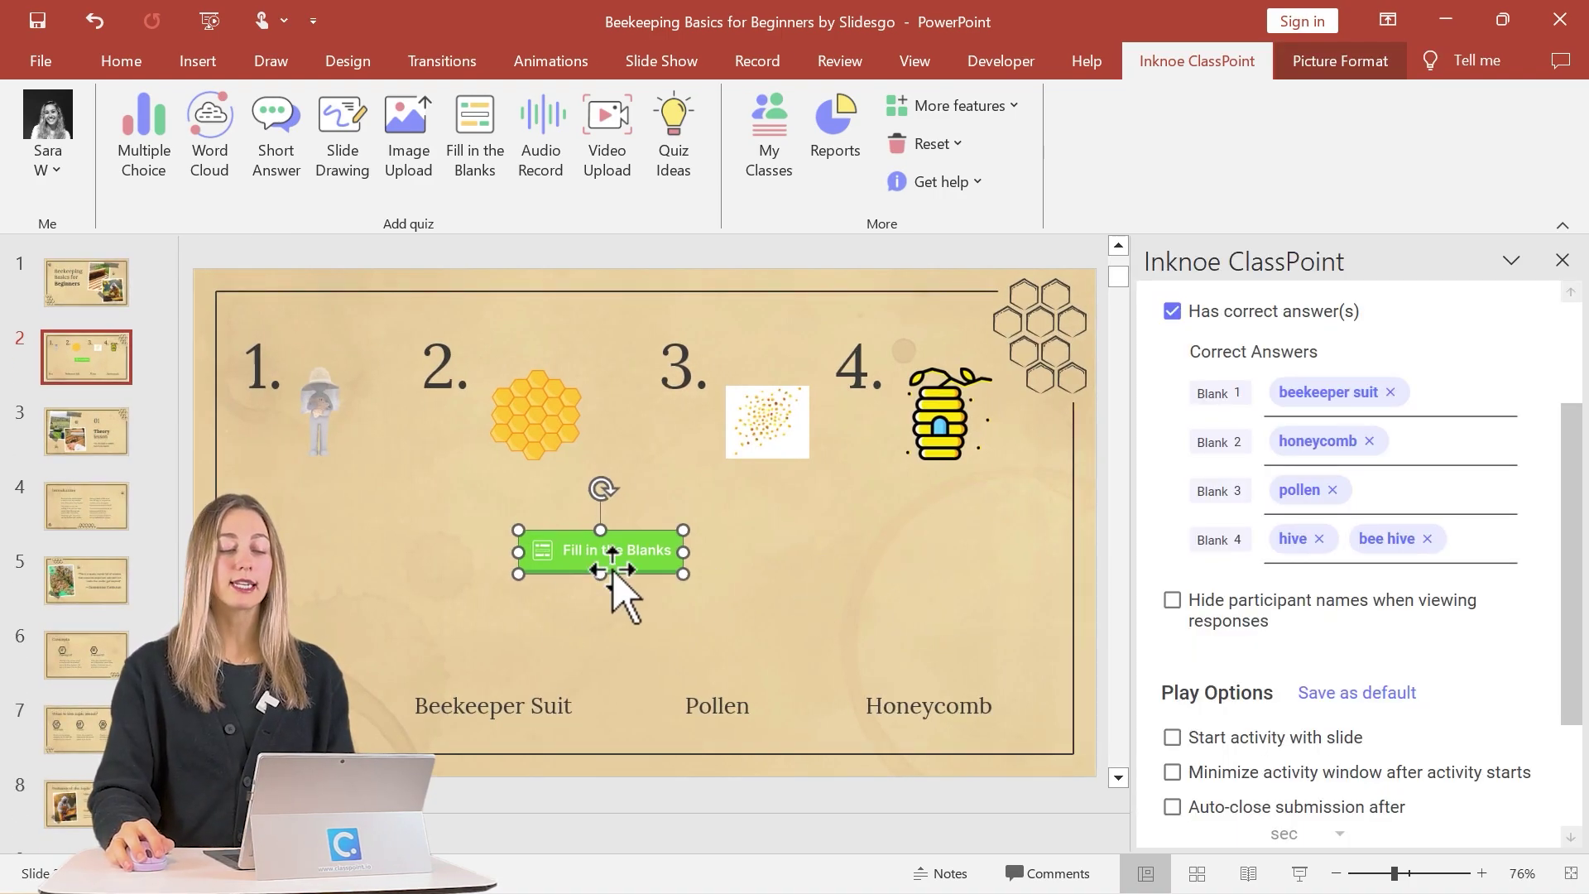
pyautogui.scroll(-3, 1299, 514)
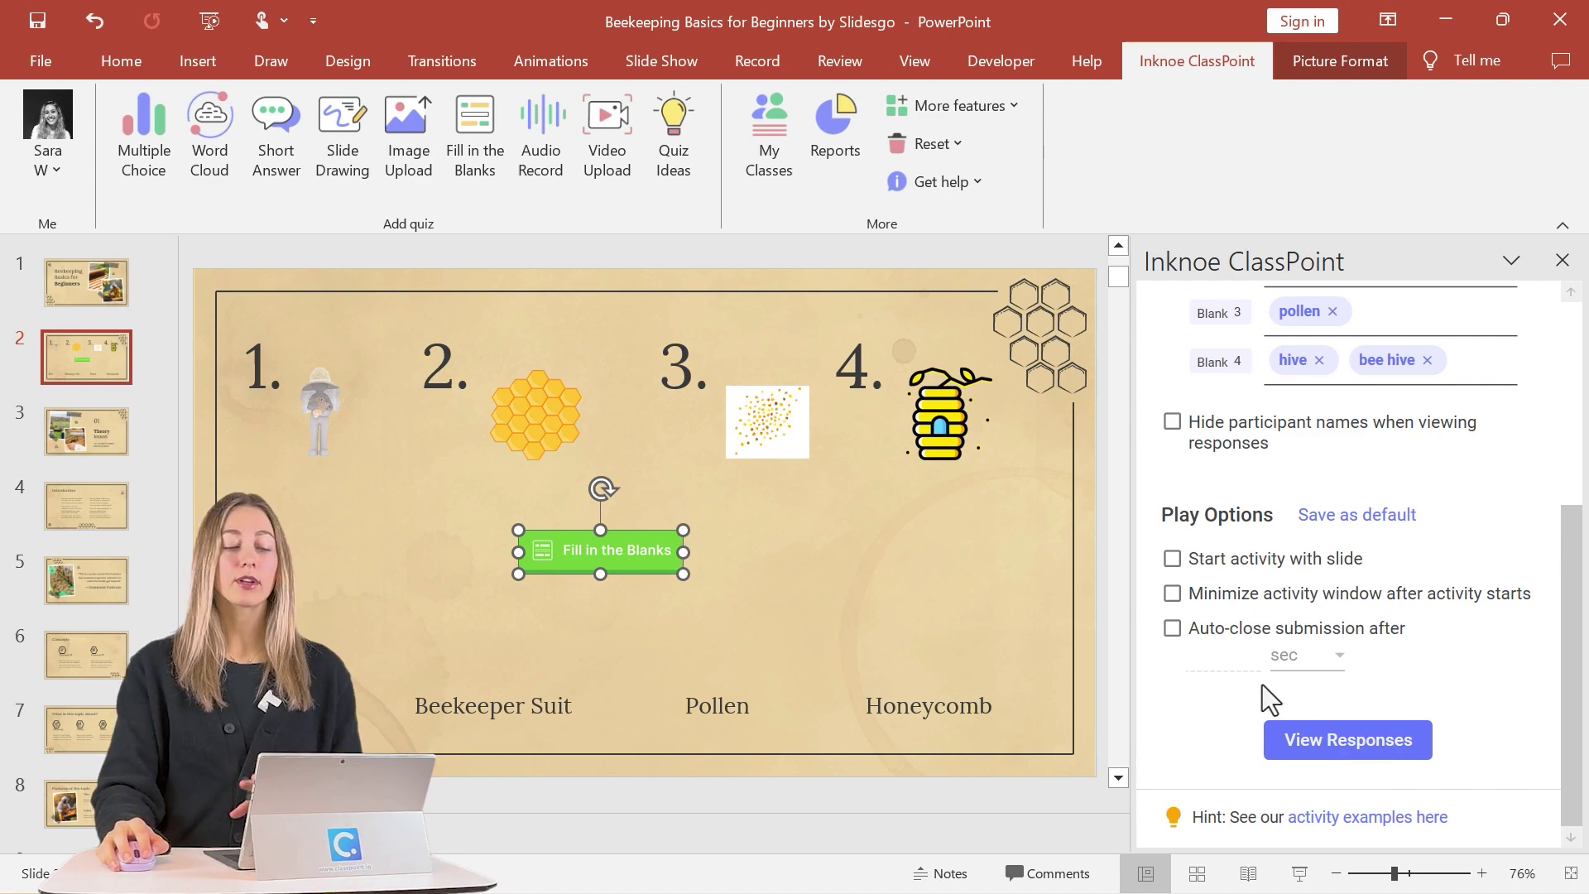
pyautogui.press('Delete')
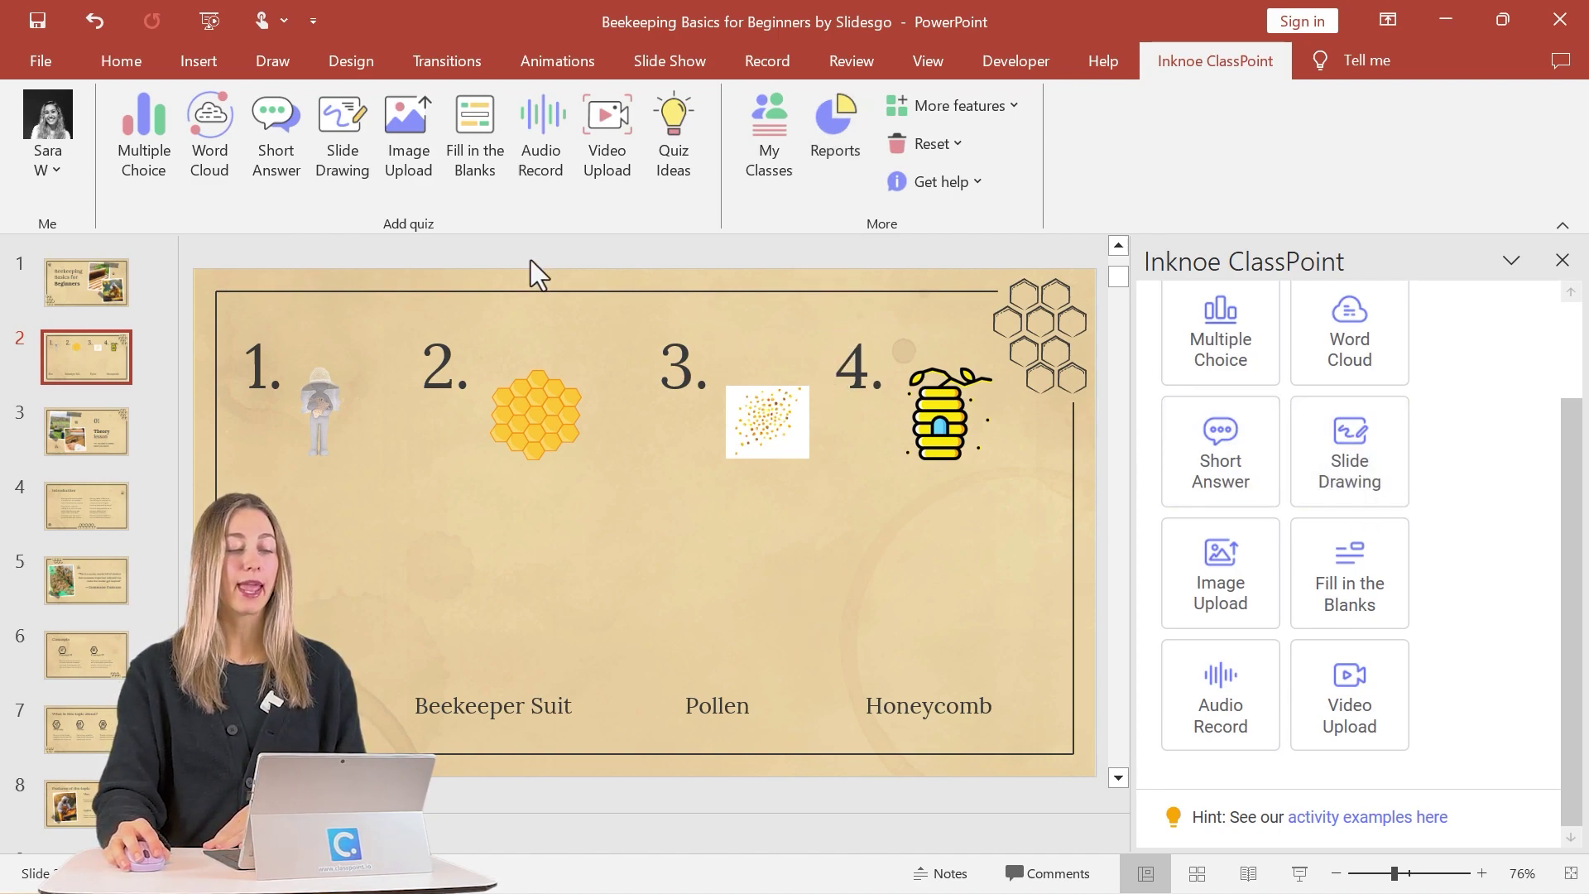
# Step: Insert a ClassPoint Slide Drawing button, move it to the slide centre, and switch to Reading View
pyautogui.click(1351, 469)
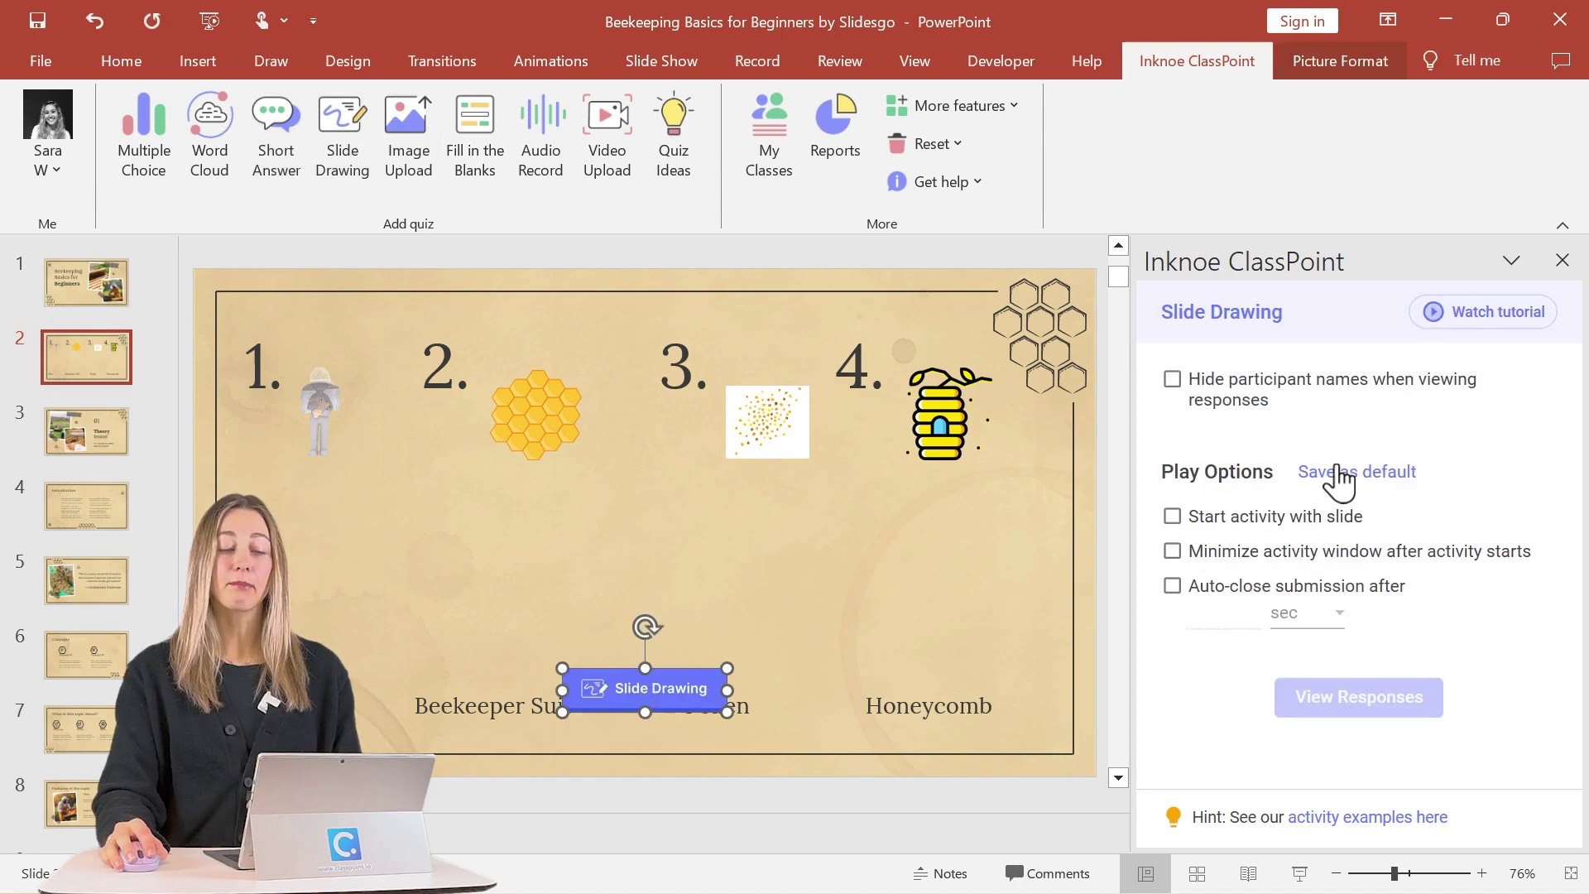
pyautogui.moveTo(689, 699)
pyautogui.mouseDown()
pyautogui.moveTo(681, 560)
pyautogui.moveTo(667, 566)
pyautogui.mouseUp()
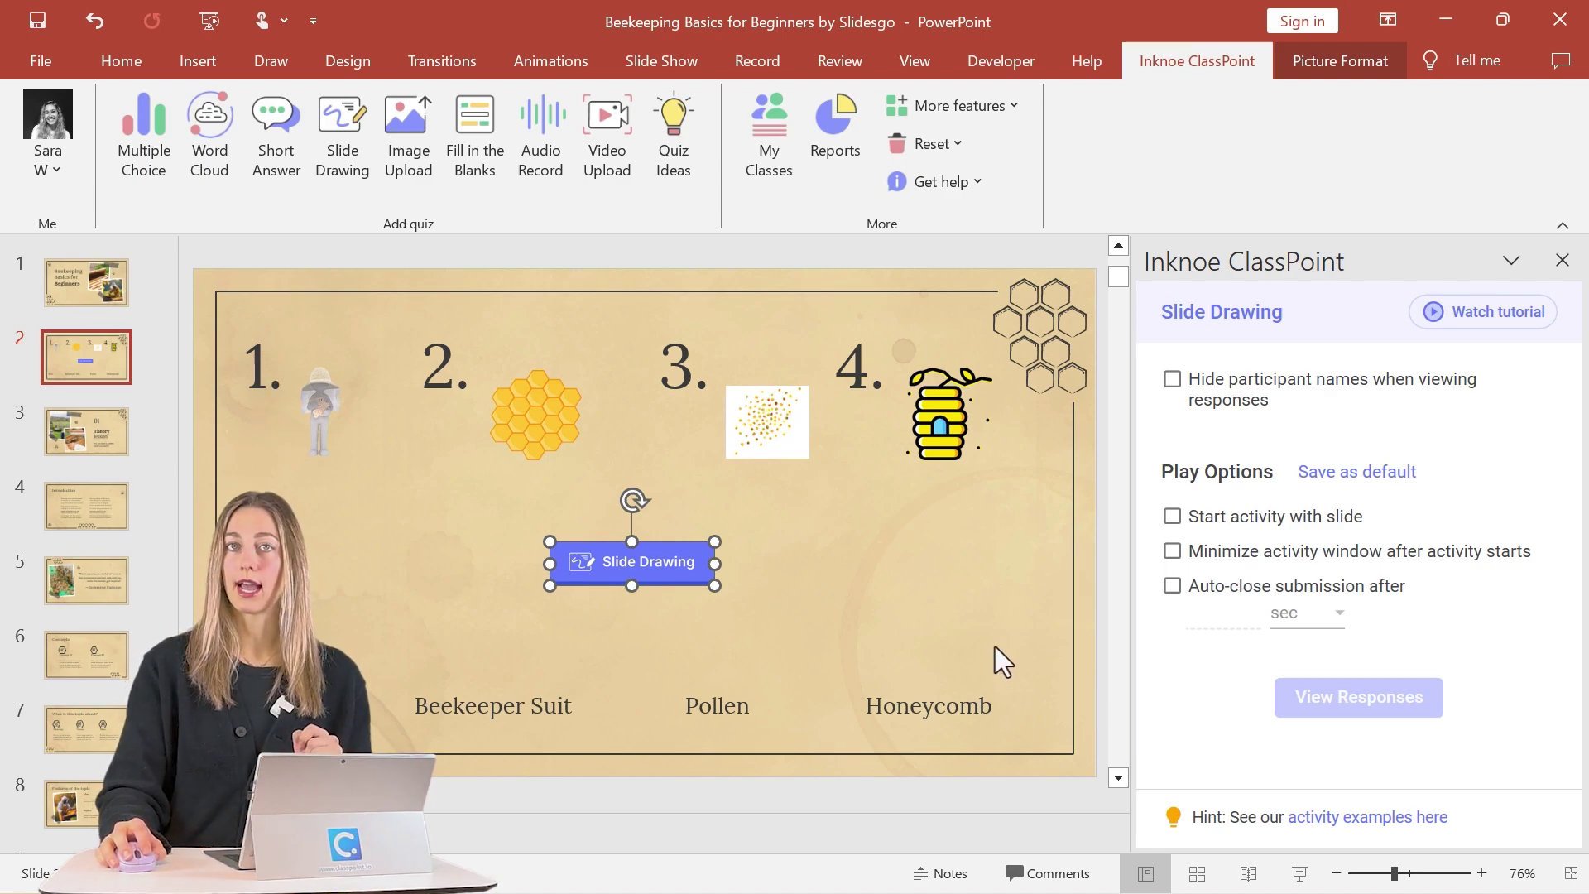
pyautogui.click(1249, 873)
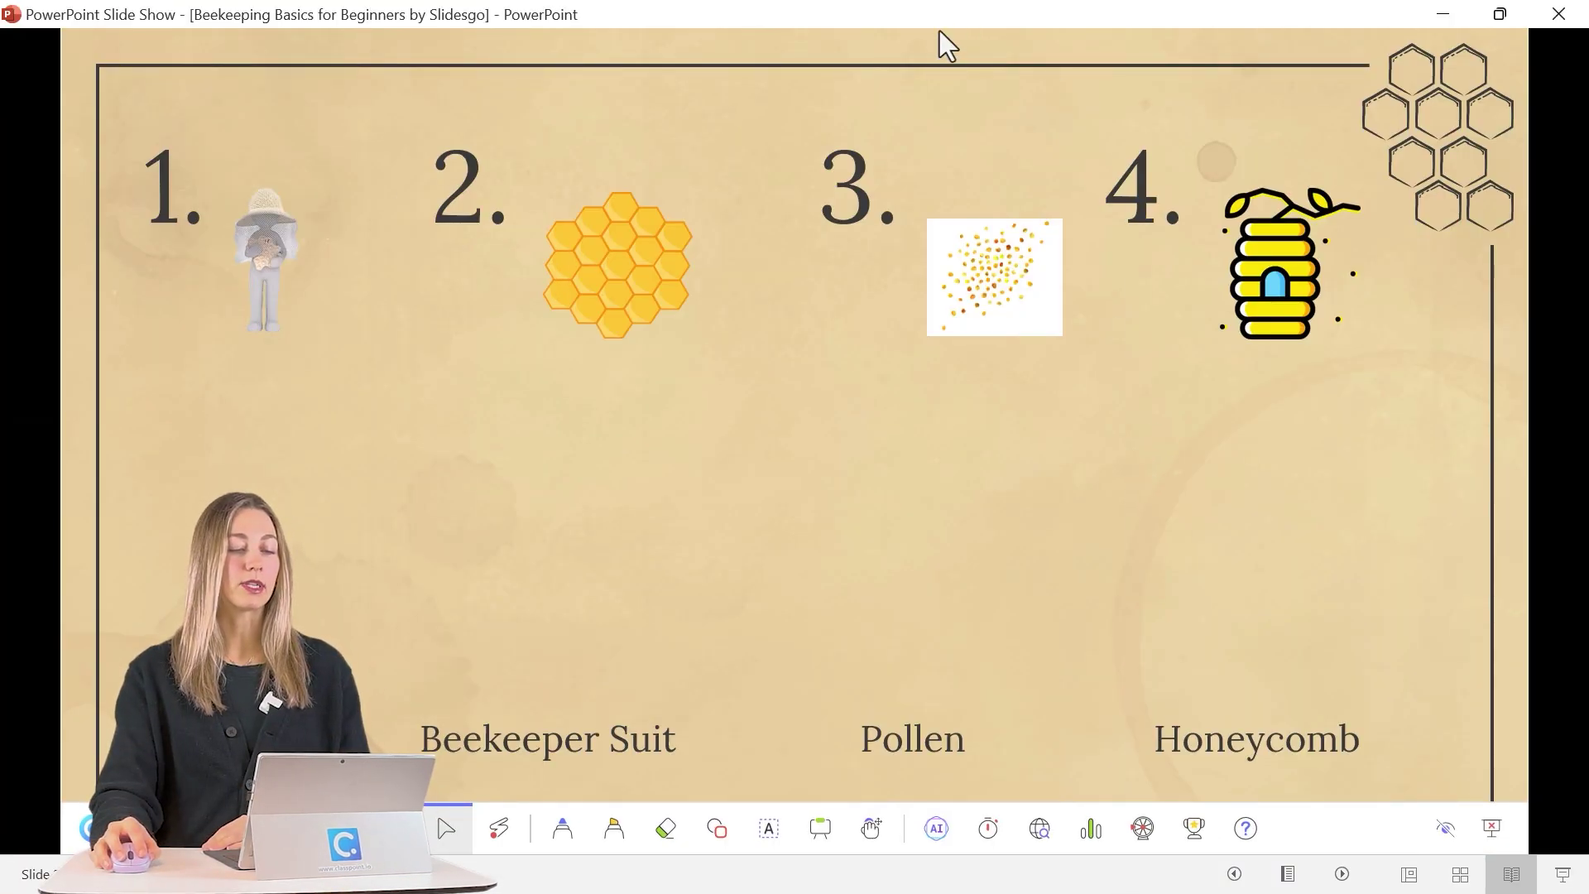
# Step: Snap the slide show to the left half beside the student's browser and launch Slide Drawing
pyautogui.moveTo(940, 54); pyautogui.dragTo(7, 237)
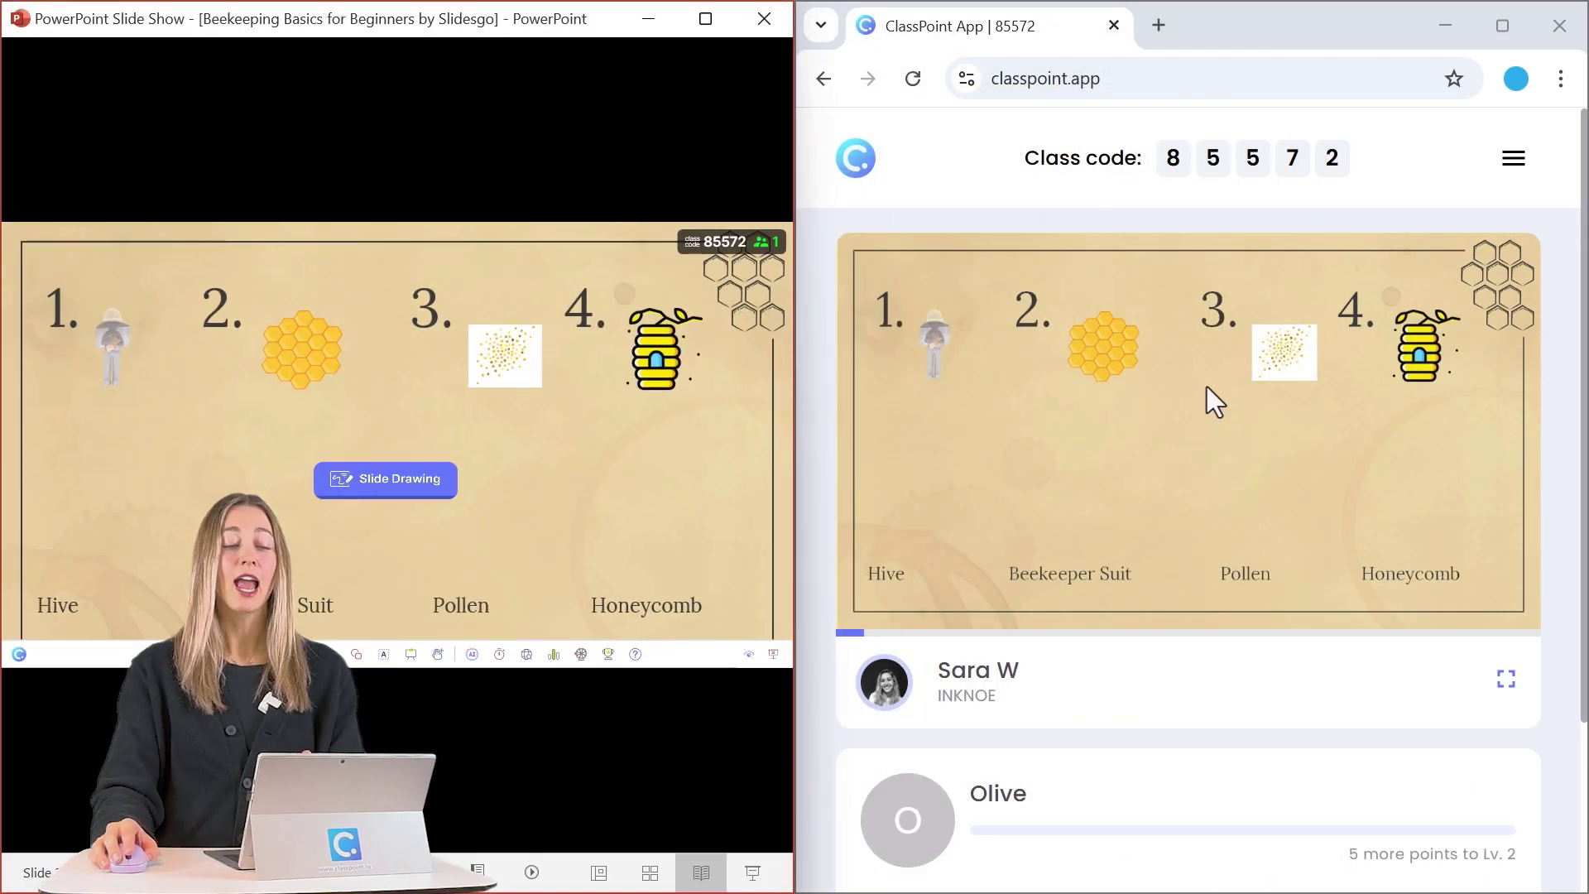
pyautogui.scroll(-3, 1234, 374)
pyautogui.scroll(3, 1182, 325)
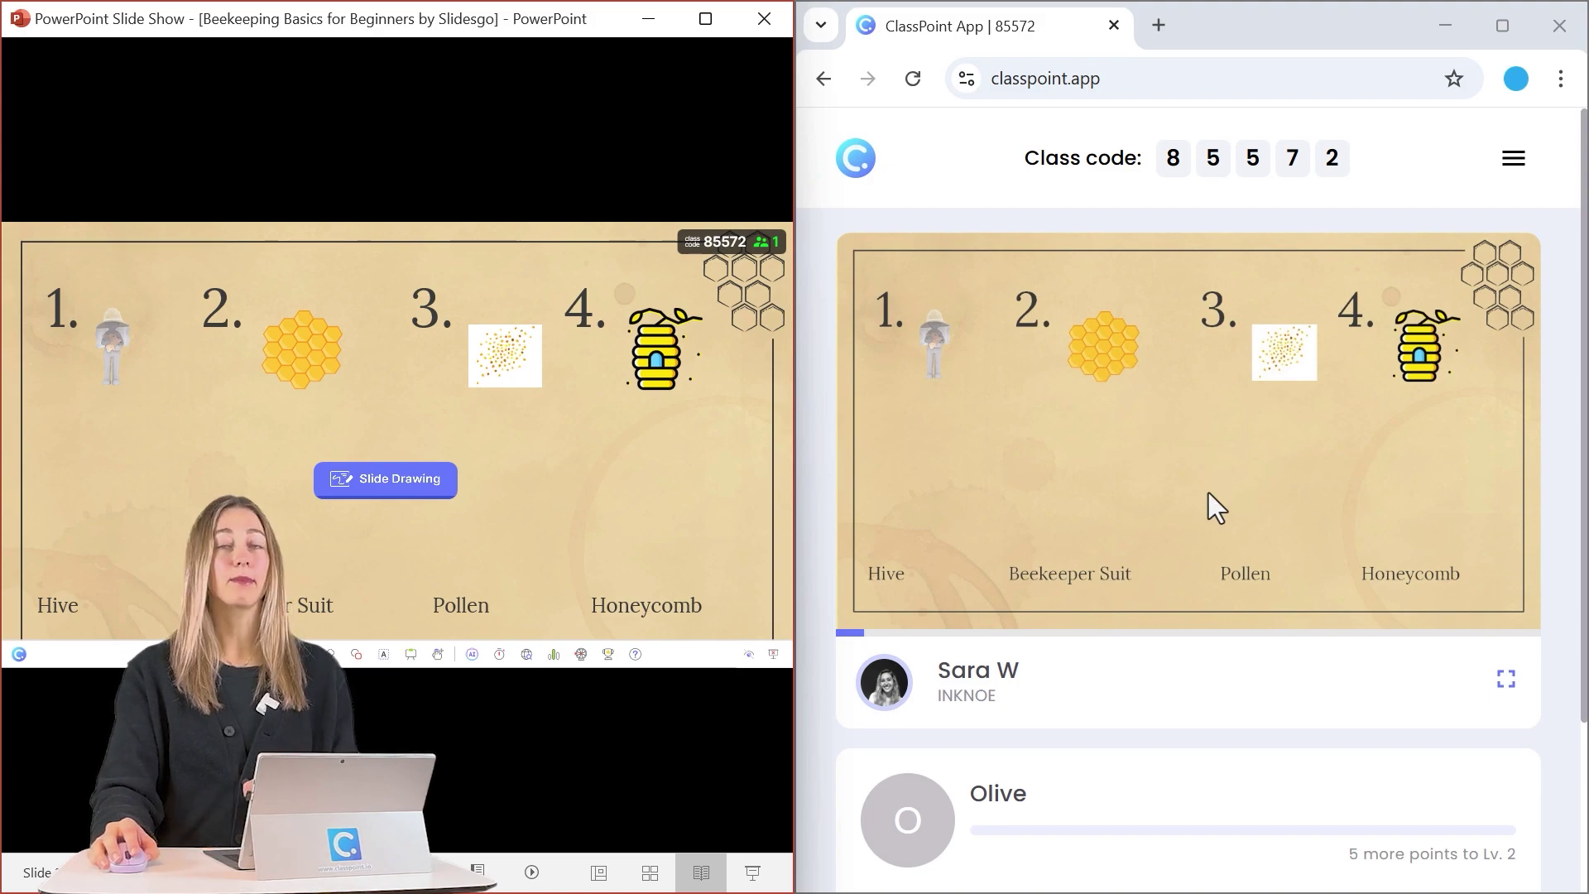
pyautogui.click(406, 493)
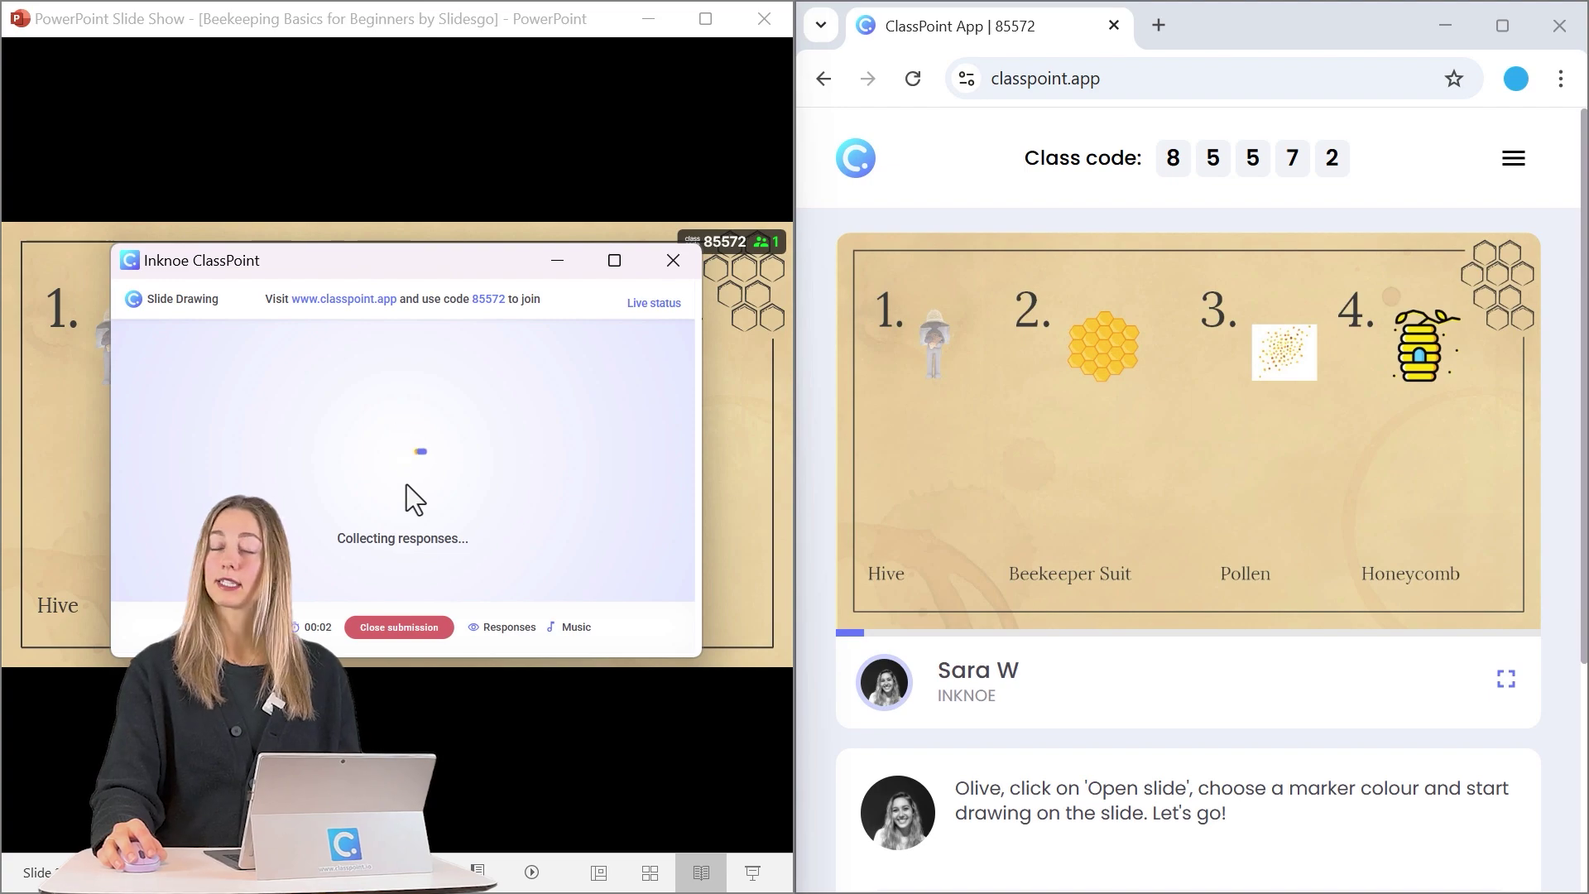
# Step: Open the slide and draw a red straight line from the hive picture to Hive
pyautogui.scroll(-4, 1192, 427)
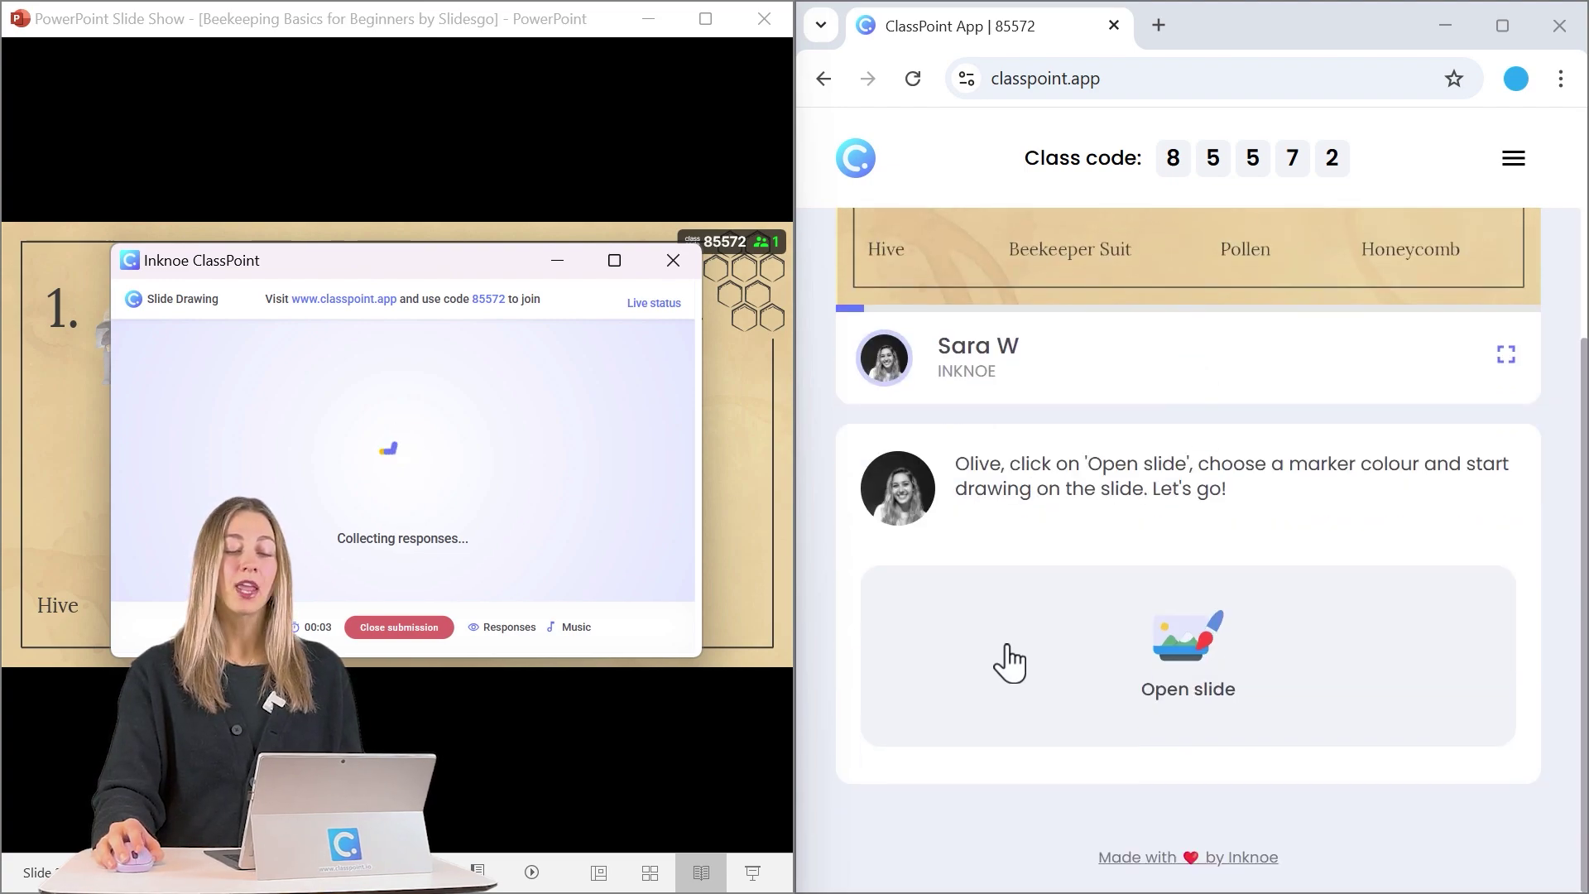
pyautogui.click(1211, 704)
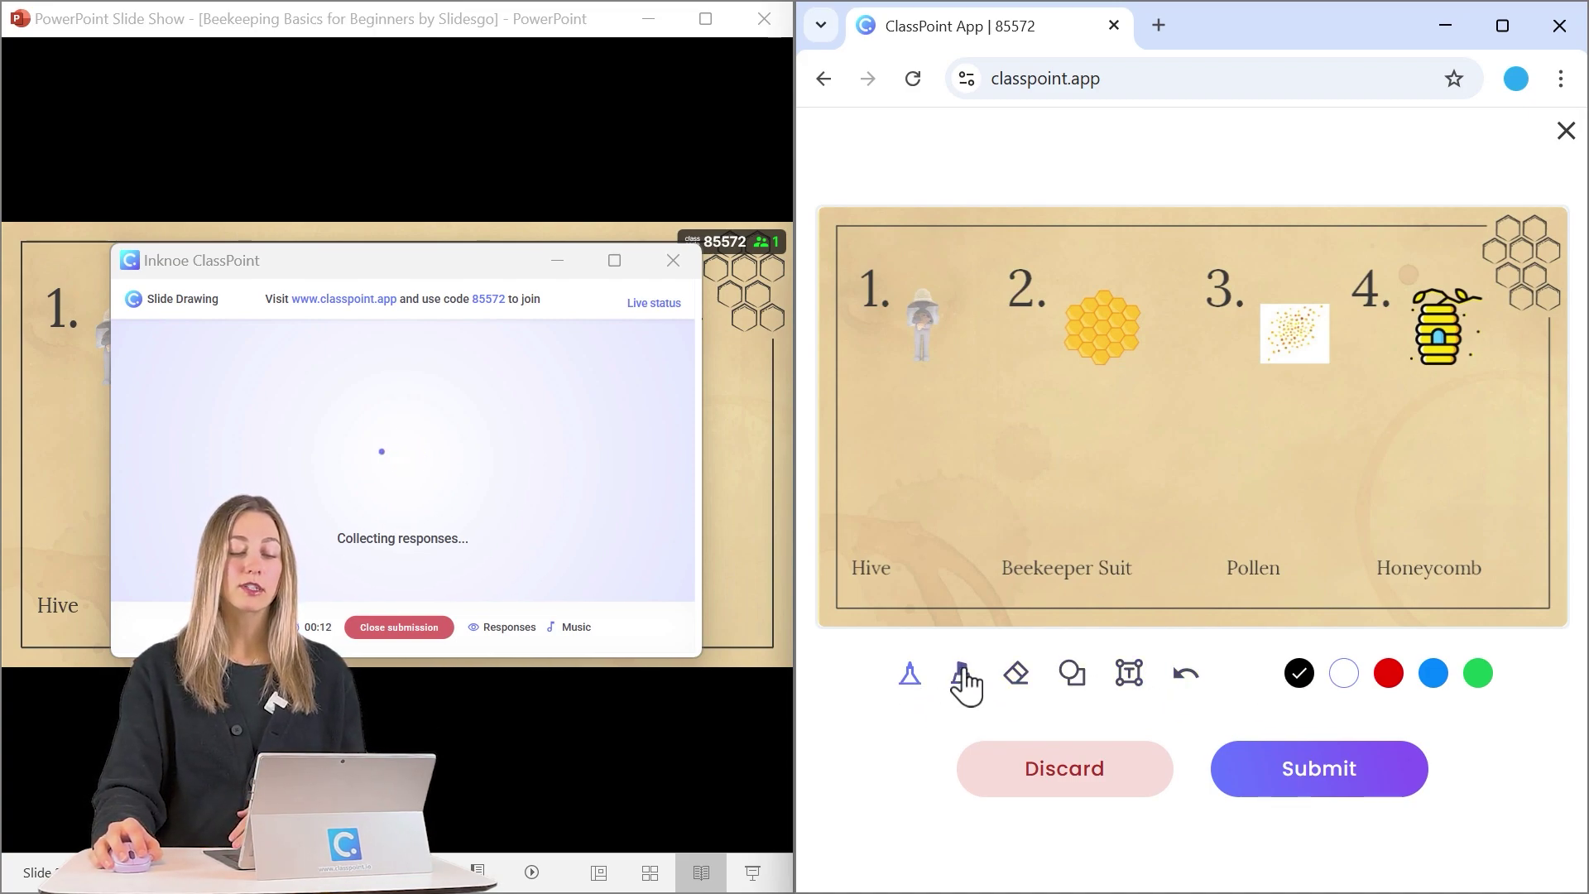
pyautogui.click(1074, 676)
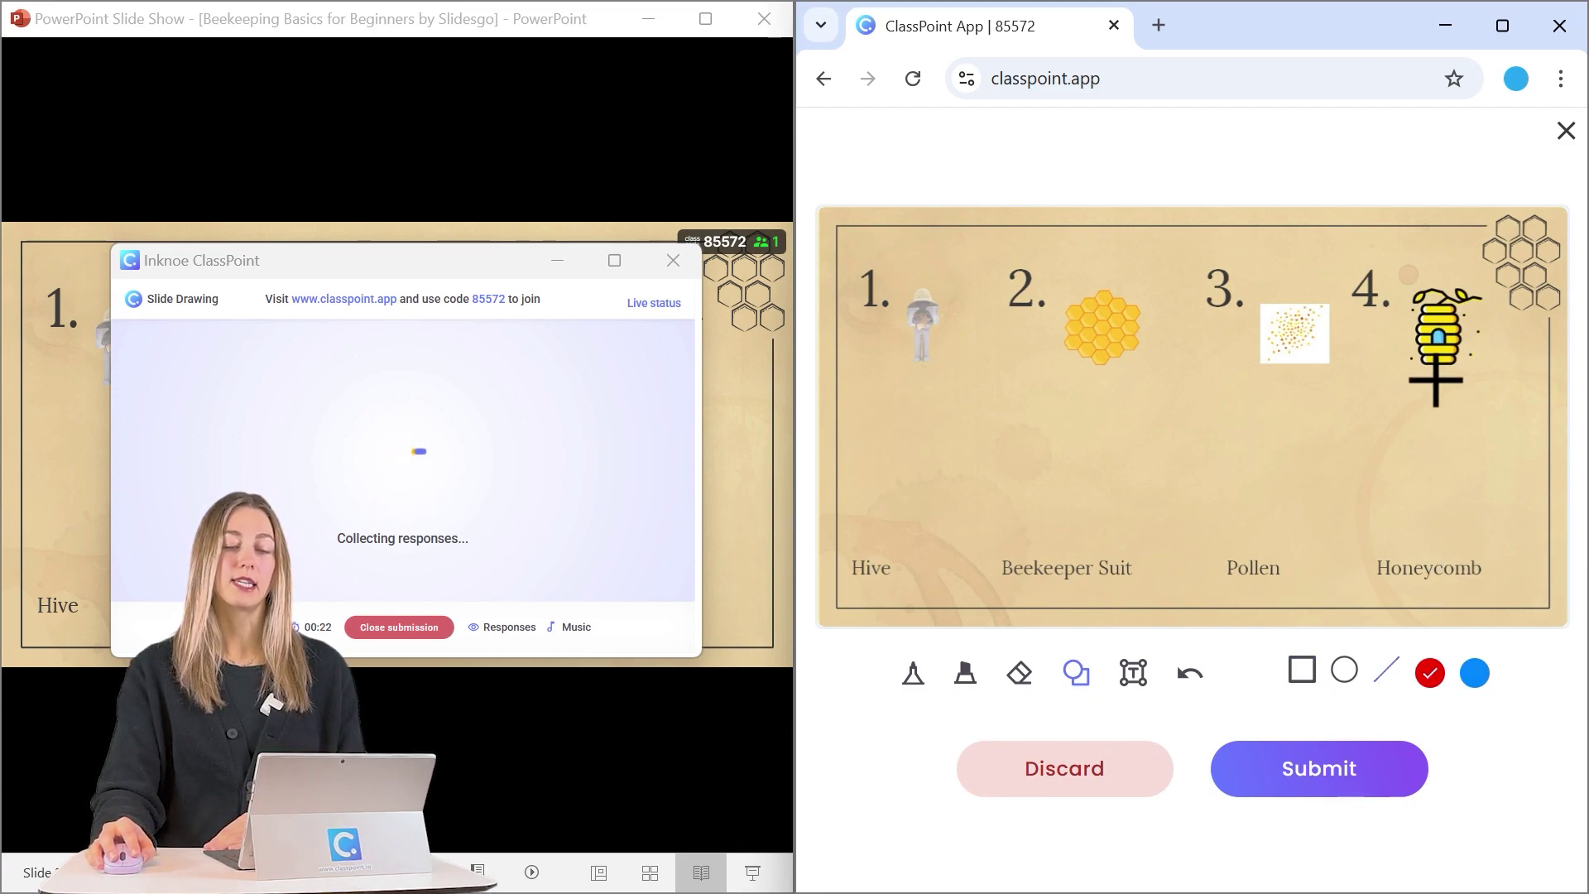
pyautogui.moveTo(1427, 356)
pyautogui.mouseDown()
pyautogui.moveTo(1057, 514)
pyautogui.moveTo(887, 553)
pyautogui.mouseUp()
# Step: Highlight links from the honeycomb and pollen pictures to their labels, then submit the drawing
pyautogui.click(914, 672)
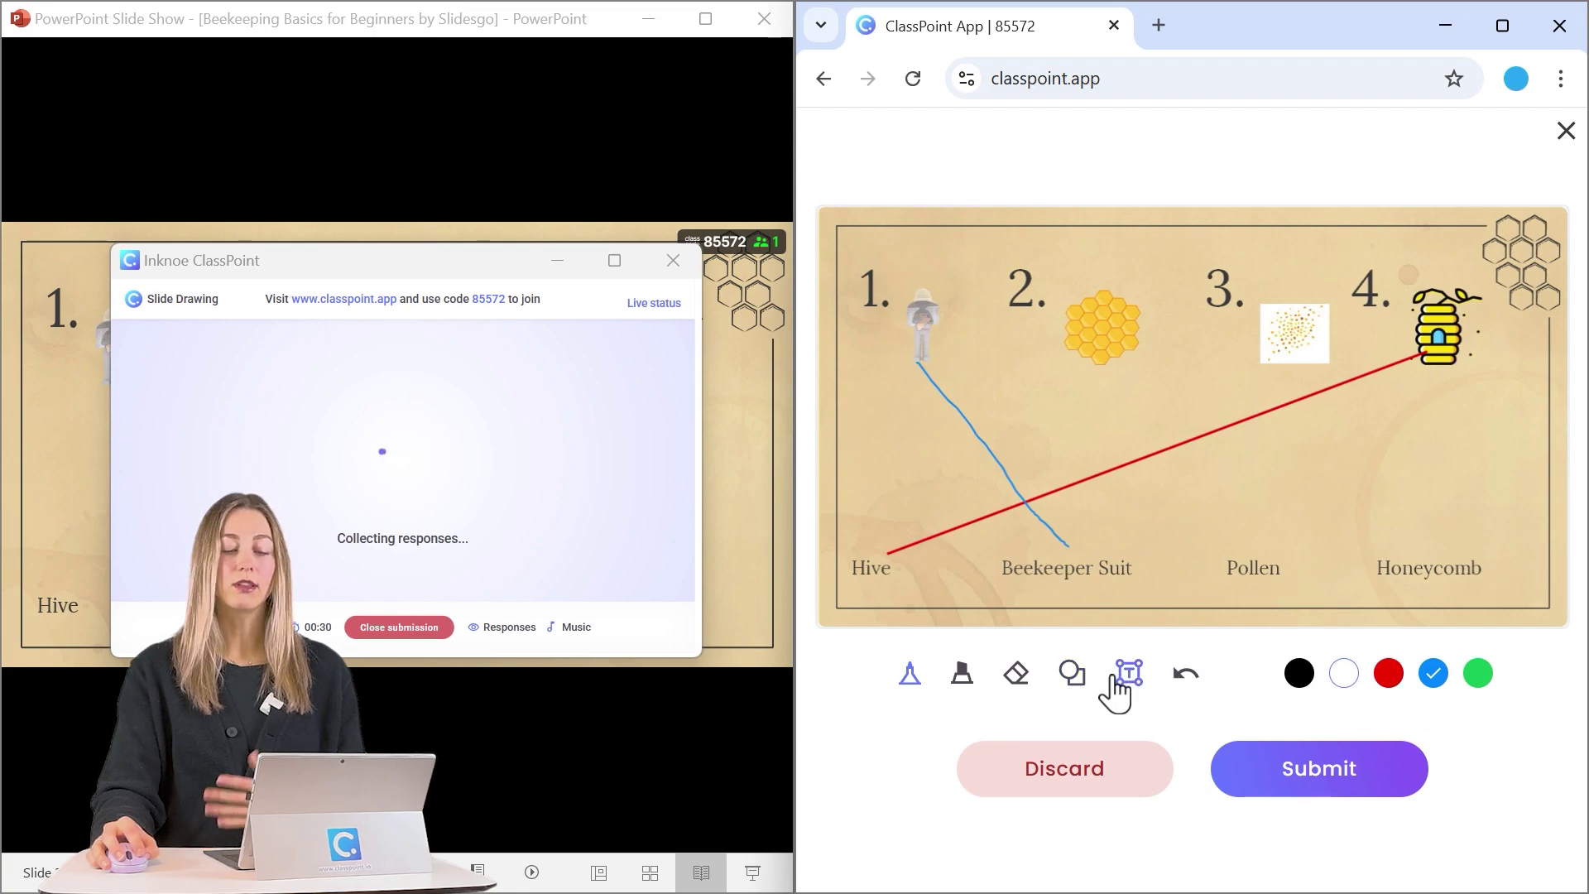
pyautogui.click(962, 679)
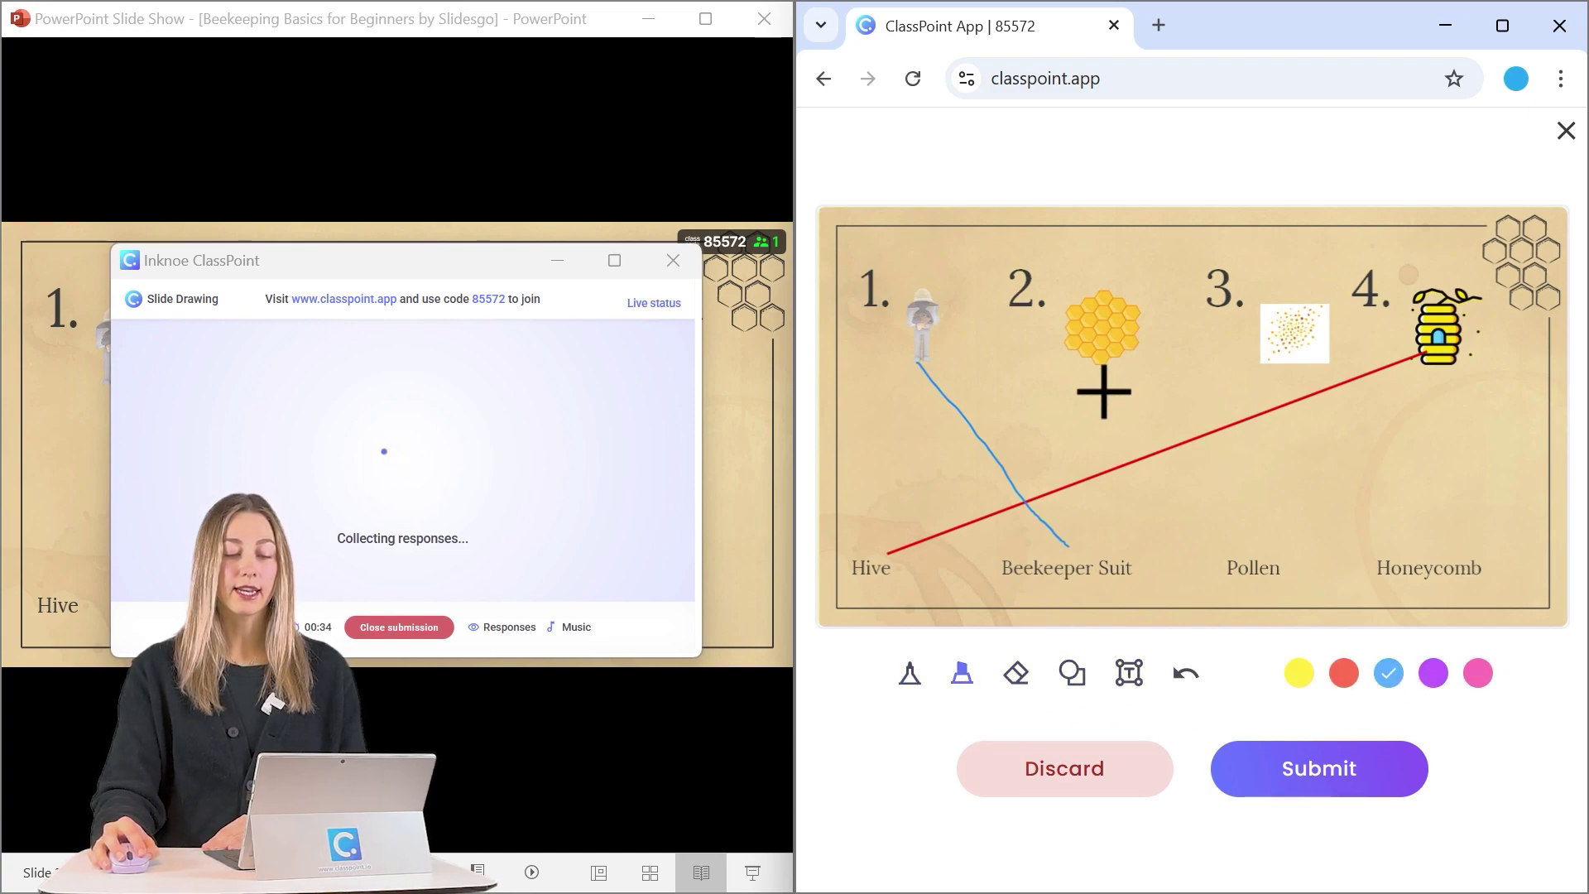
pyautogui.moveTo(1103, 370); pyautogui.dragTo(1431, 547)
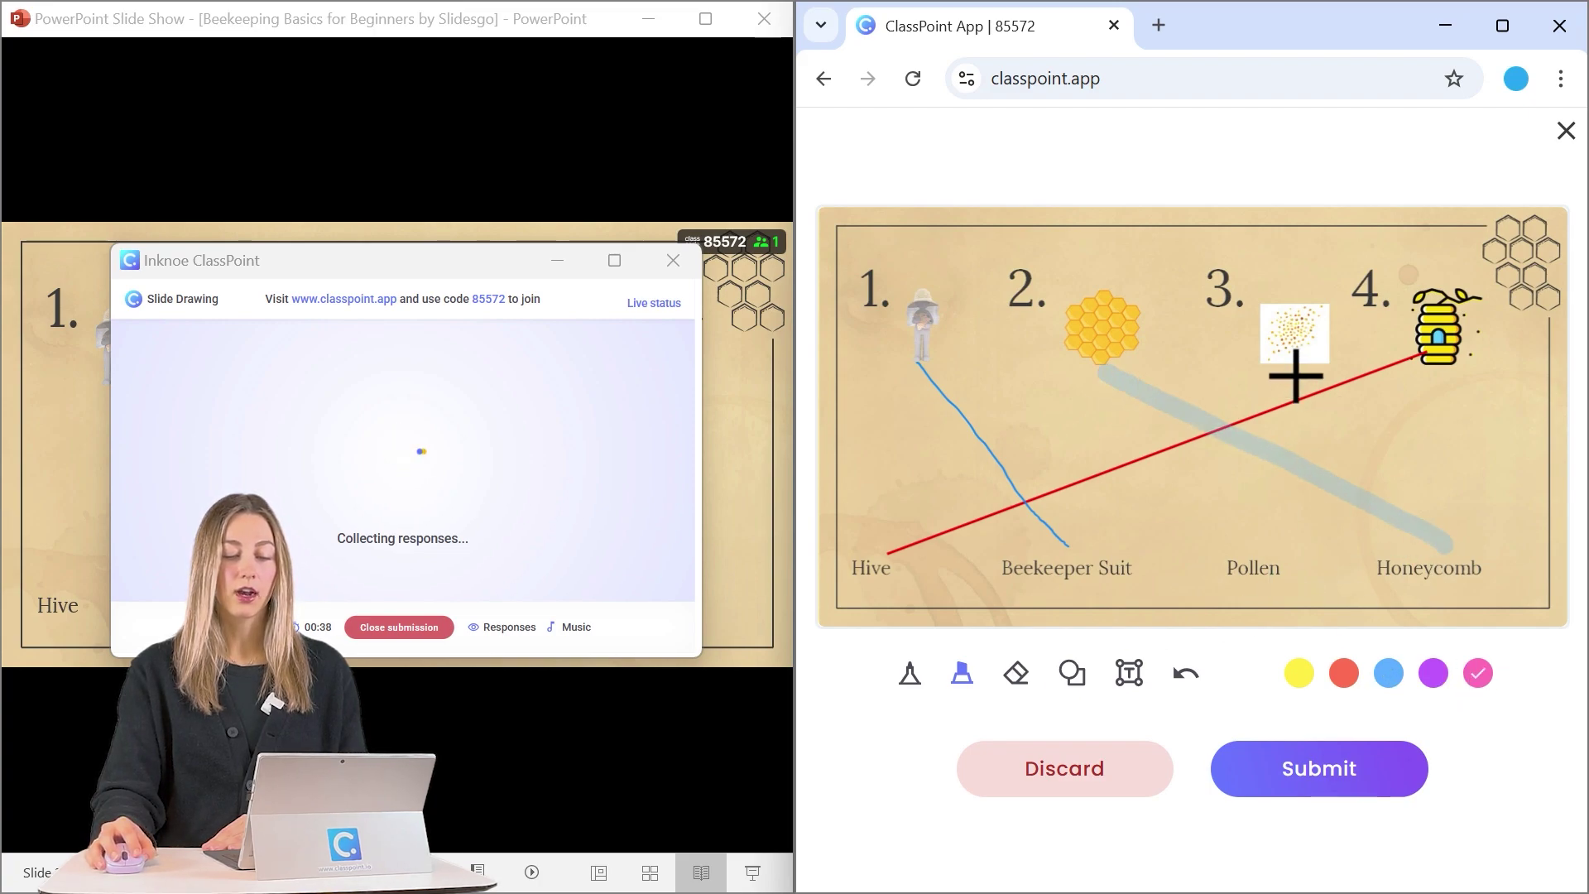
pyautogui.moveTo(1296, 375); pyautogui.dragTo(1264, 543)
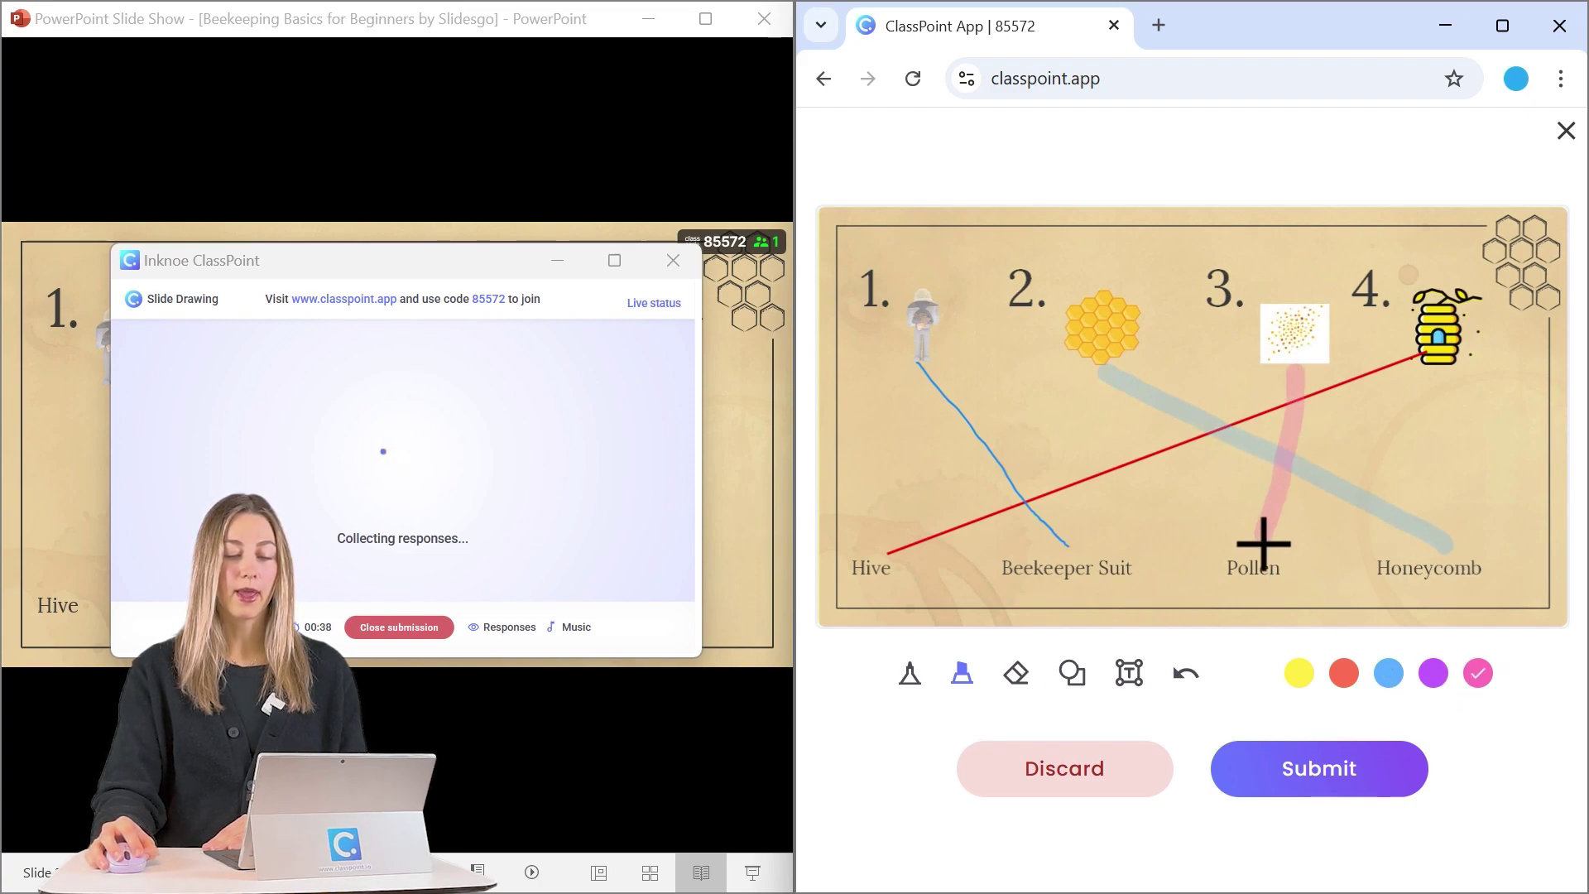
pyautogui.click(1331, 795)
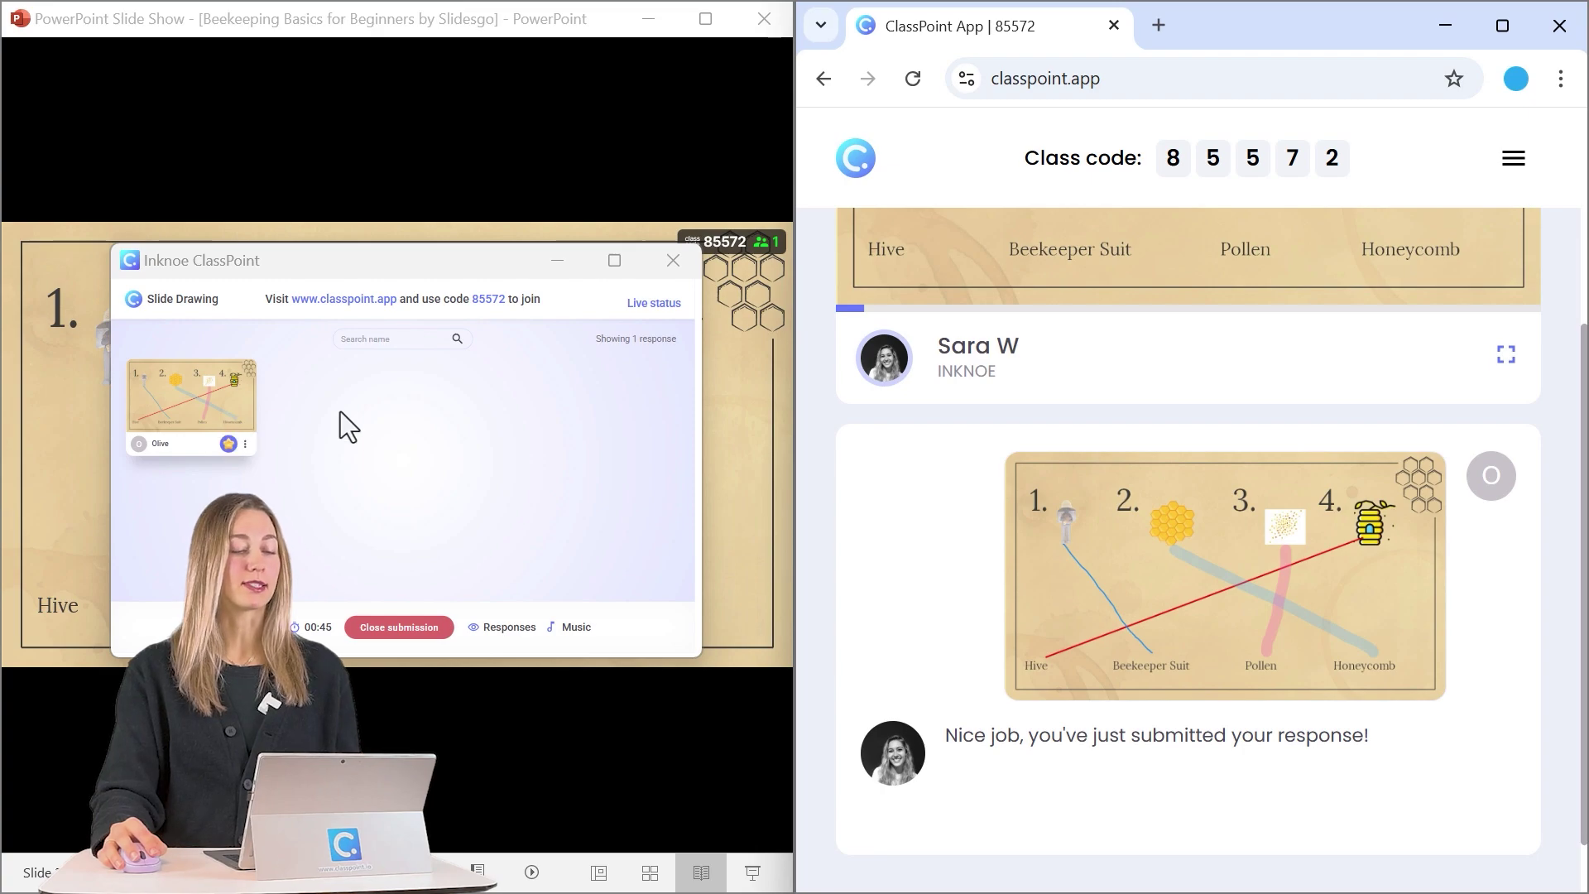
# Step: Return the show to full screen, enlarge the responses window, and open the student's drawing
pyautogui.click(707, 20)
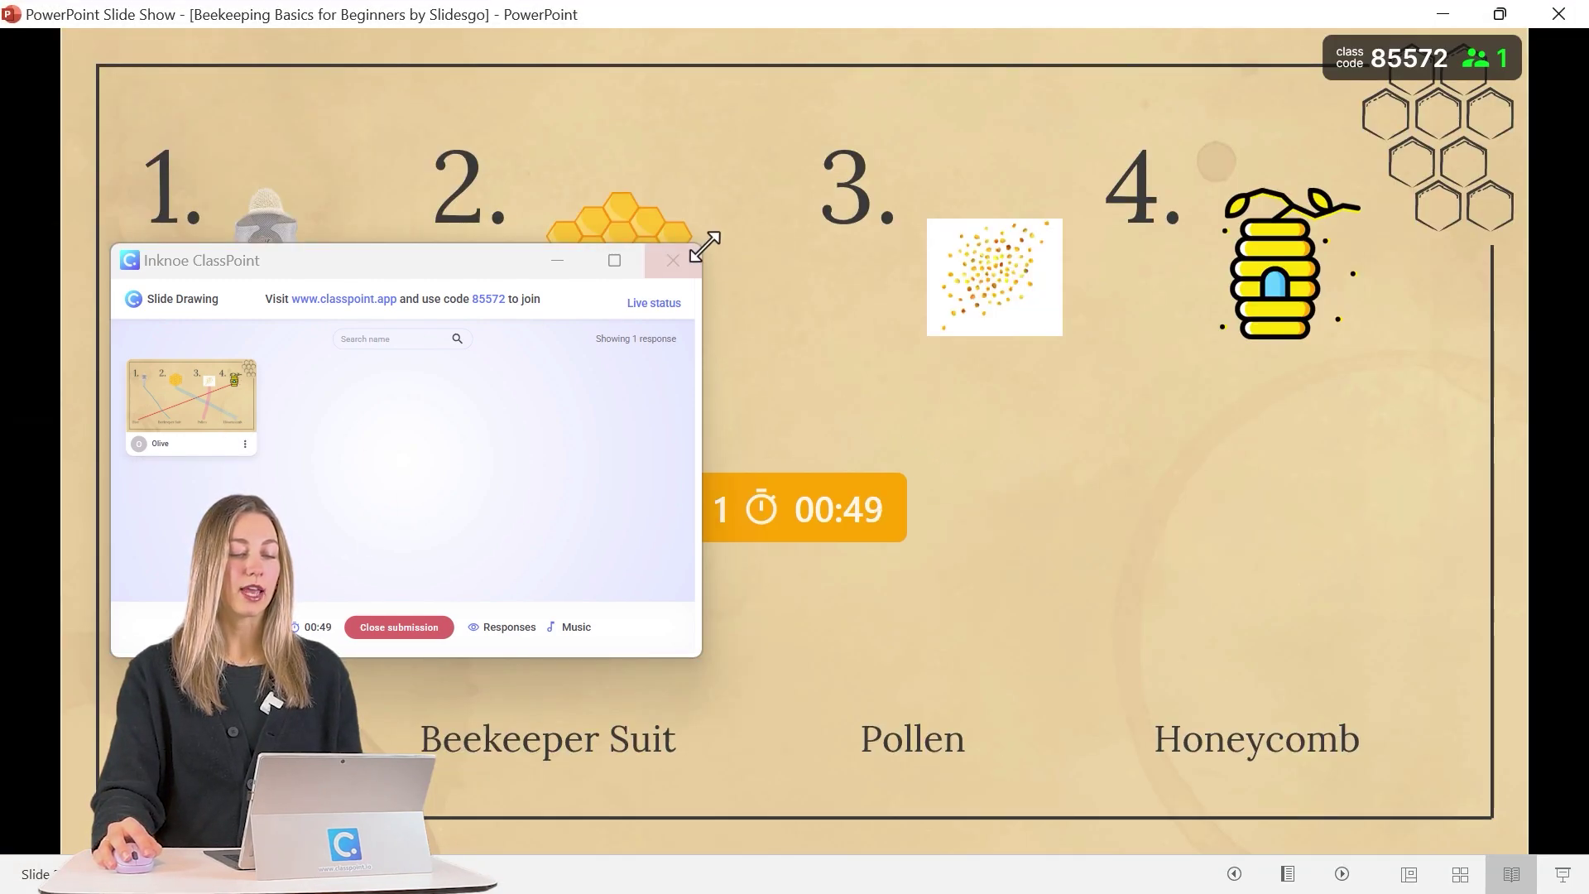
pyautogui.moveTo(706, 246); pyautogui.dragTo(1399, 41)
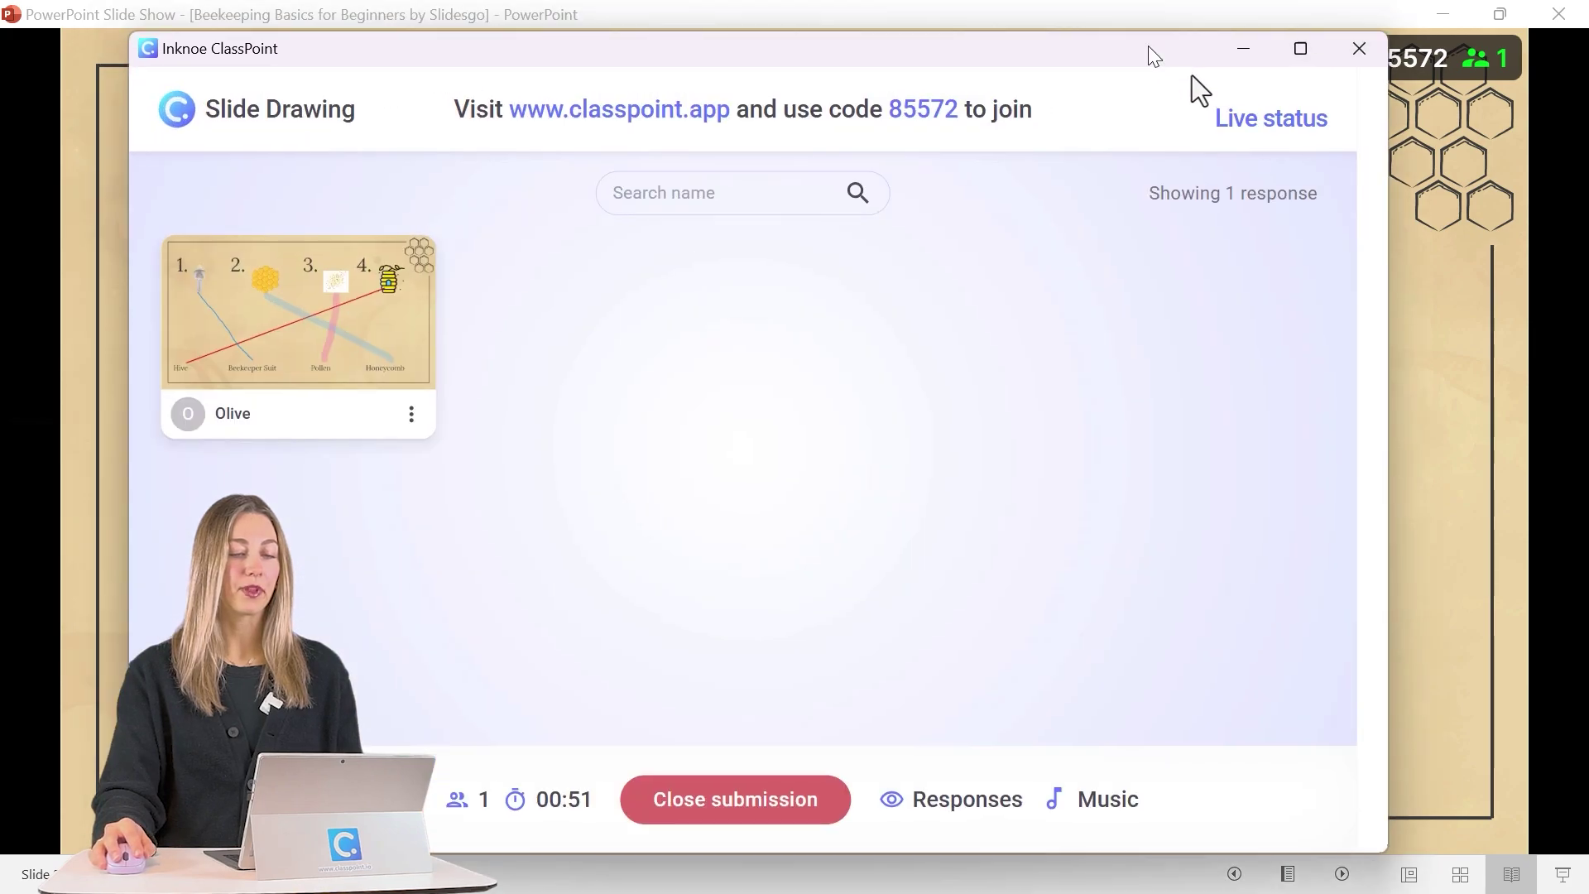
pyautogui.moveTo(1161, 55); pyautogui.dragTo(1215, 41)
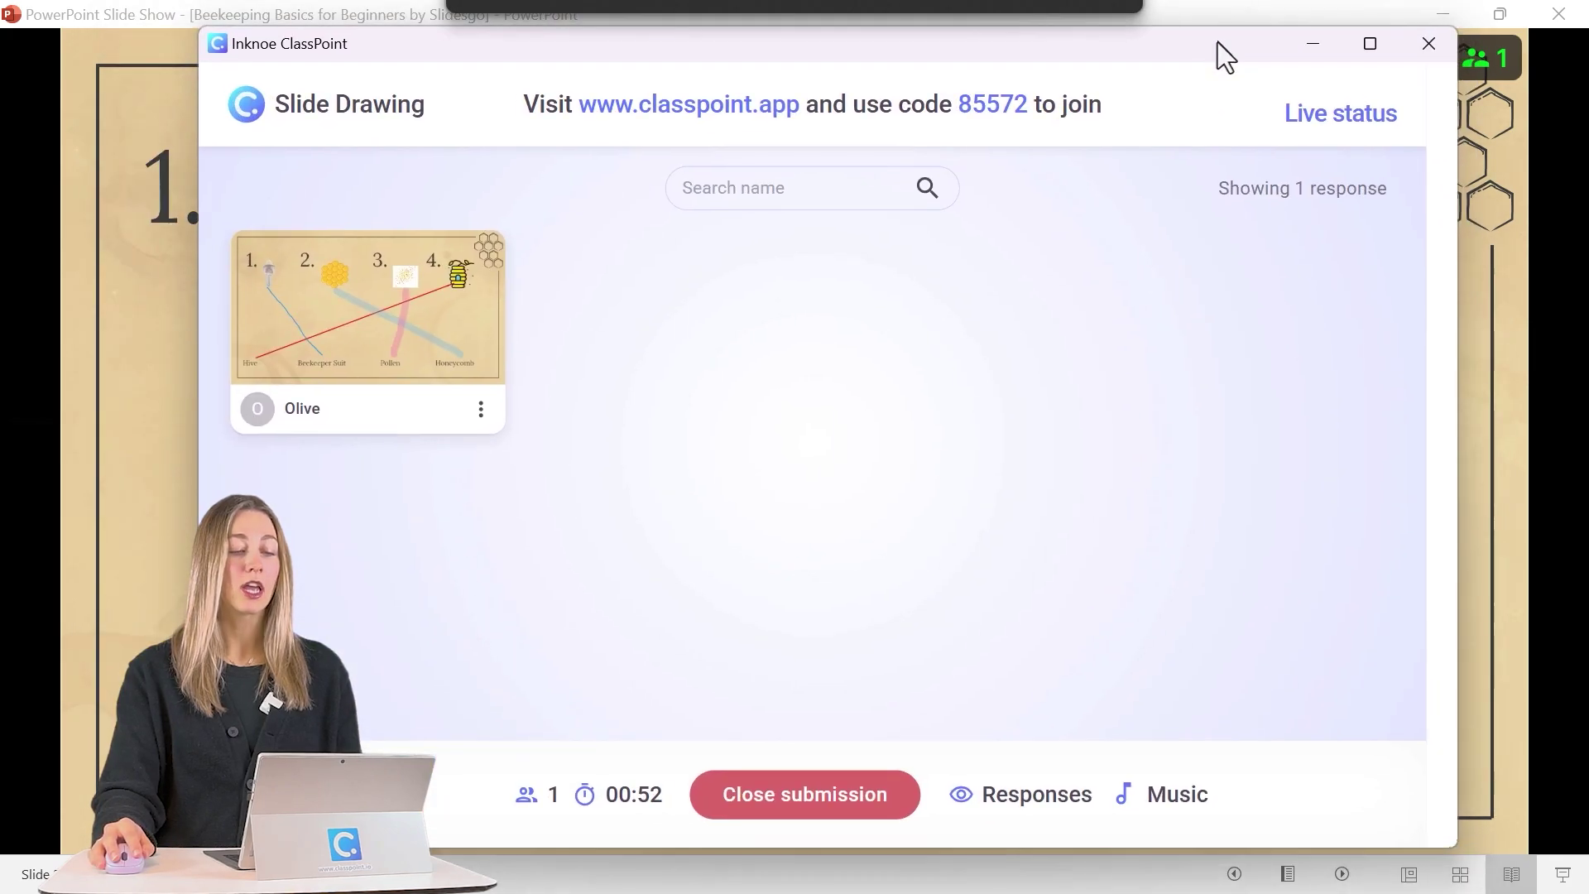
pyautogui.click(375, 313)
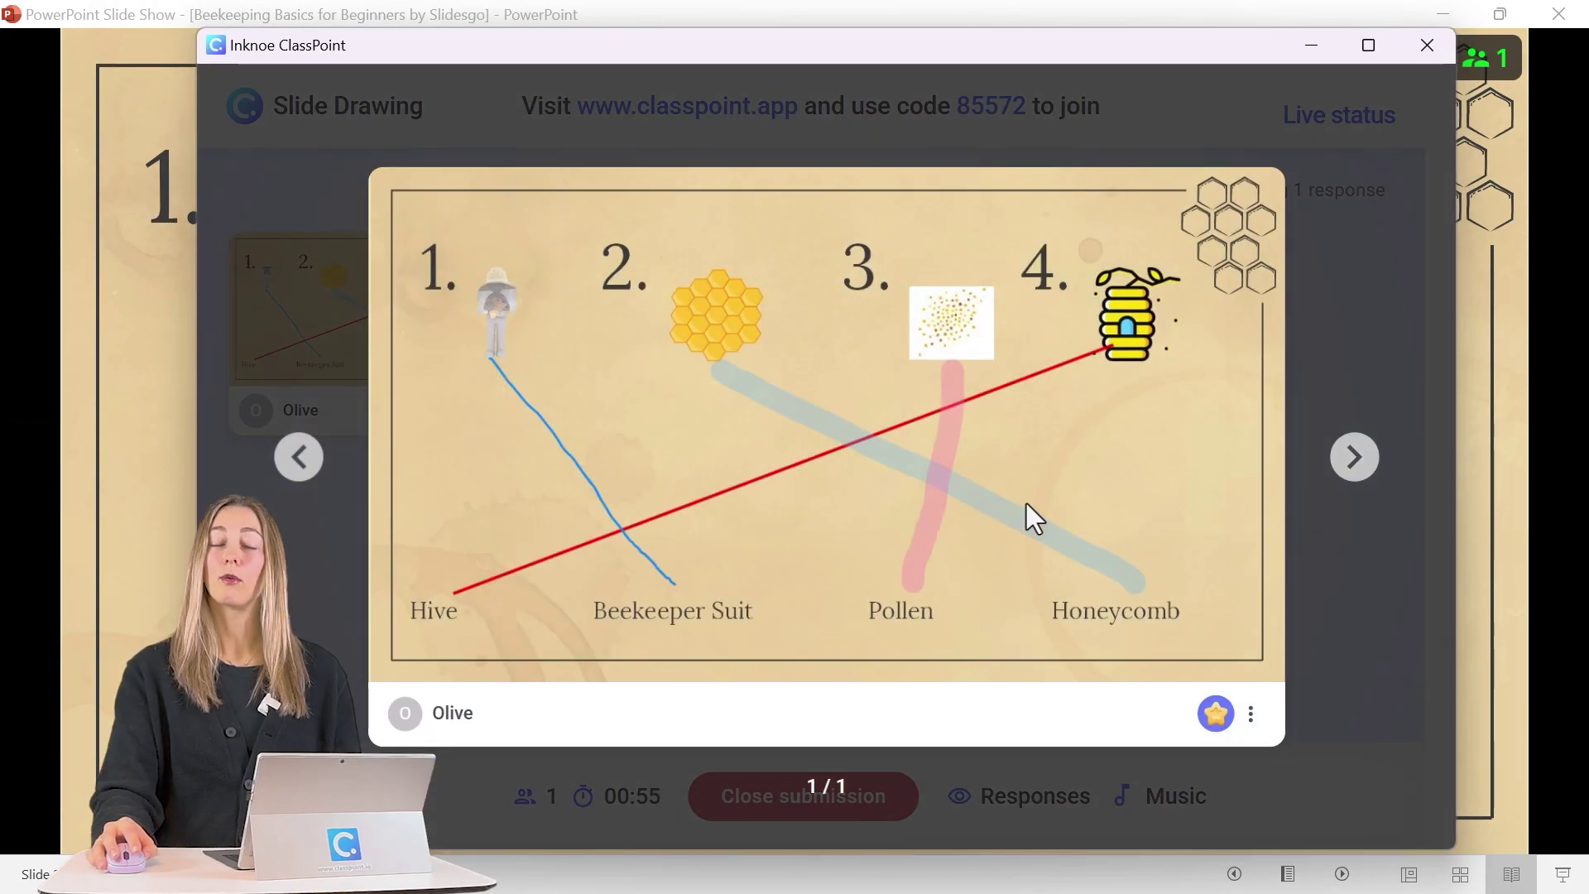
# Step: Insert the drawing as a new slide, close submissions, and close the ClassPoint window
pyautogui.click(1247, 725)
pyautogui.click(1197, 571)
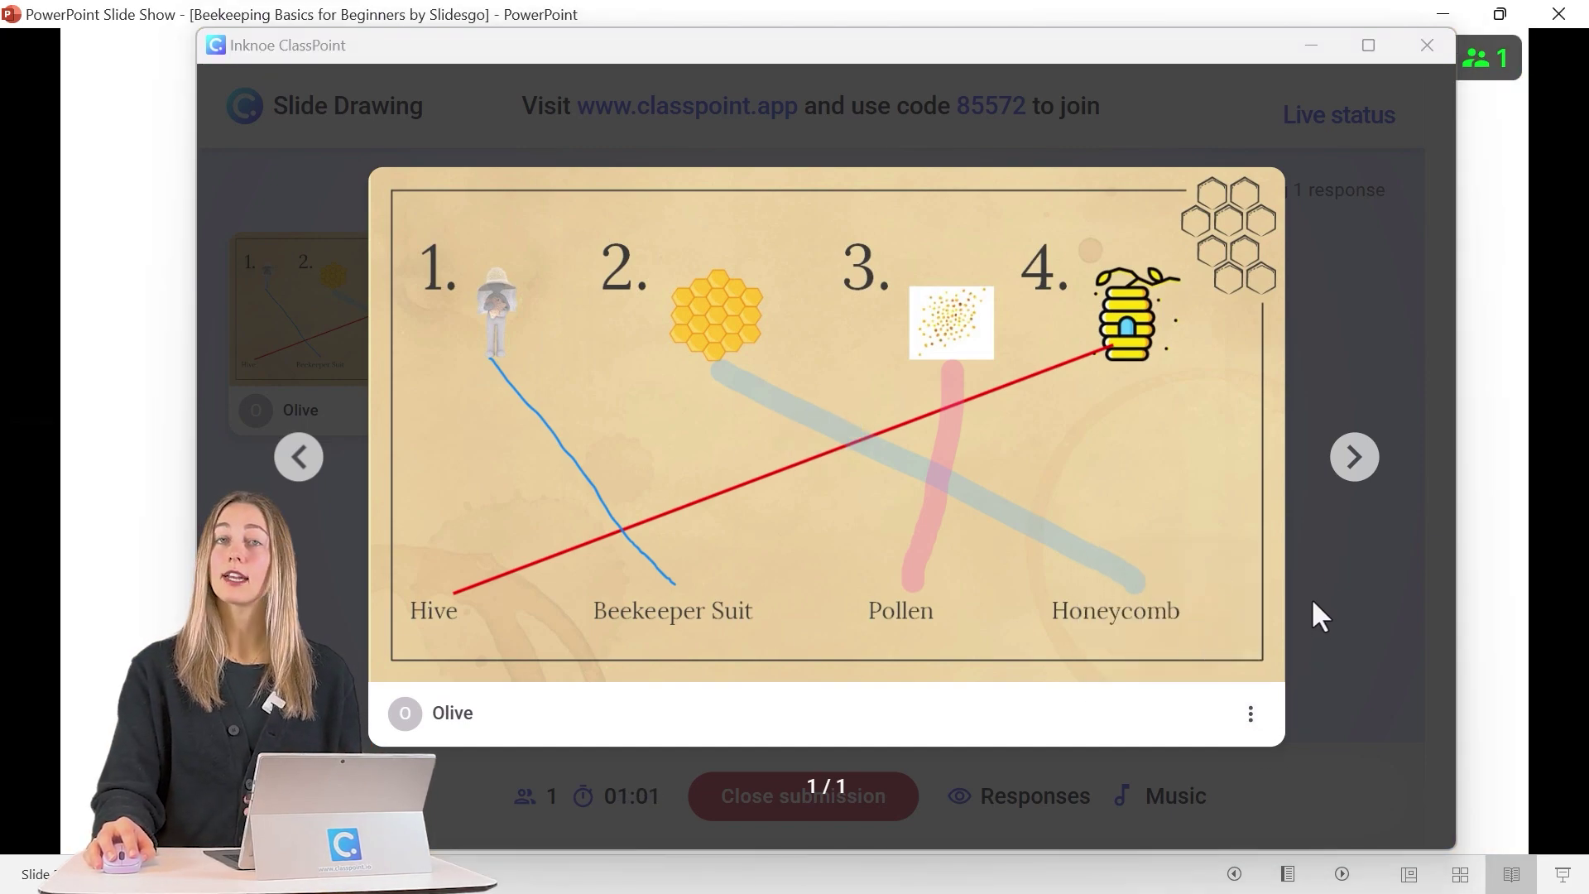
pyautogui.click(1327, 369)
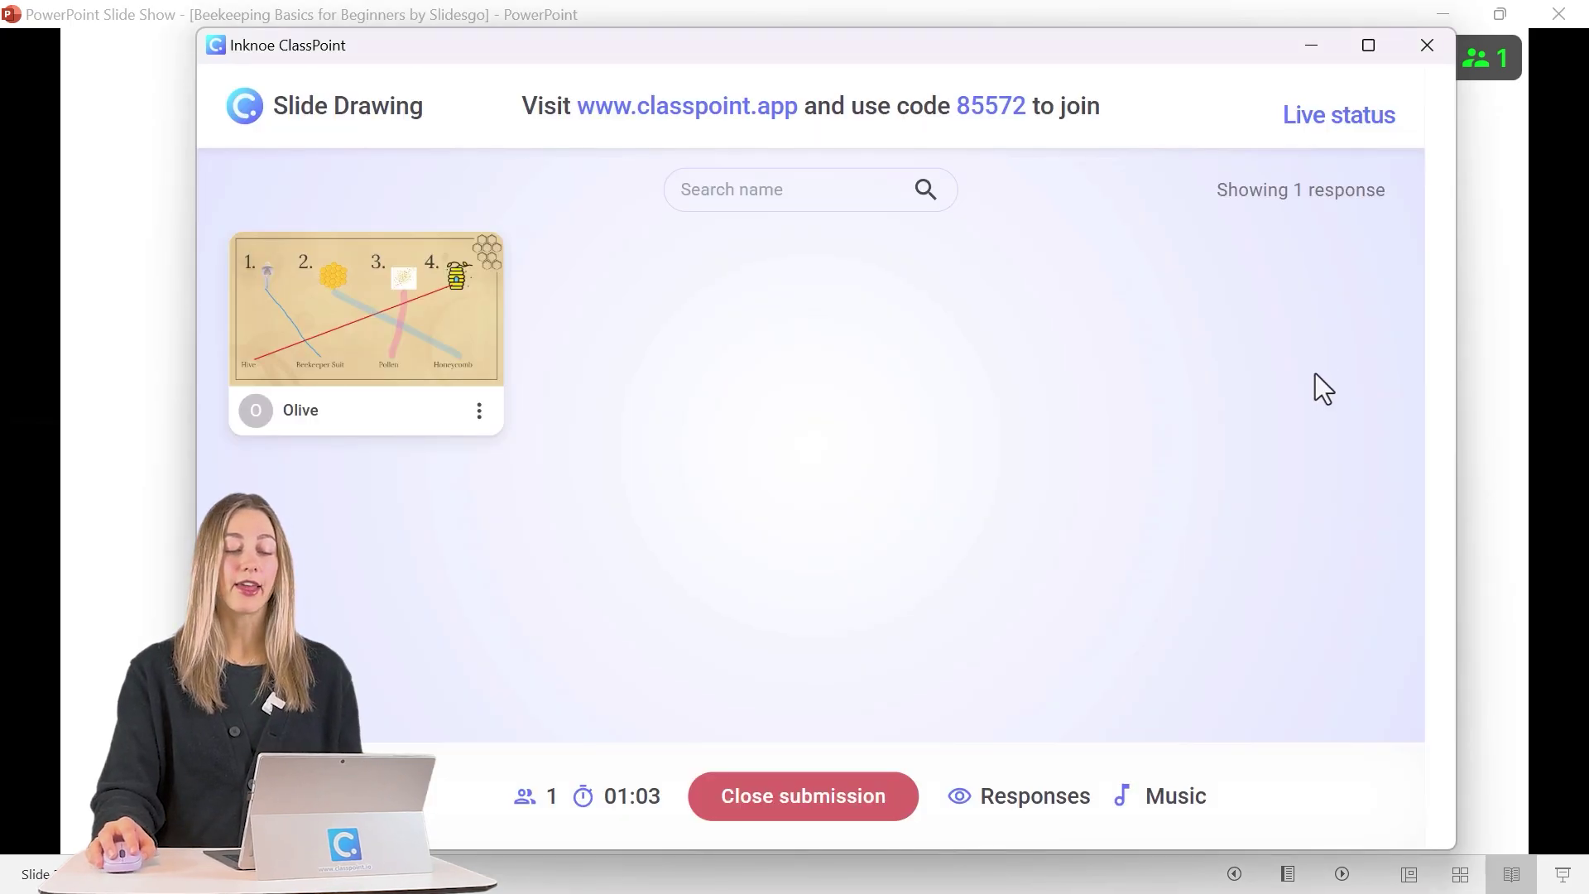
pyautogui.click(860, 811)
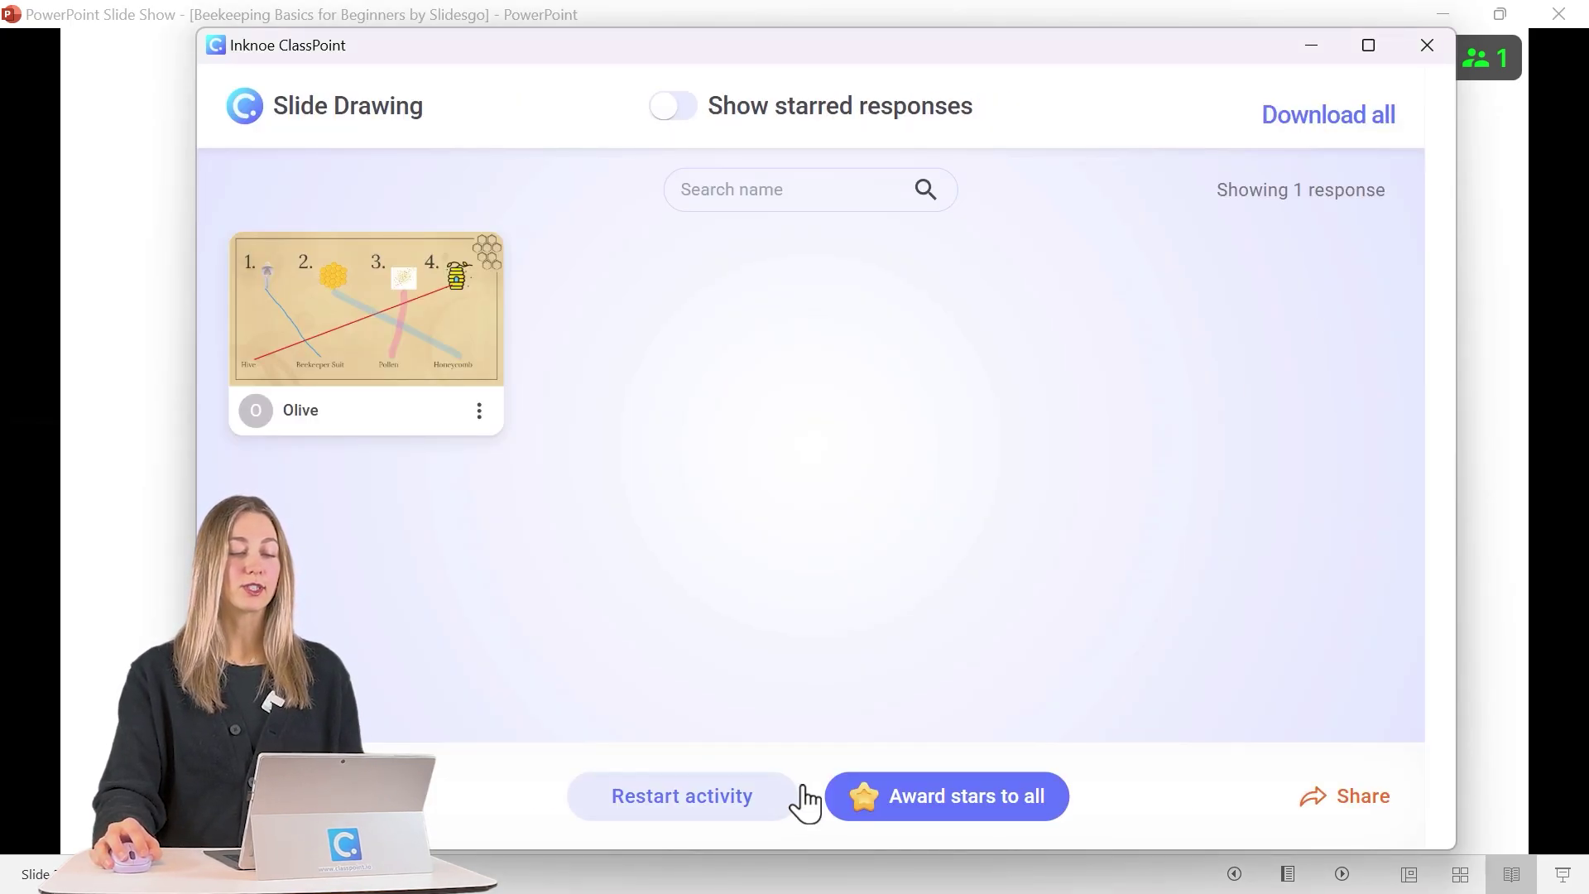
pyautogui.click(1426, 45)
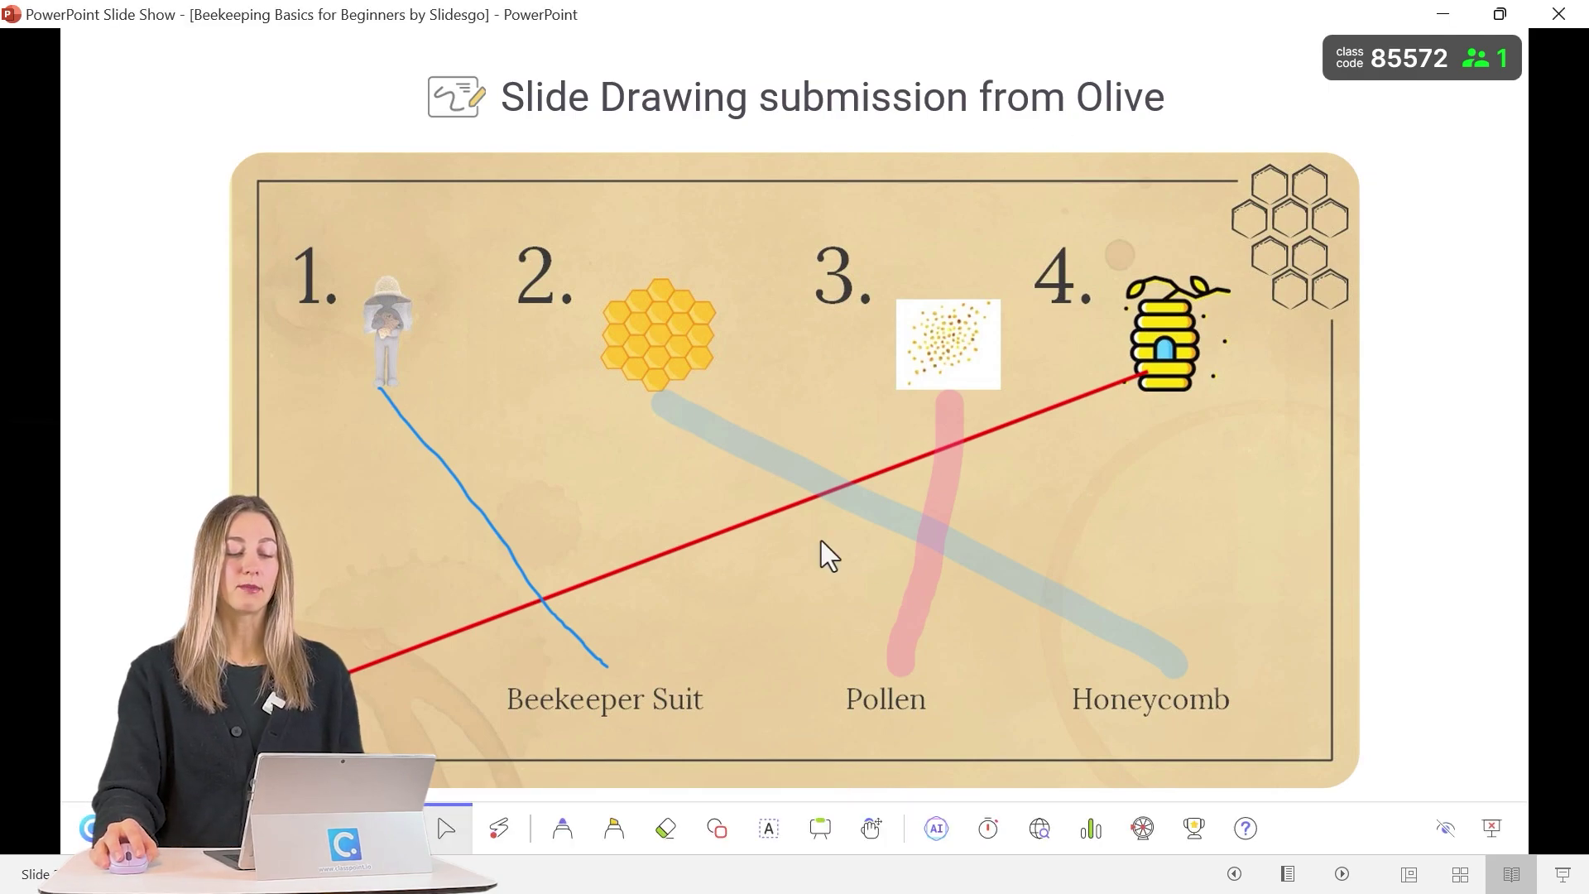
# Step: Select the highlighter in the ClassPoint slide show toolbar to annotate the inserted drawing
pyautogui.click(616, 848)
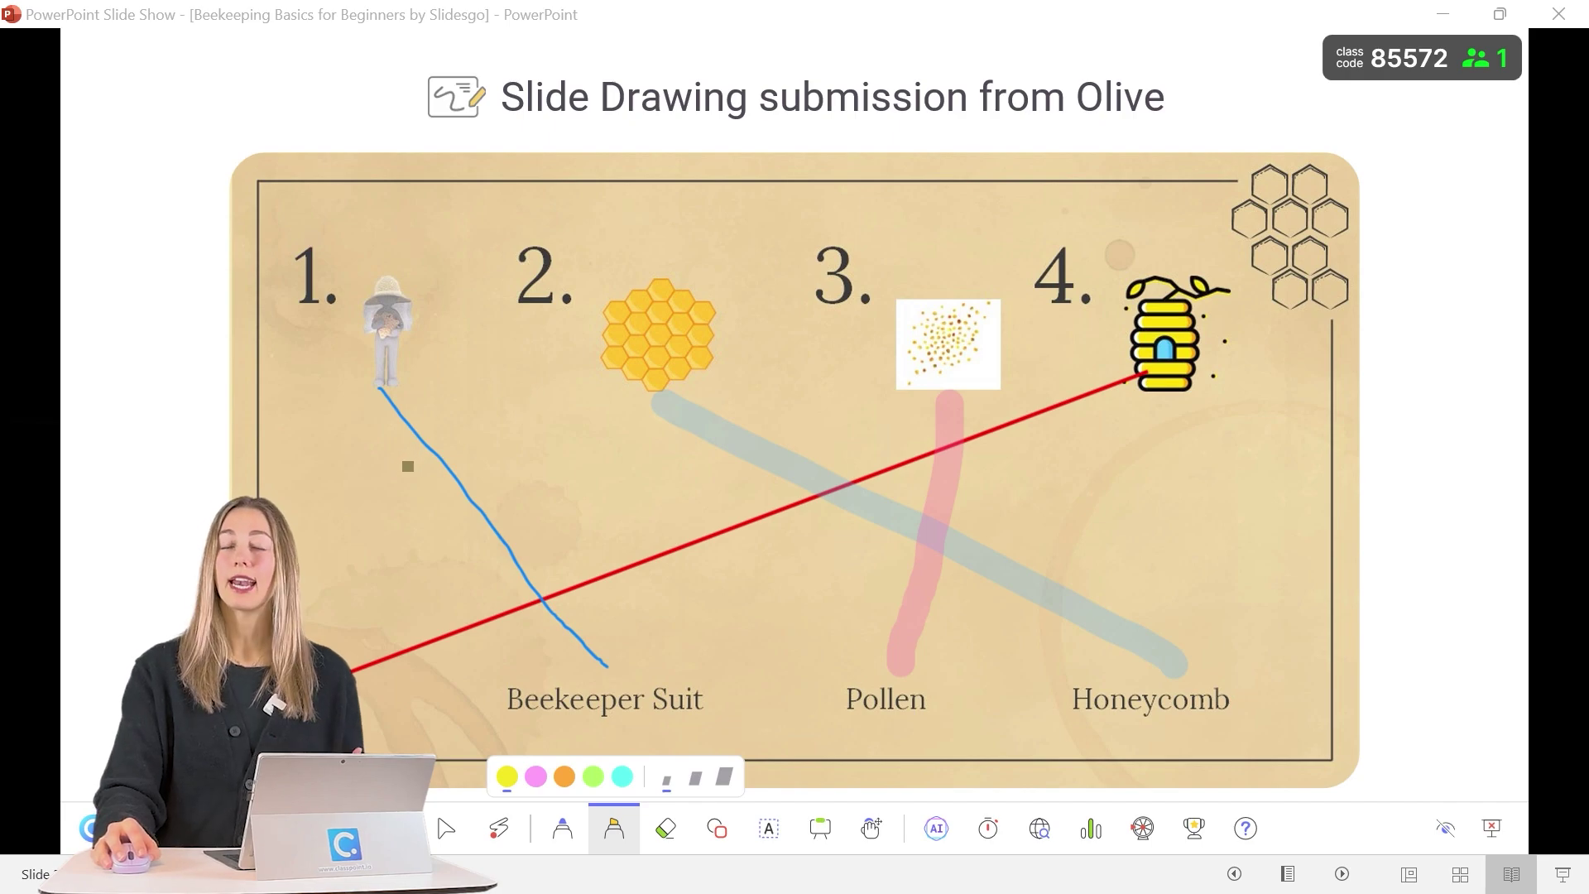